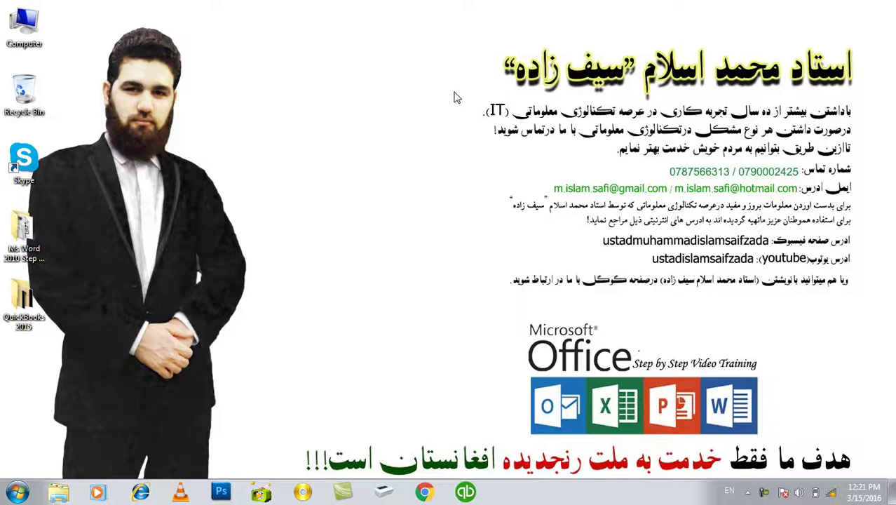
Launch Microsoft Word from the Run box using the winword command.
key("super+r")
type("E")
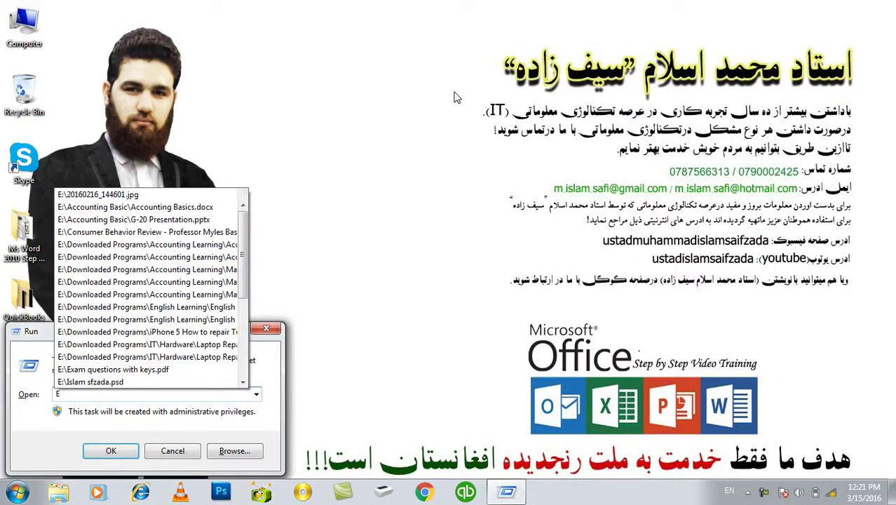
key("BackSpace")
type("winword")
key("Return")
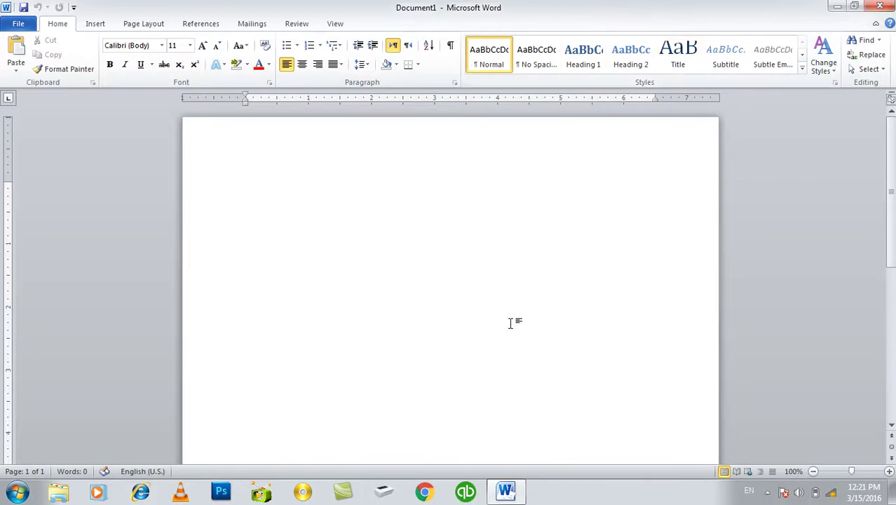
Generate three paragraphs of sample text with =rand() and select all of it.
type("=ra")
type("nd)\\")
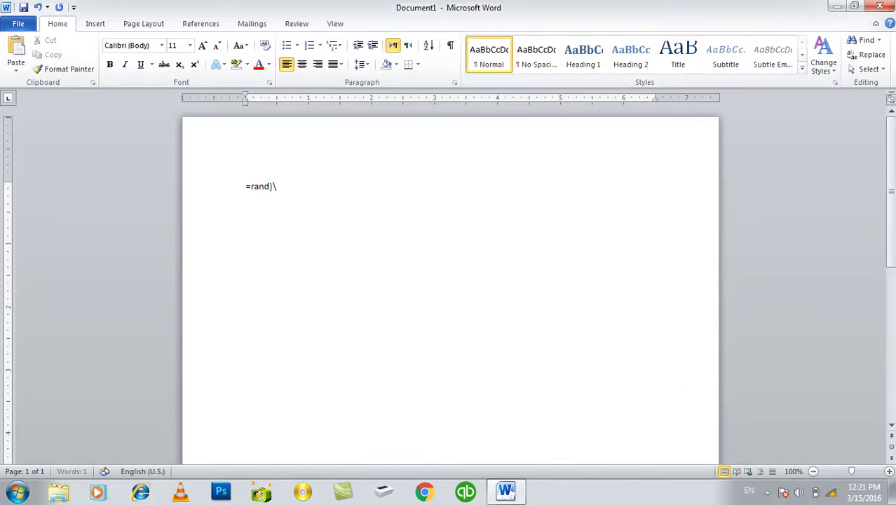
type("(")
type("()")
key("Return")
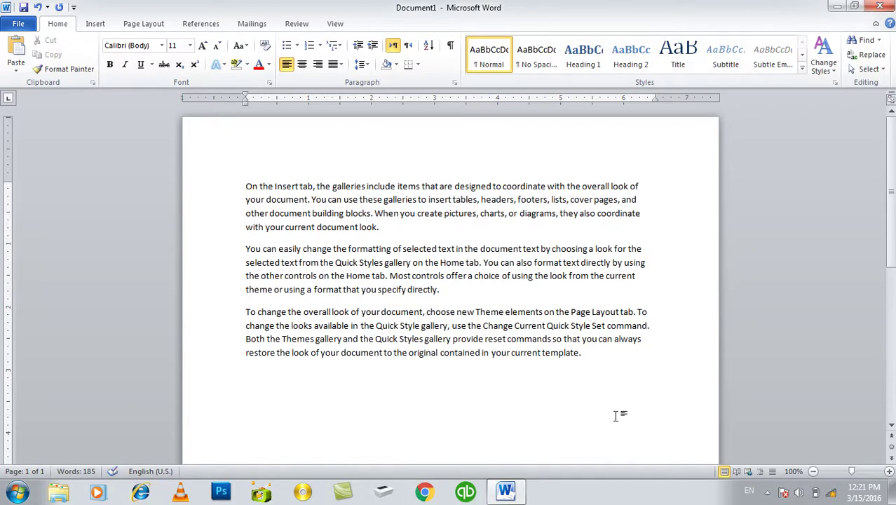
left_click_drag(616, 416, 247, 200)
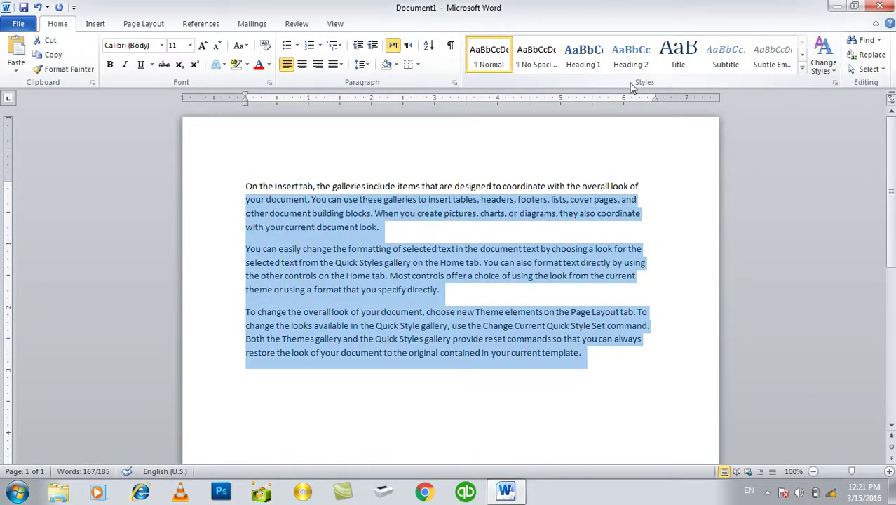
left_click(803, 69)
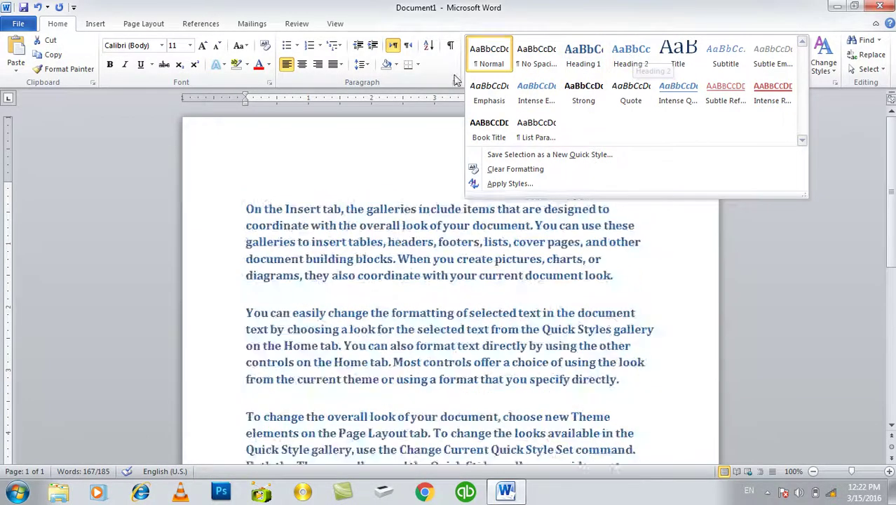
left_click(495, 100)
left_click_drag(631, 386, 242, 186)
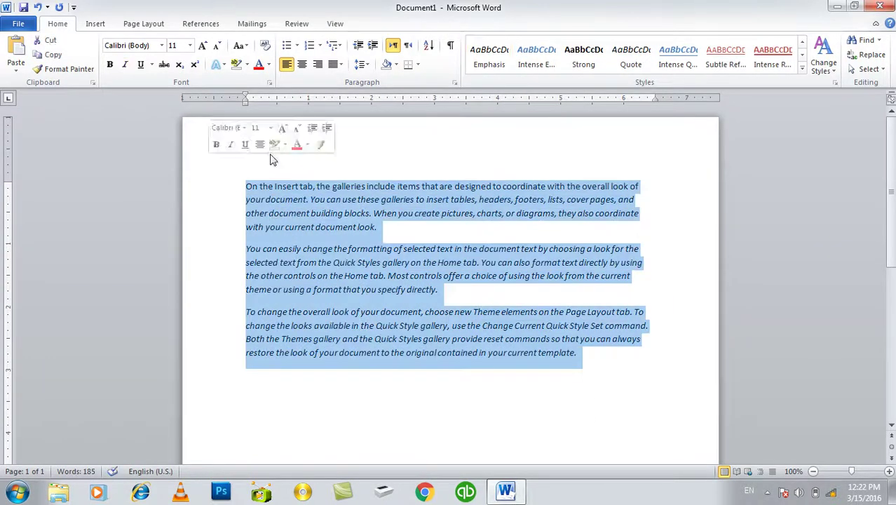
left_click(803, 69)
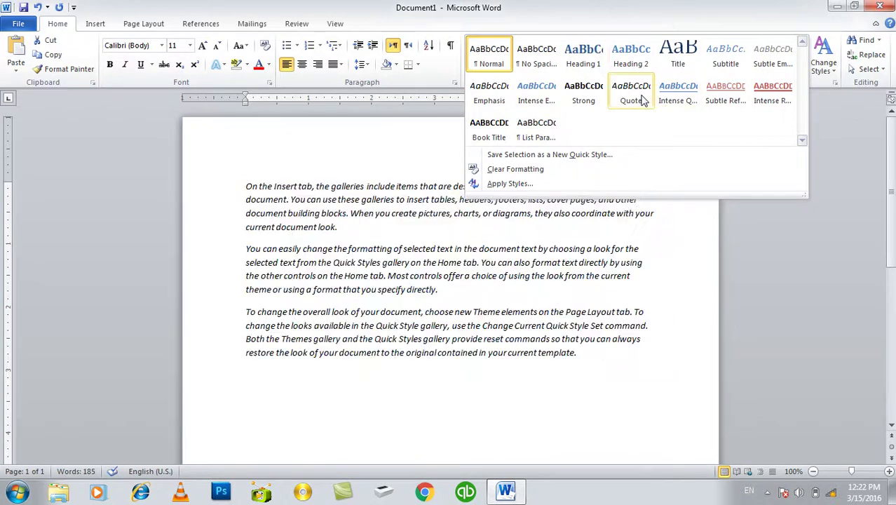
left_click(686, 97)
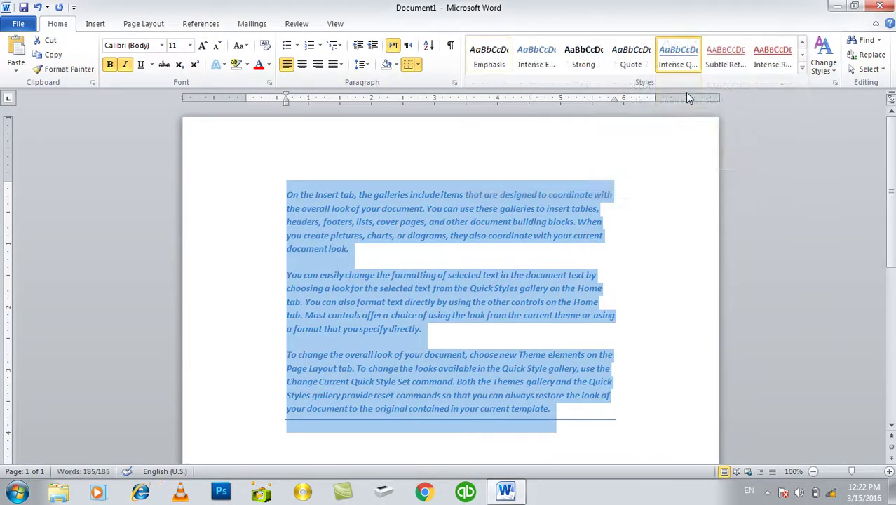
left_click(803, 69)
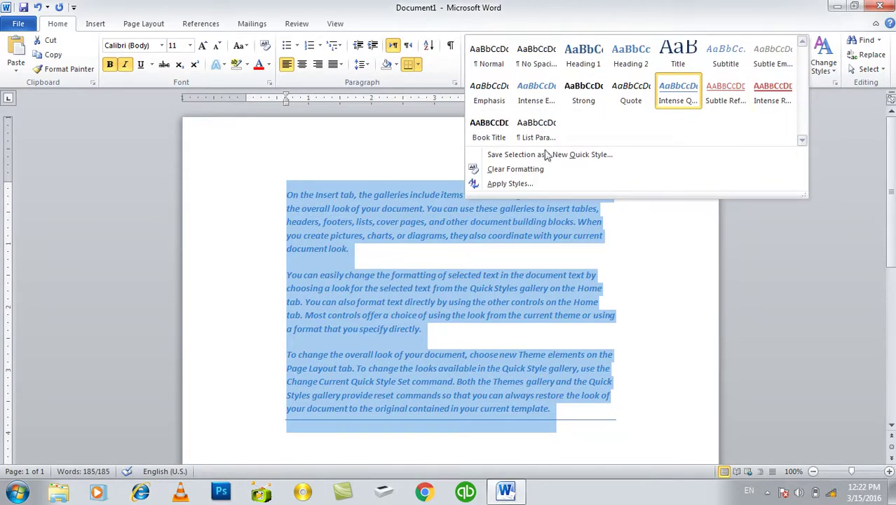
left_click(534, 171)
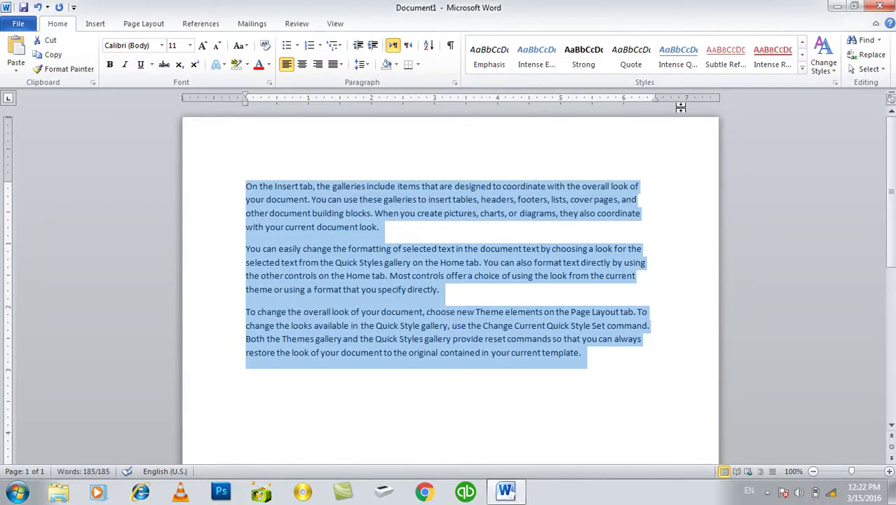
left_click(803, 70)
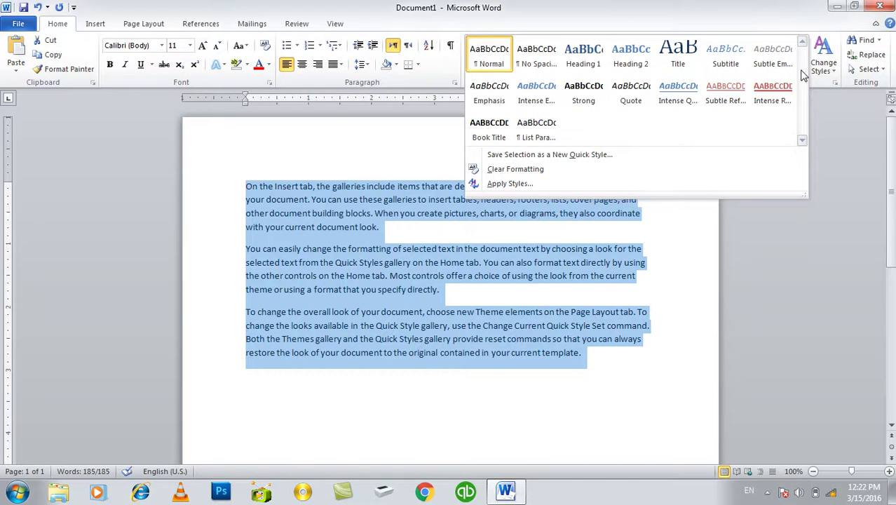
left_click(631, 368)
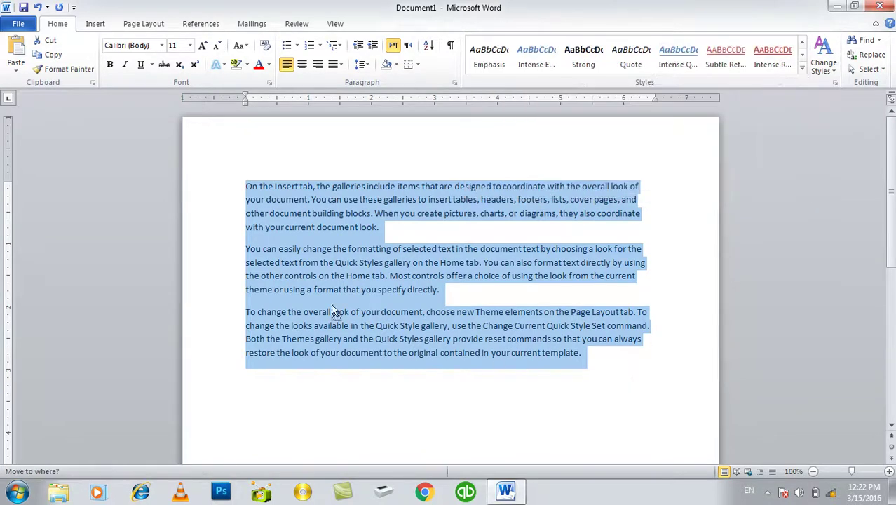
left_click_drag(335, 318, 485, 386)
Make all the sample text bold, italic and red, with underline left off.
key("ctrl+a")
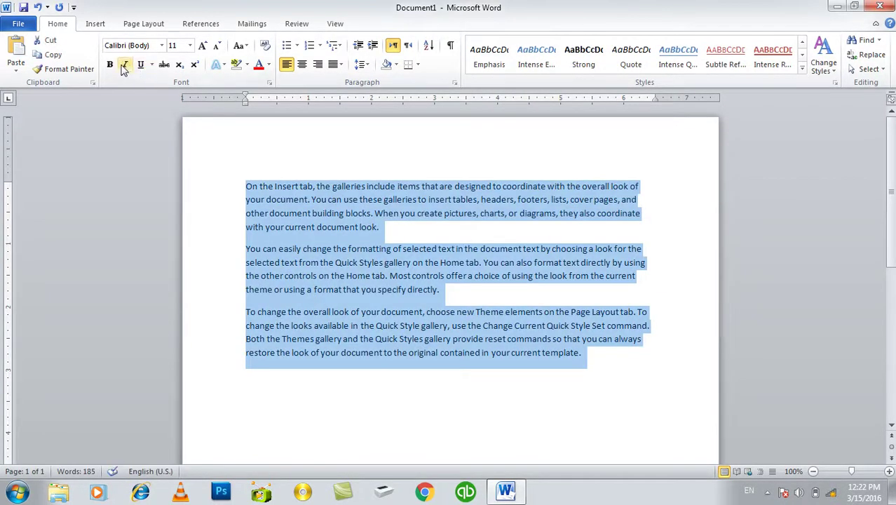
left_click(109, 64)
left_click(125, 65)
left_click(140, 64)
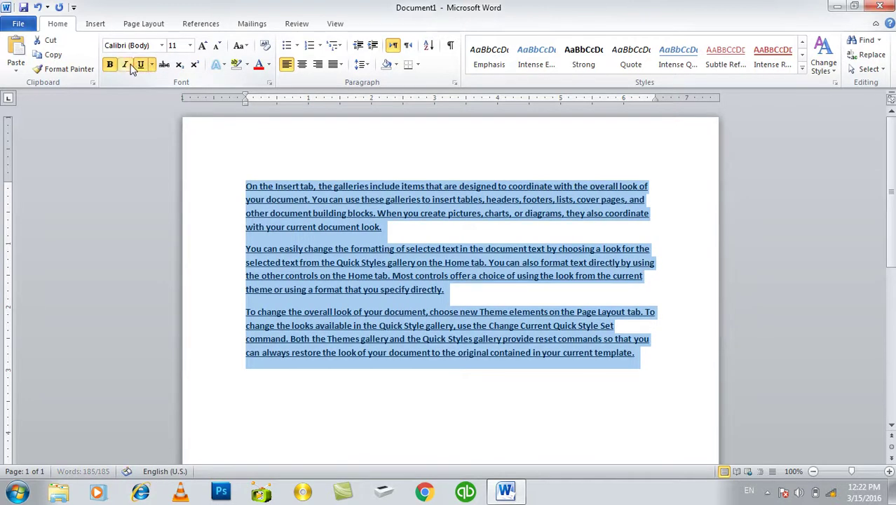
left_click(138, 65)
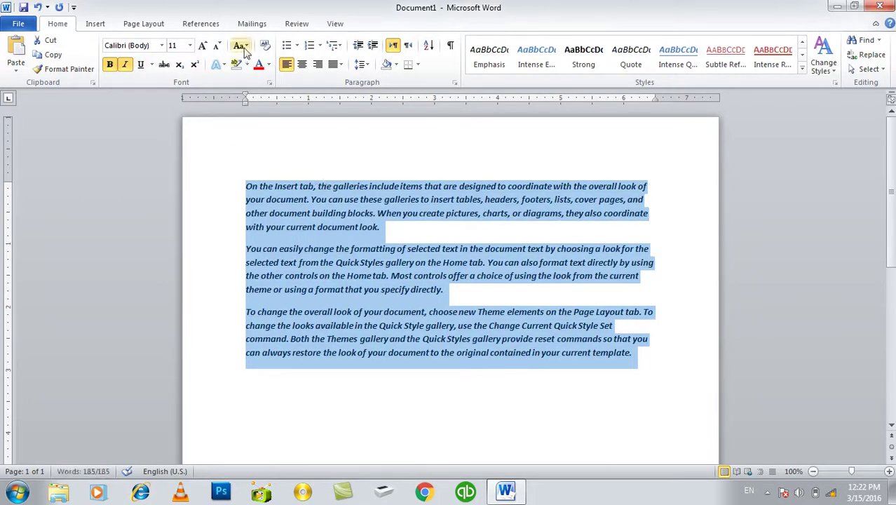
left_click(261, 68)
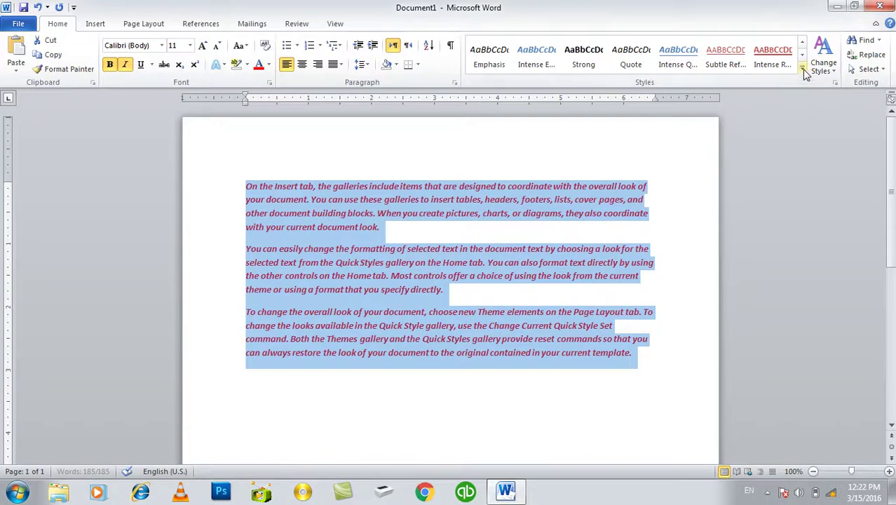
left_click(802, 69)
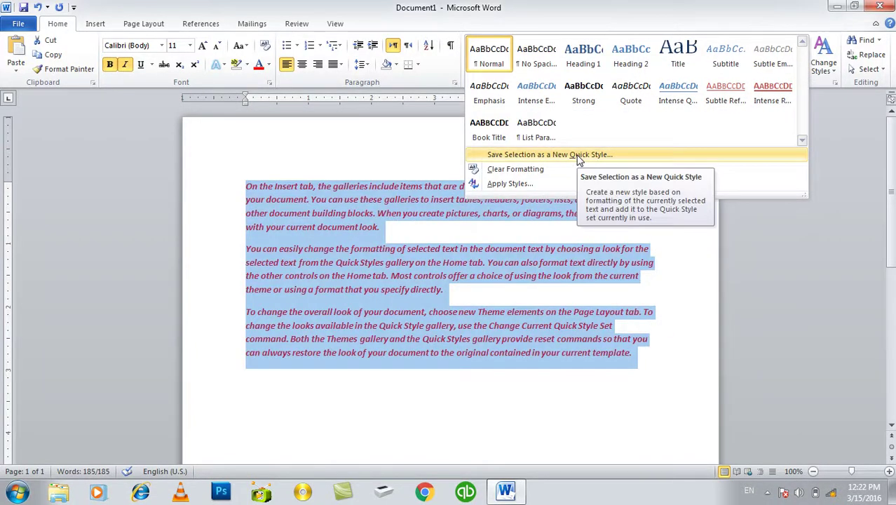
Save the formatting as a new style 'My Own Style' with underline and purple font colour.
left_click(579, 155)
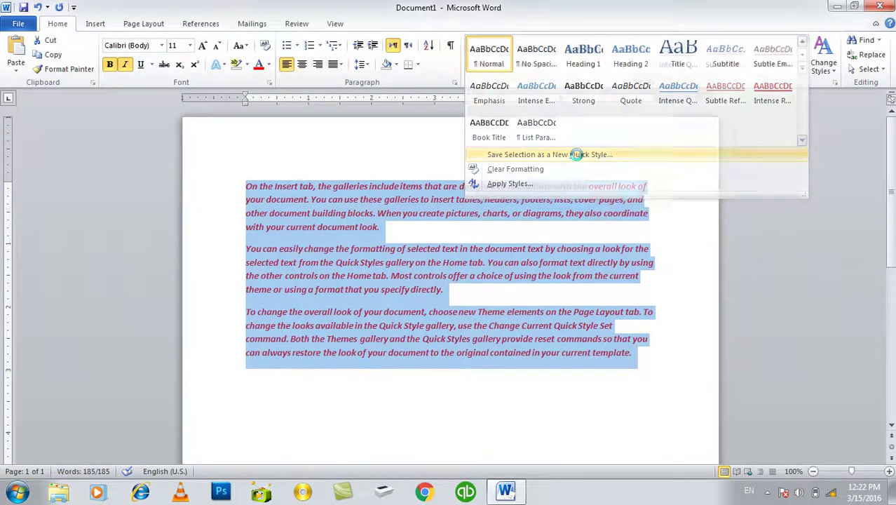
type("My Own Style")
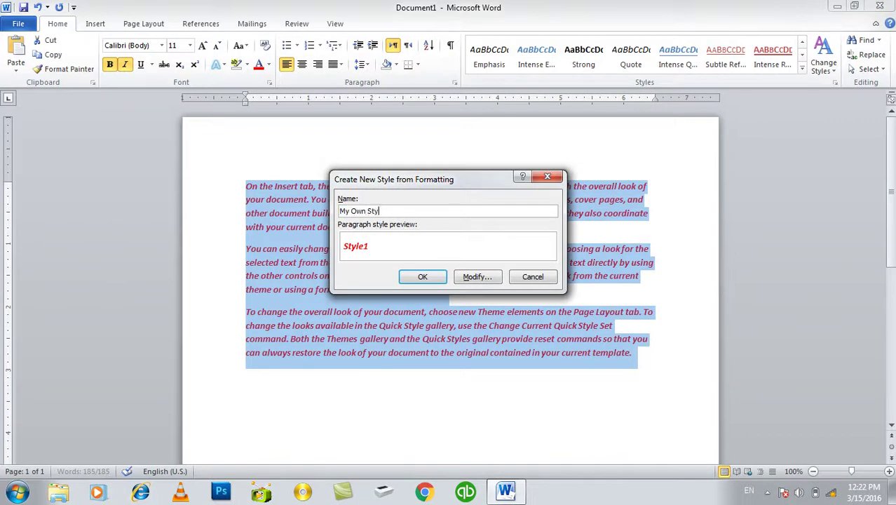
left_click(480, 282)
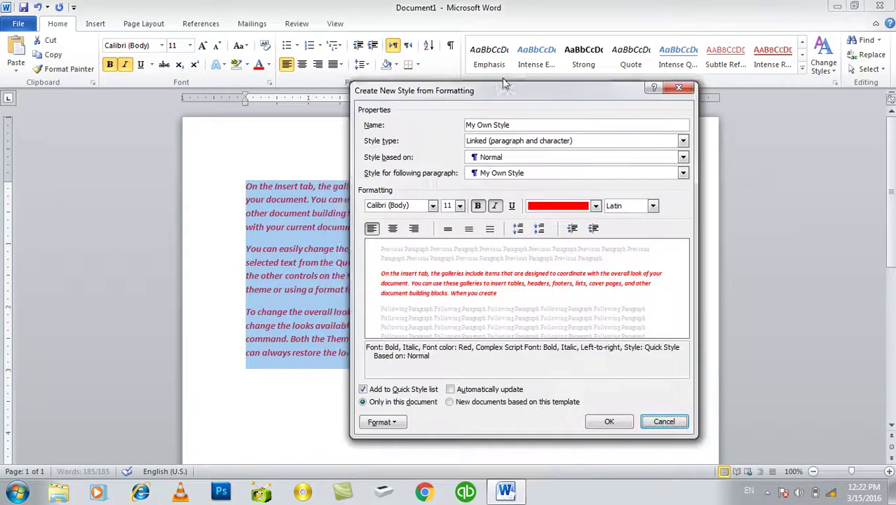
left_click_drag(472, 181, 493, 72)
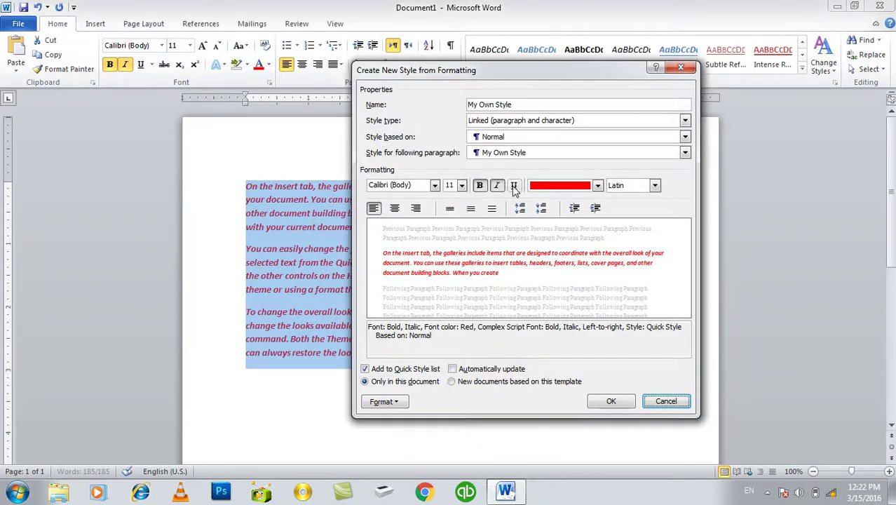
left_click(514, 185)
left_click(598, 185)
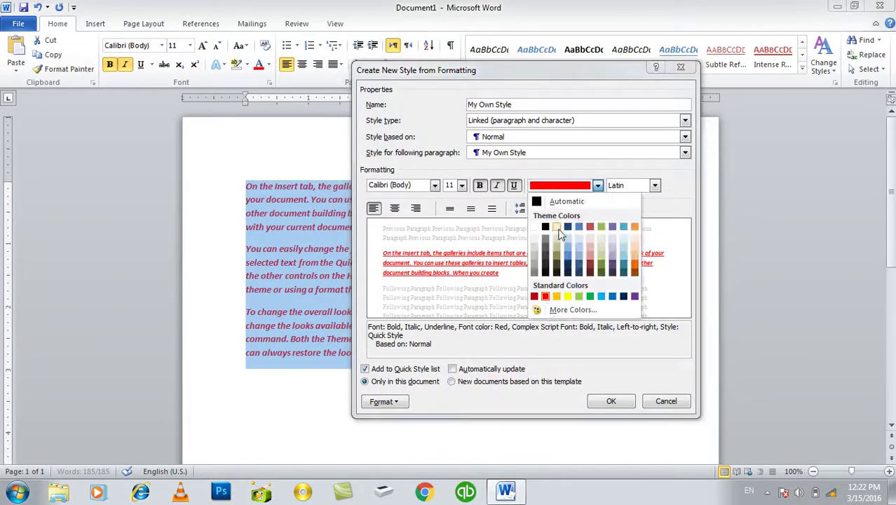
left_click(635, 296)
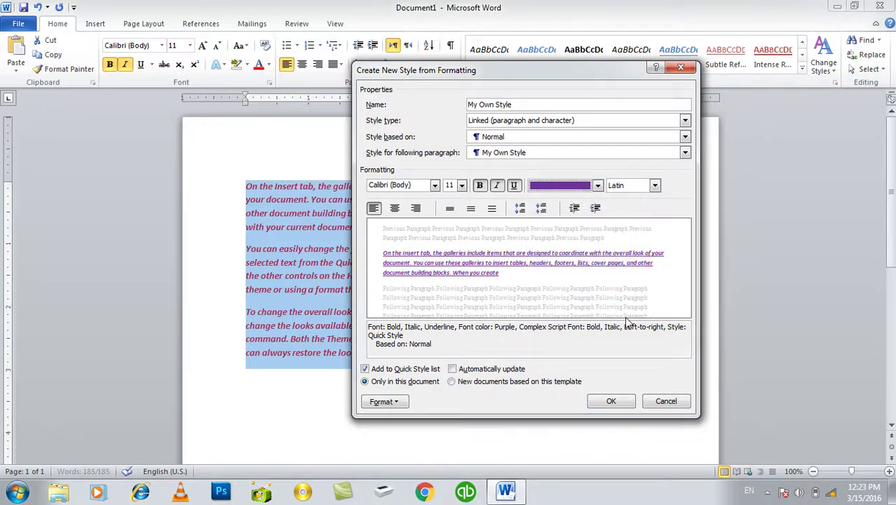
left_click(612, 402)
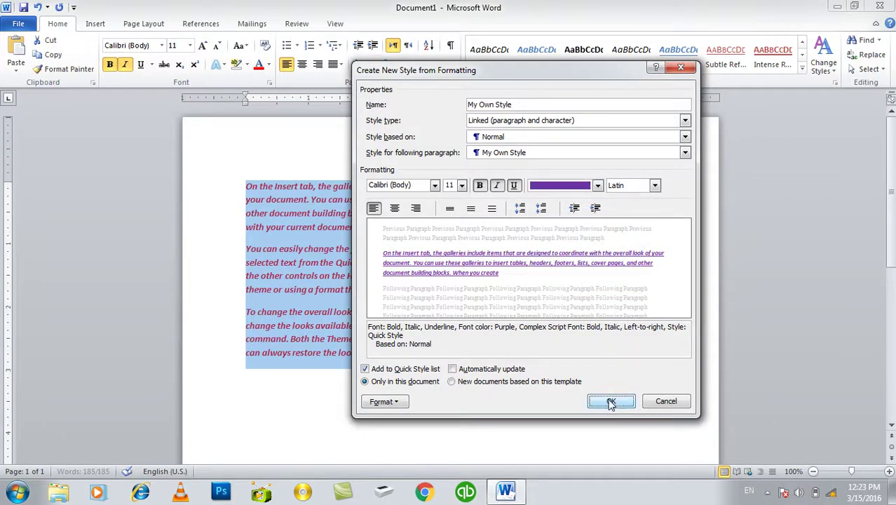
left_click(500, 399)
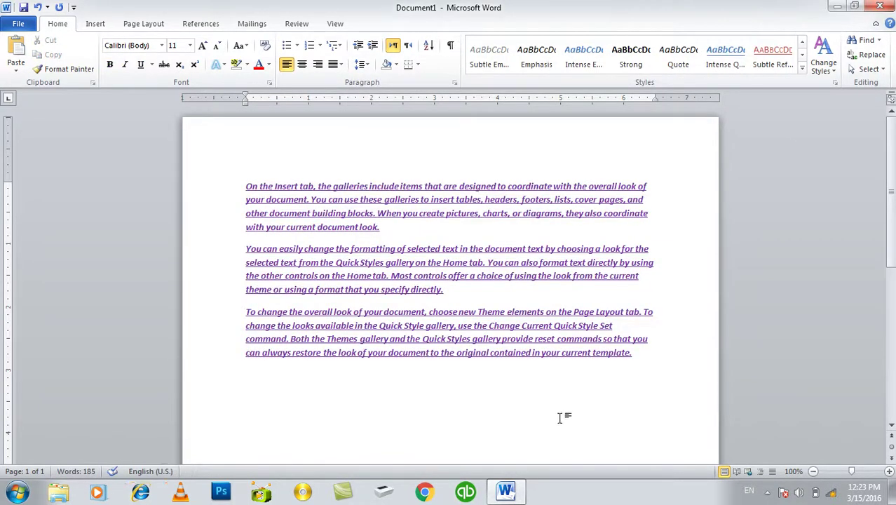
Clear the page, regenerate the sample text with =rand, and select it all.
key("alt+F4")
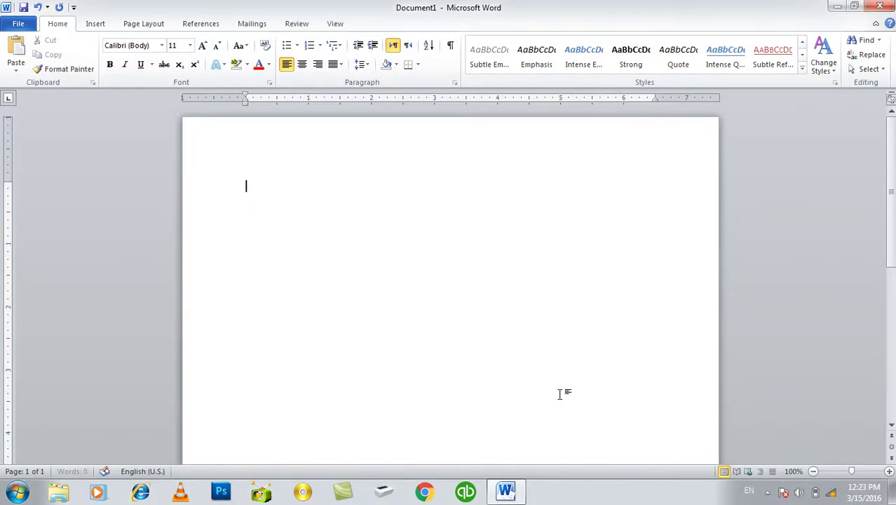
type("=rand(")
key("Return")
key("ctrl+a")
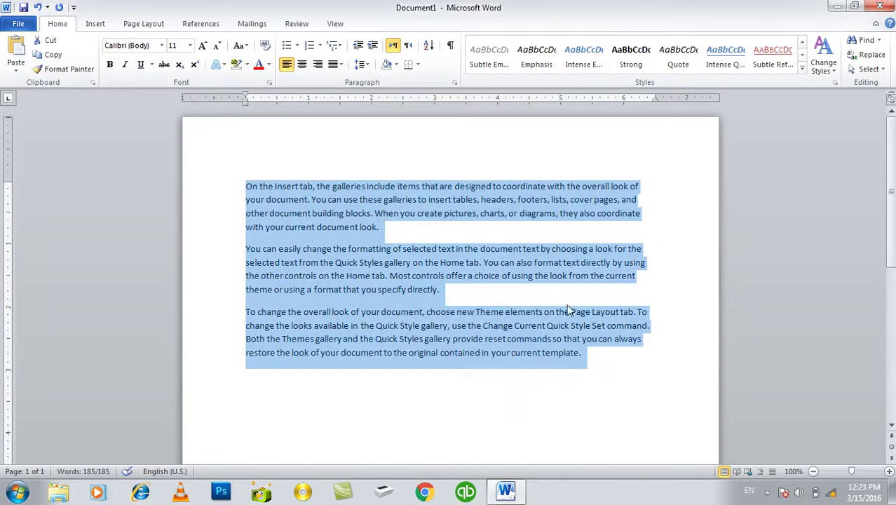
Apply My Own Style to the text, then clear it back to plain formatting.
left_click(803, 69)
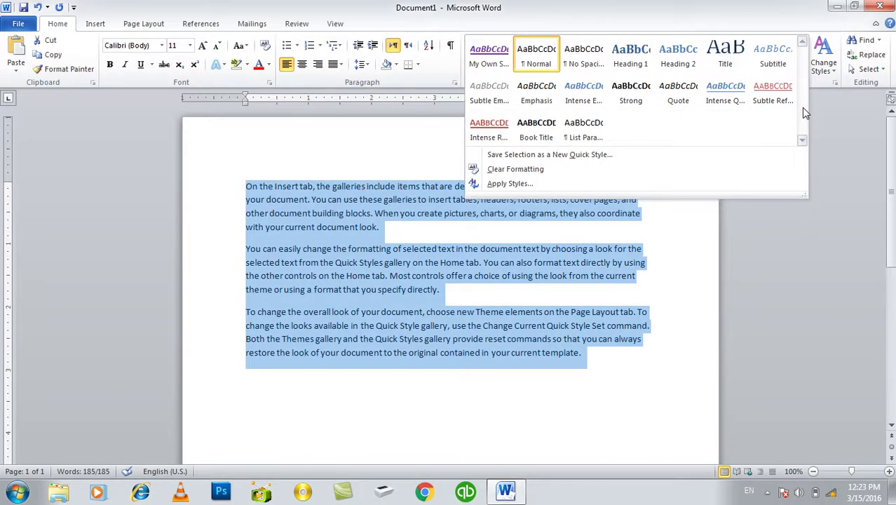
left_click(491, 56)
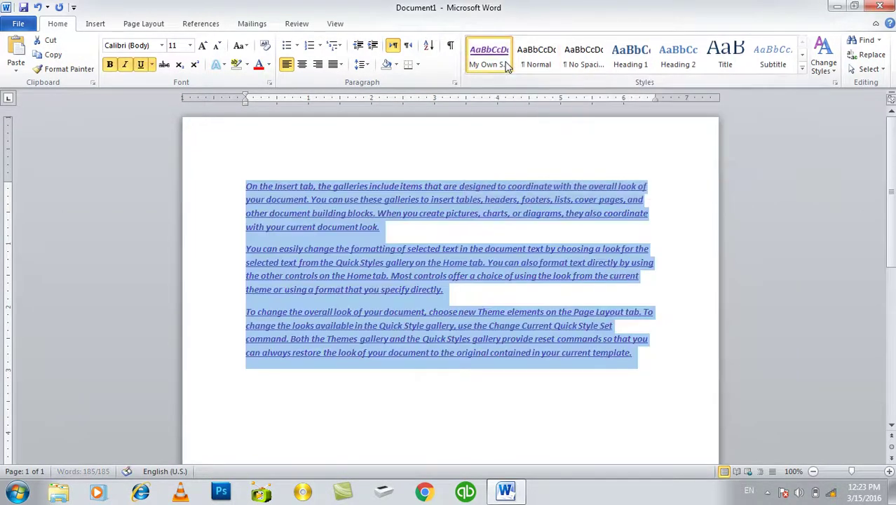
left_click(802, 68)
left_click(542, 169)
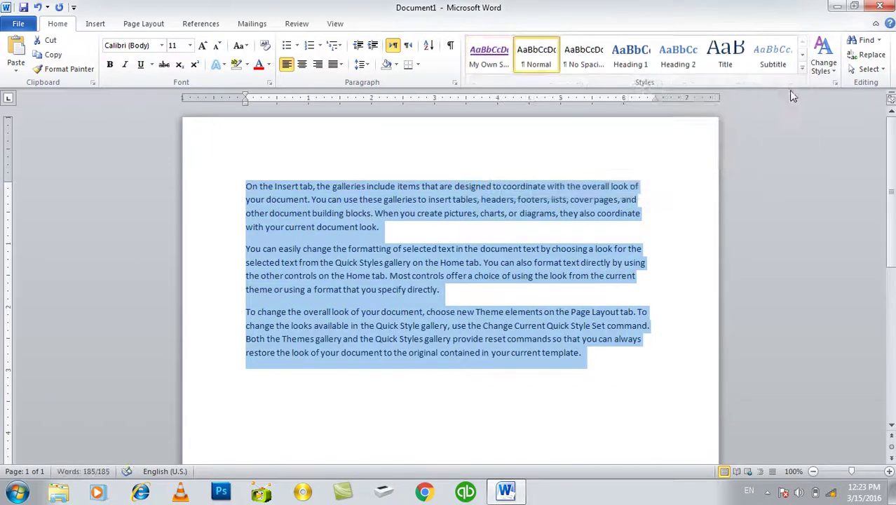
left_click(802, 68)
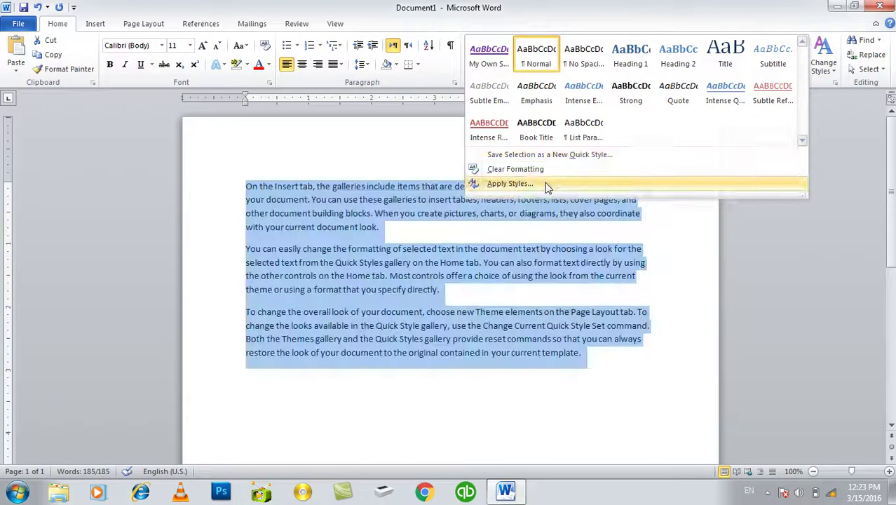
Use the Apply Styles pane to apply Heading 1, then Title, and open Title's Modify Style settings.
left_click(545, 182)
left_click(159, 133)
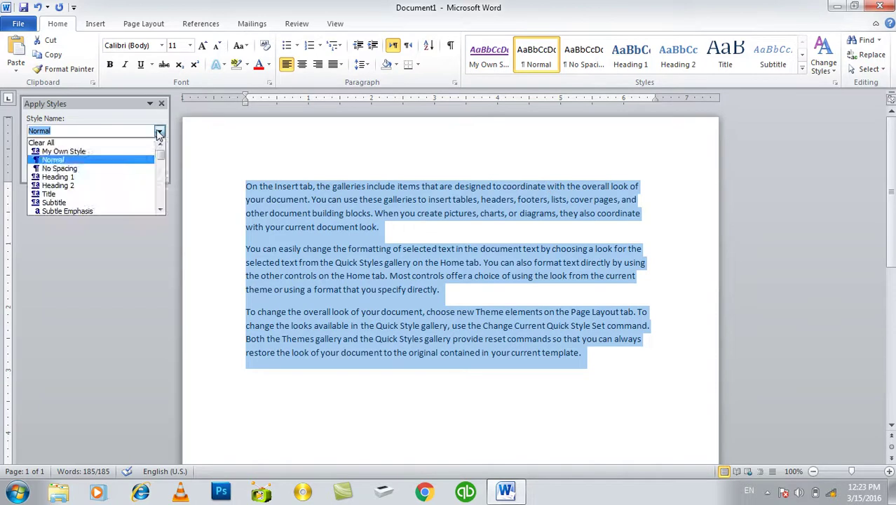
left_click(123, 176)
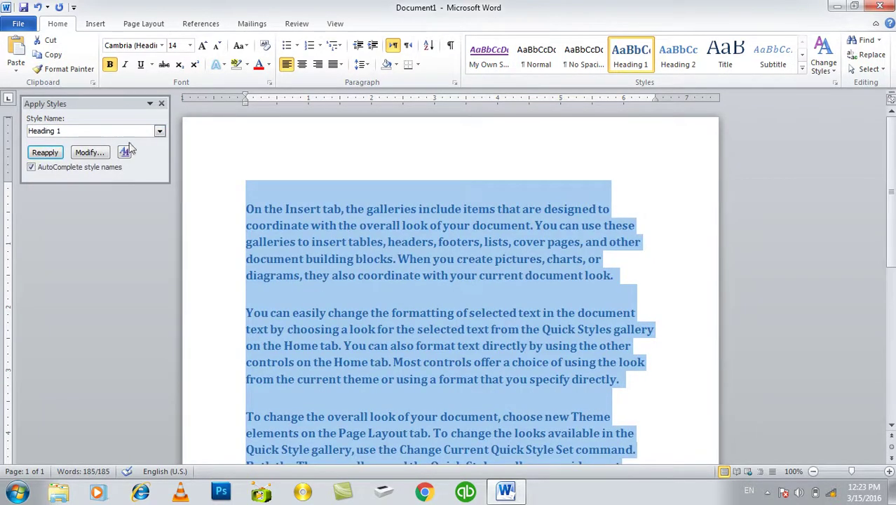
left_click(159, 131)
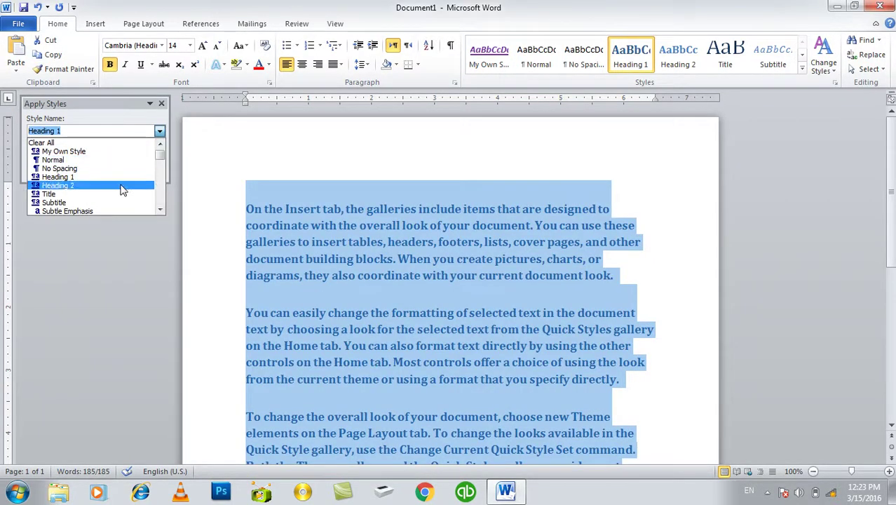
left_click(120, 194)
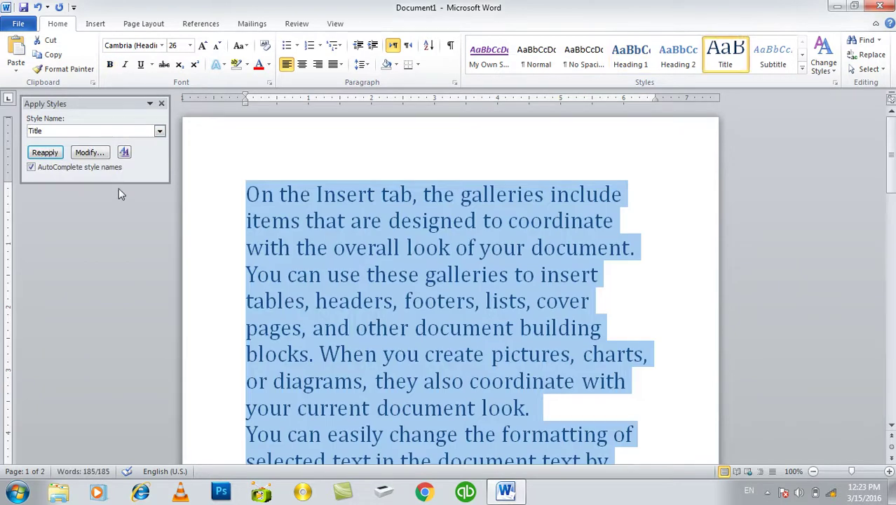
left_click(98, 153)
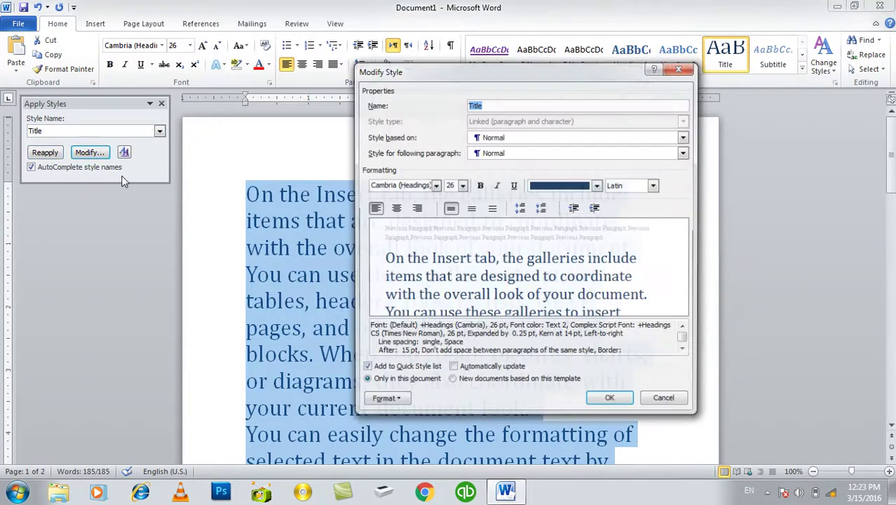
Make the Title style bold with an 11 pt font size.
left_click(481, 186)
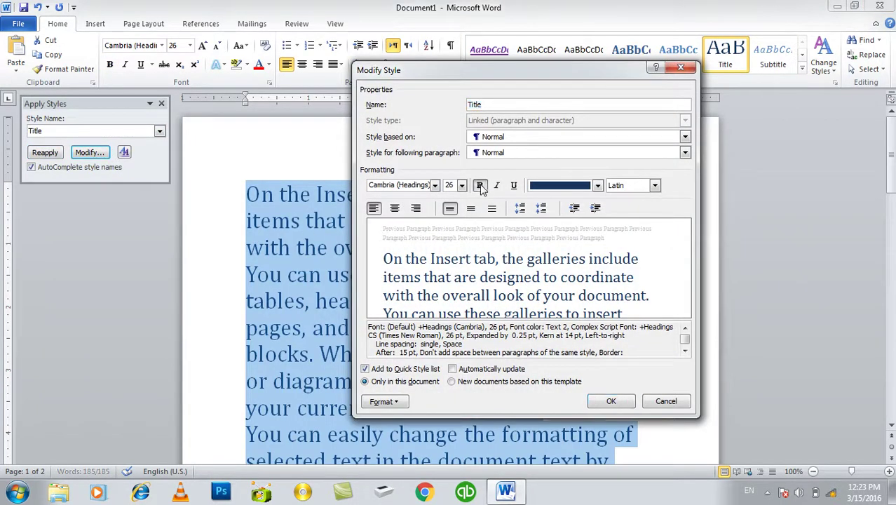
left_click(462, 185)
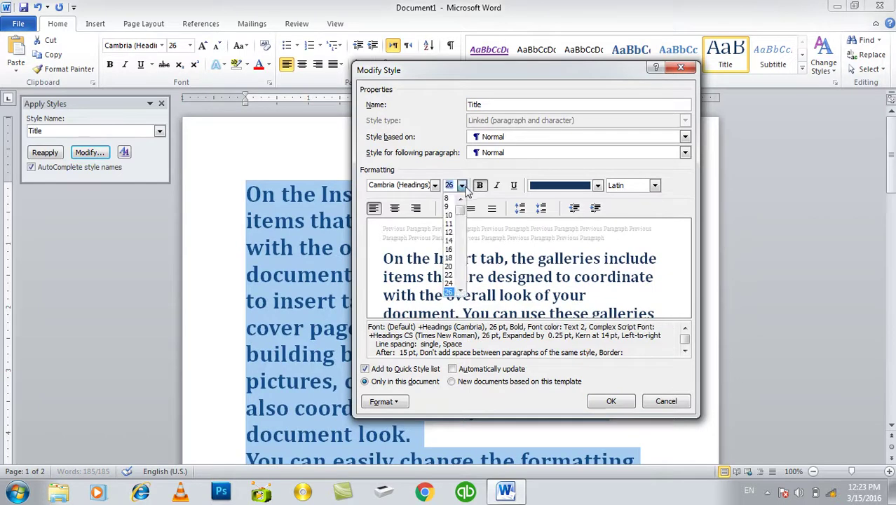
left_click(453, 225)
left_click(610, 403)
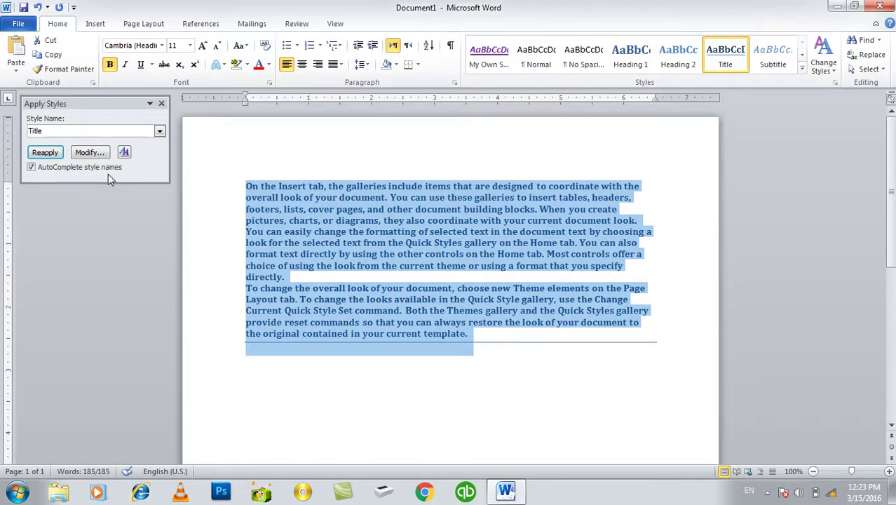
Enter 'My' as the style name, close the Apply Styles pane, and apply Heading 2 to the paragraphs.
left_click(55, 130)
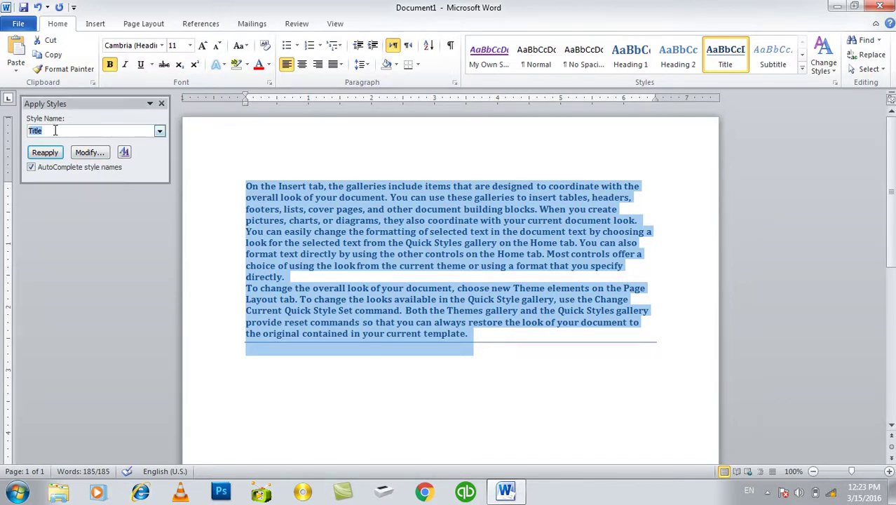
type("My Own Sty")
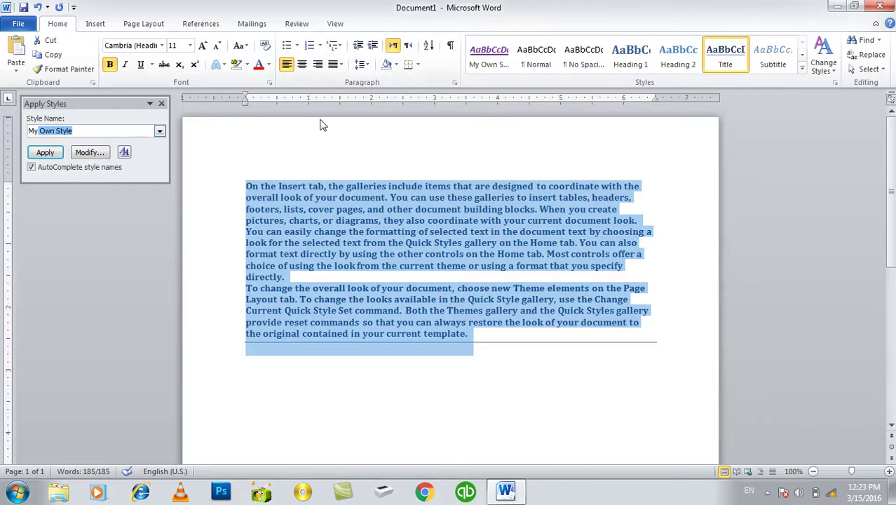
left_click(161, 103)
left_click(802, 69)
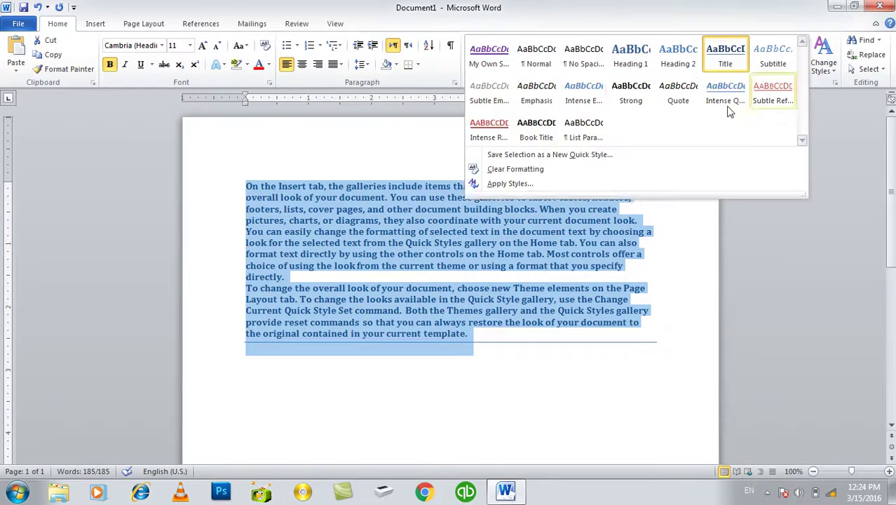
left_click(549, 6)
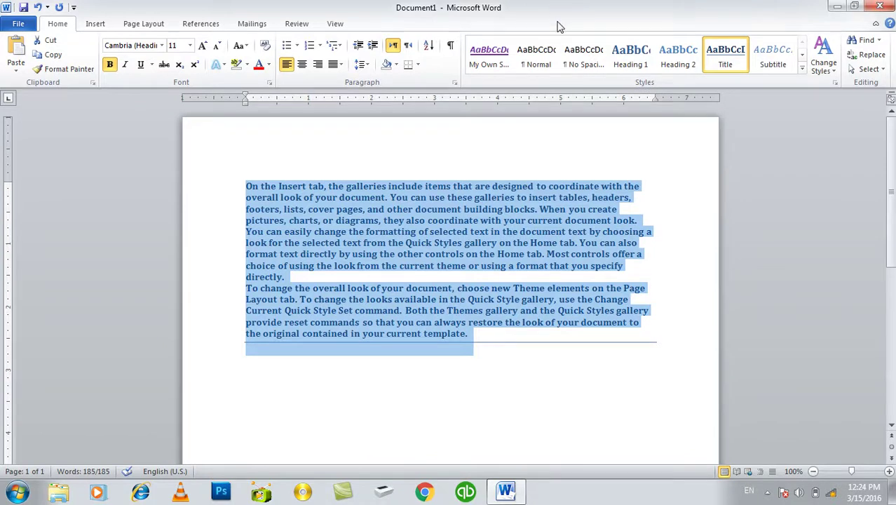
left_click(678, 55)
left_click(824, 64)
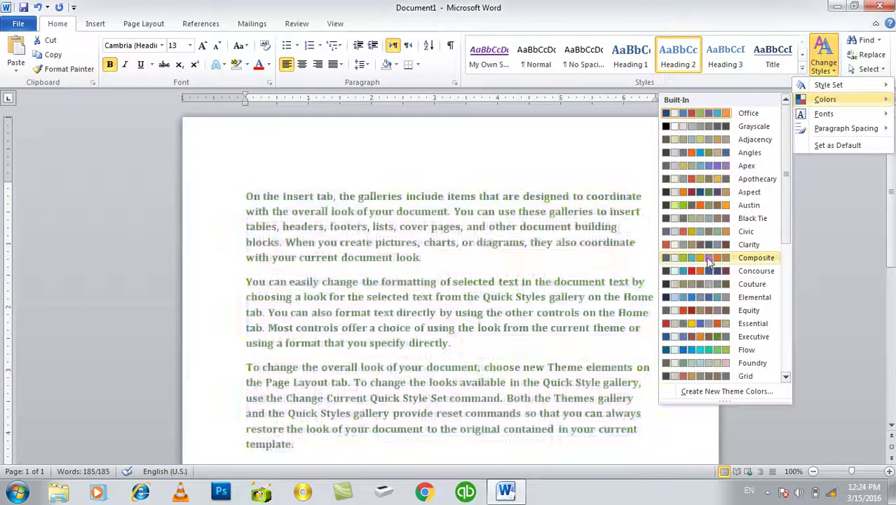
Apply the Civic colour scheme and Office Classic theme fonts, then open Custom Paragraph Spacing.
left_click(711, 232)
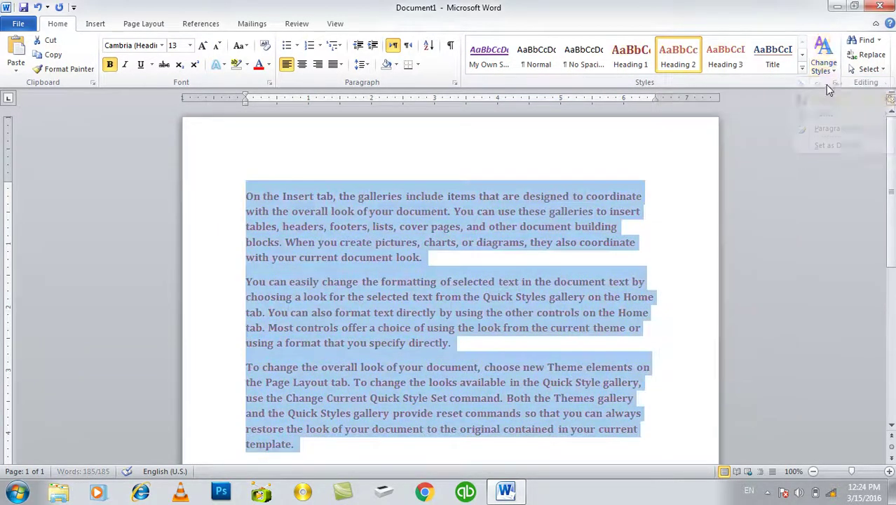
mouse_move(829, 85)
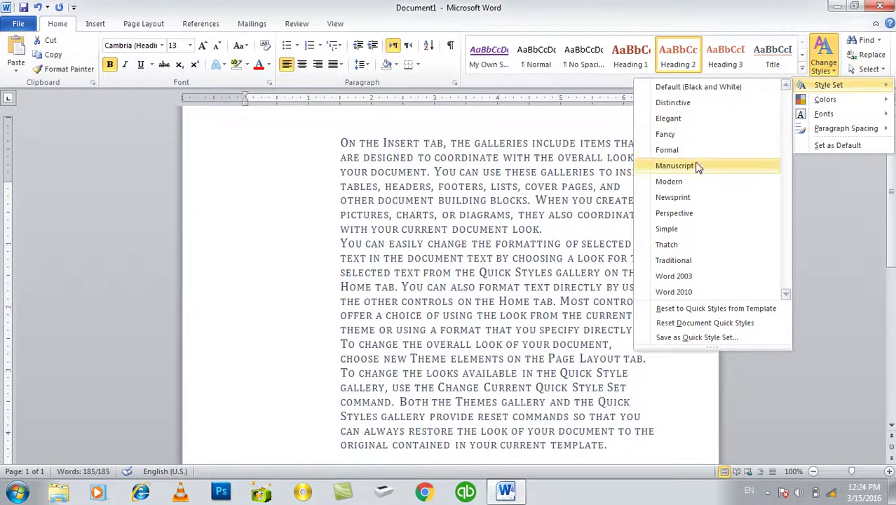
key("ctrl+a")
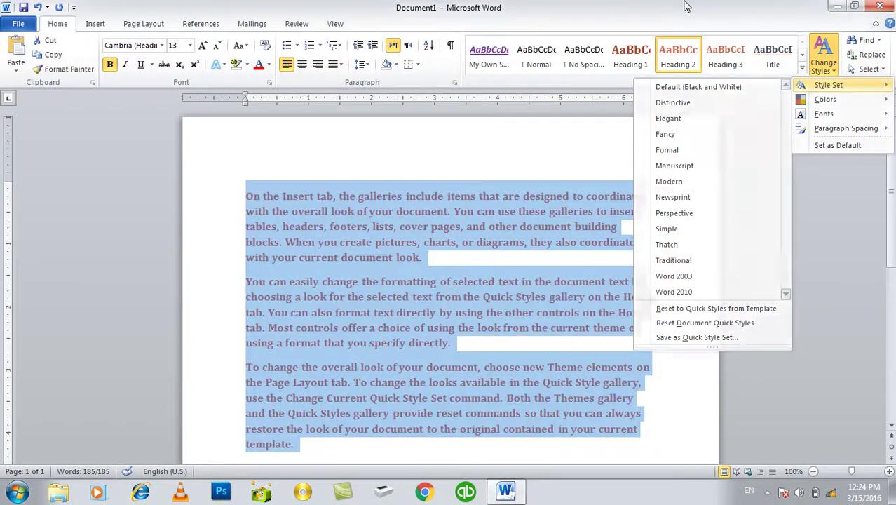
left_click(823, 60)
mouse_move(824, 114)
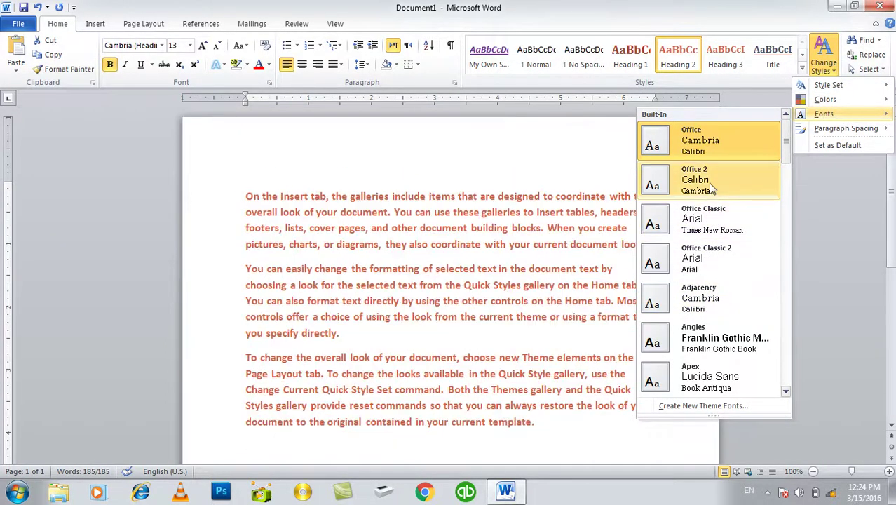
left_click(713, 221)
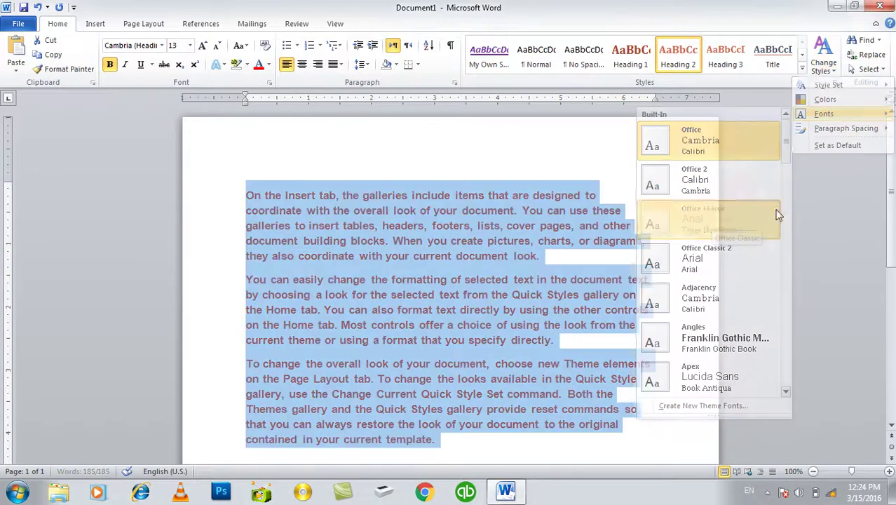
left_click(817, 68)
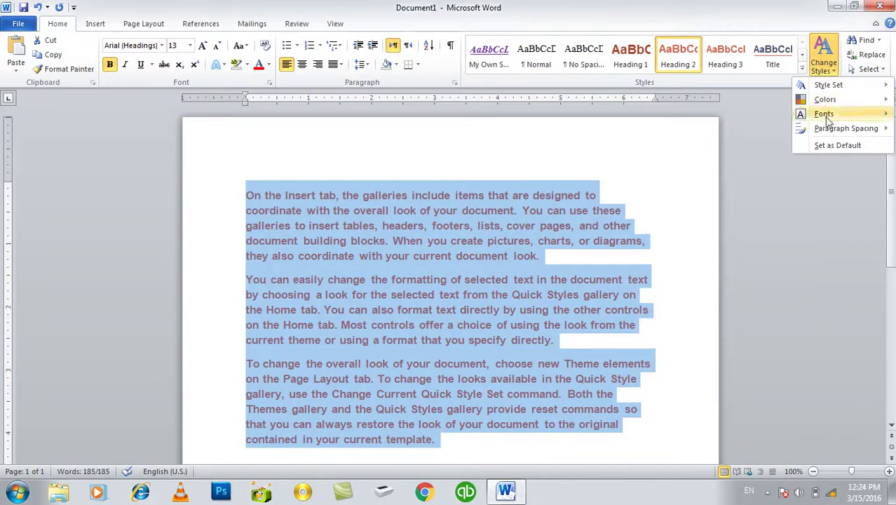
mouse_move(846, 128)
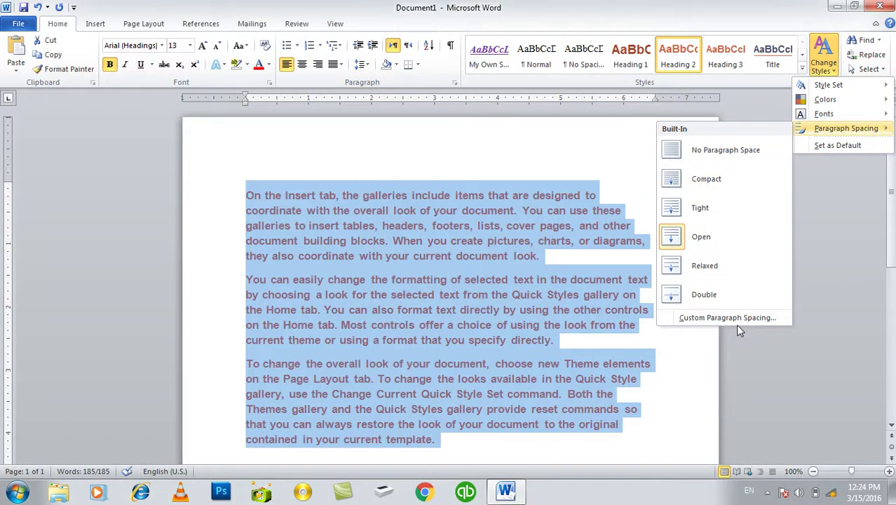
left_click(737, 317)
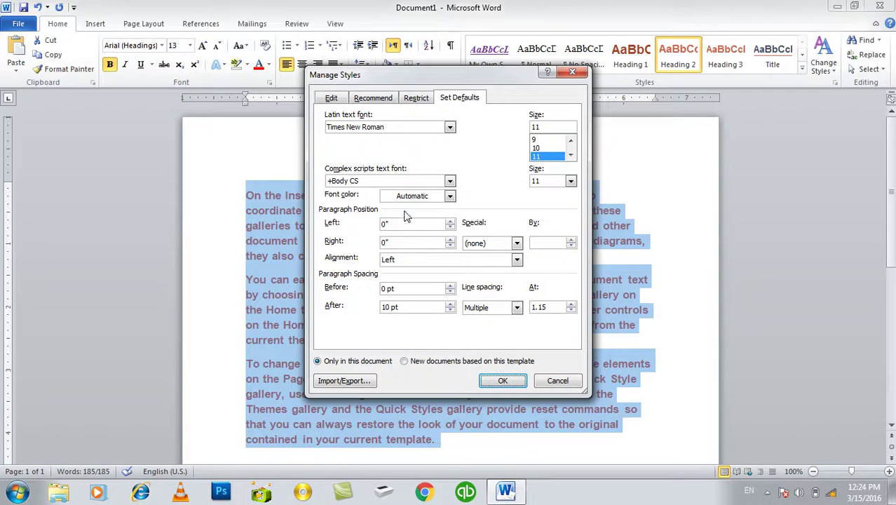
Check the default Left alignment and (none) special indent, close without changes, and open Change Styles.
left_click(405, 259)
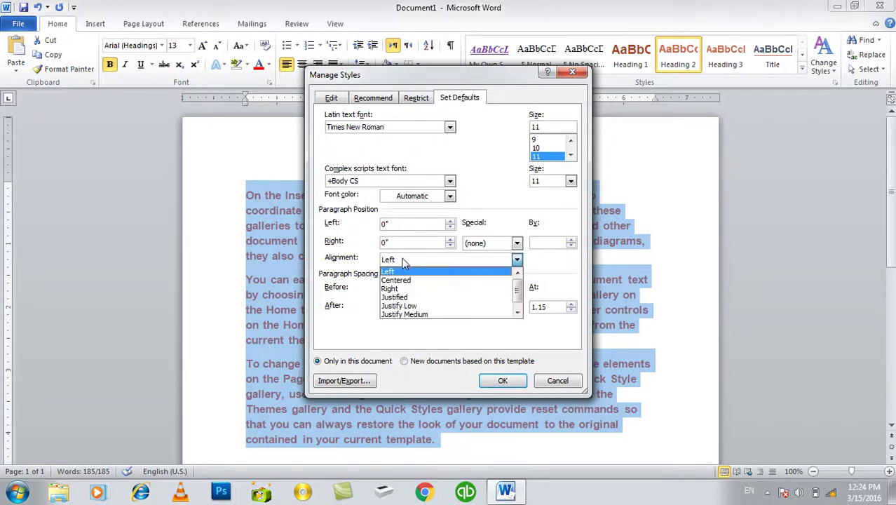
left_click(404, 261)
left_click(494, 243)
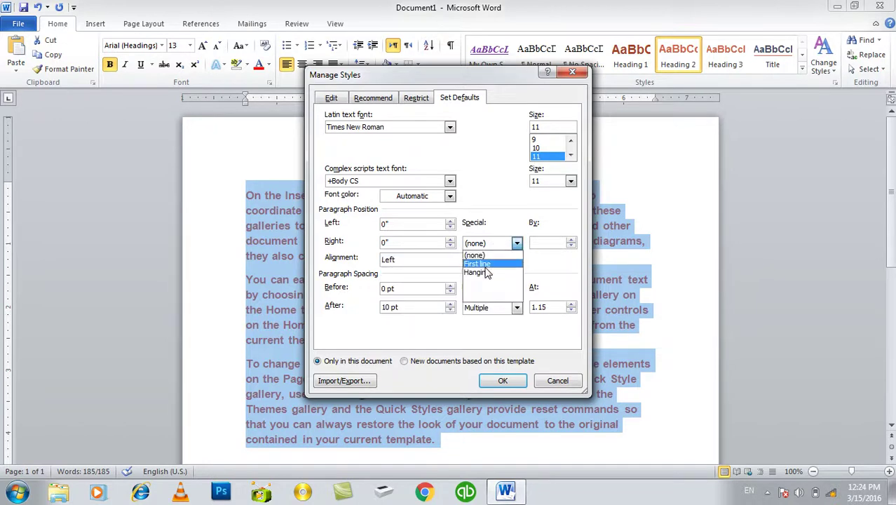
key("Escape")
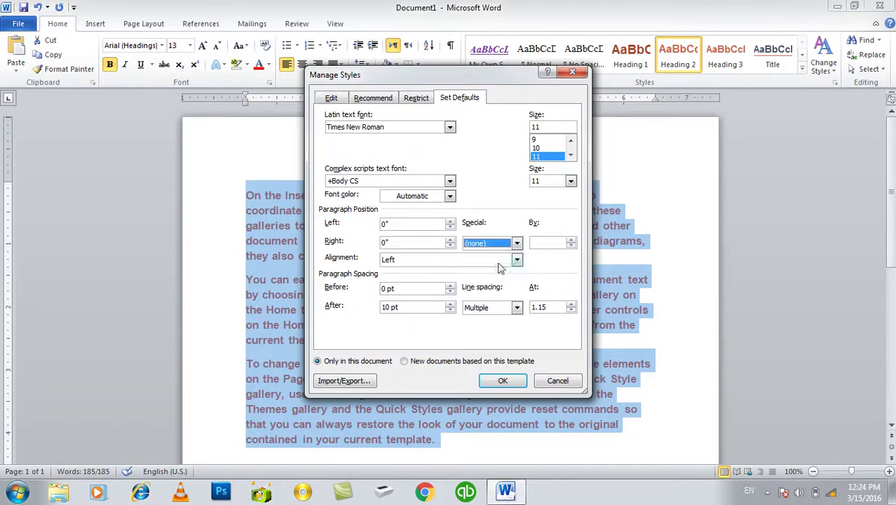
key("Escape")
left_click(824, 68)
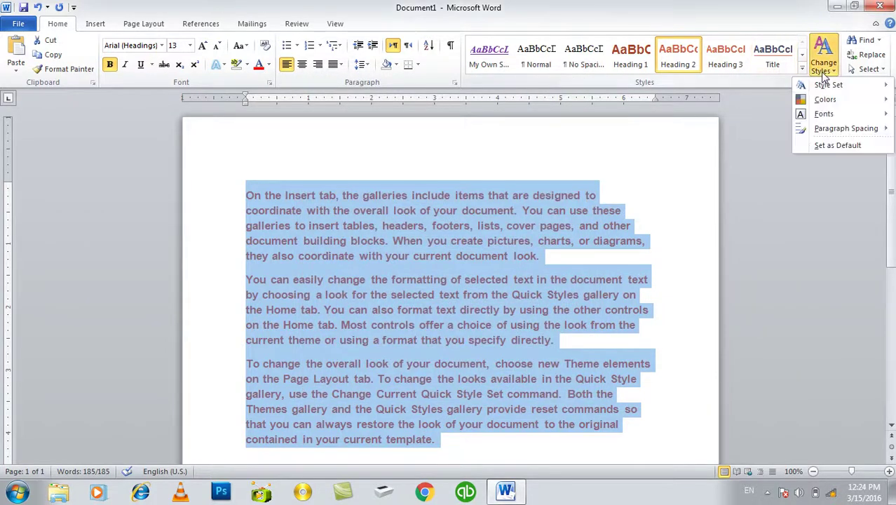
mouse_move(829, 84)
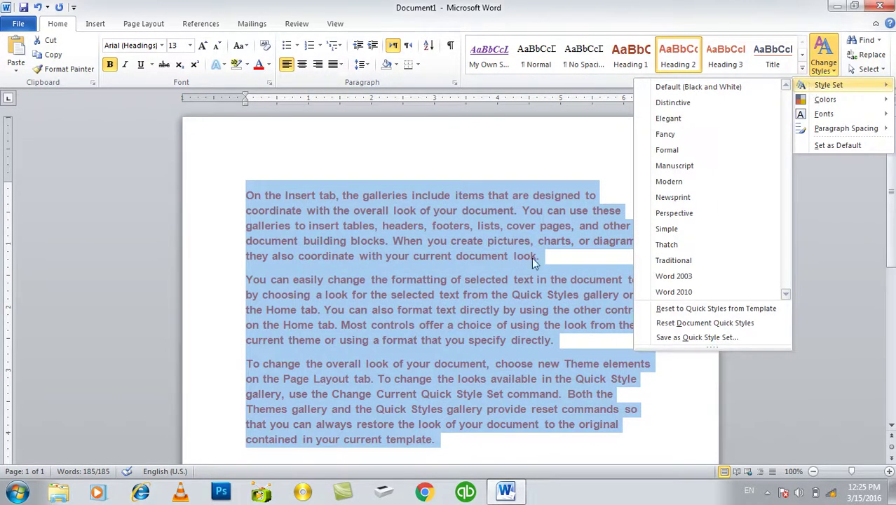
Replace Document1's selected paragraphs with the test text 'sdfasfsadfsafasdlf'.
left_click(814, 51)
left_click(822, 59)
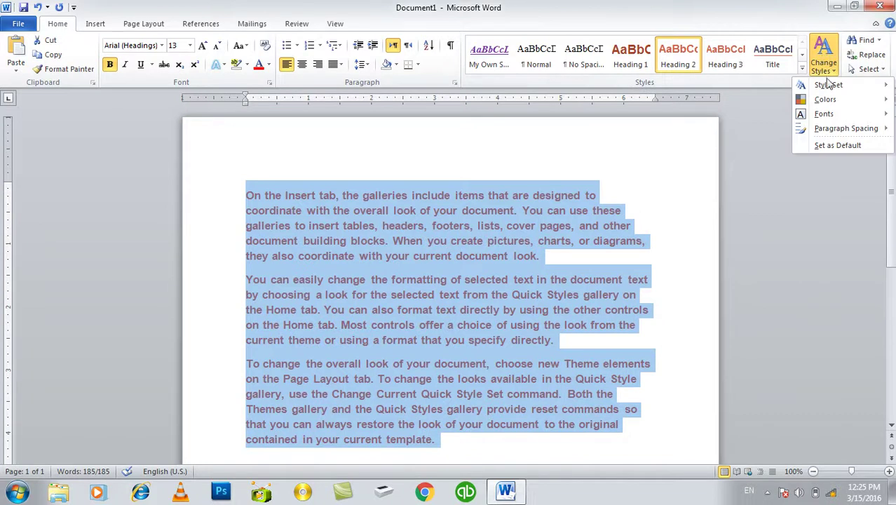
left_click(853, 153)
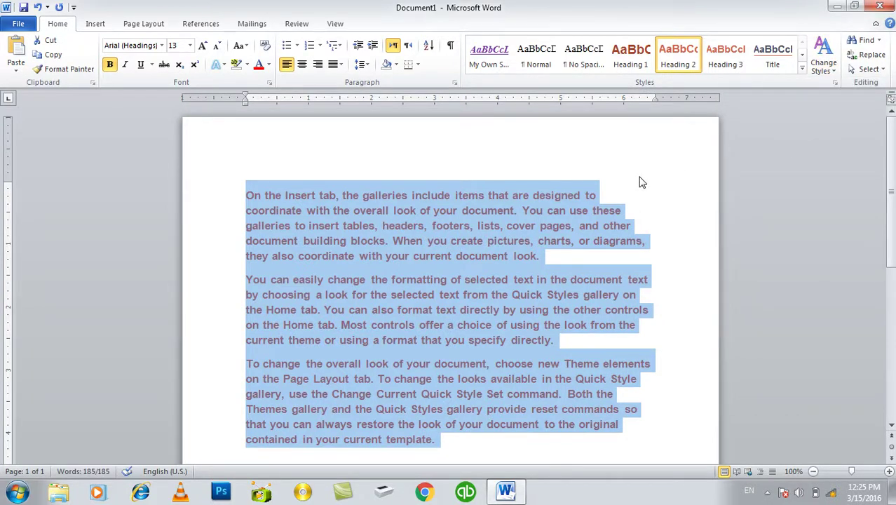
key("BackSpace")
type("sdfasfsadfsafasdlfsafasf")
Create a scratch document, discard it unsaved, then start Document3 and type 'asda'.
key("ctrl+n")
type("adfadasda")
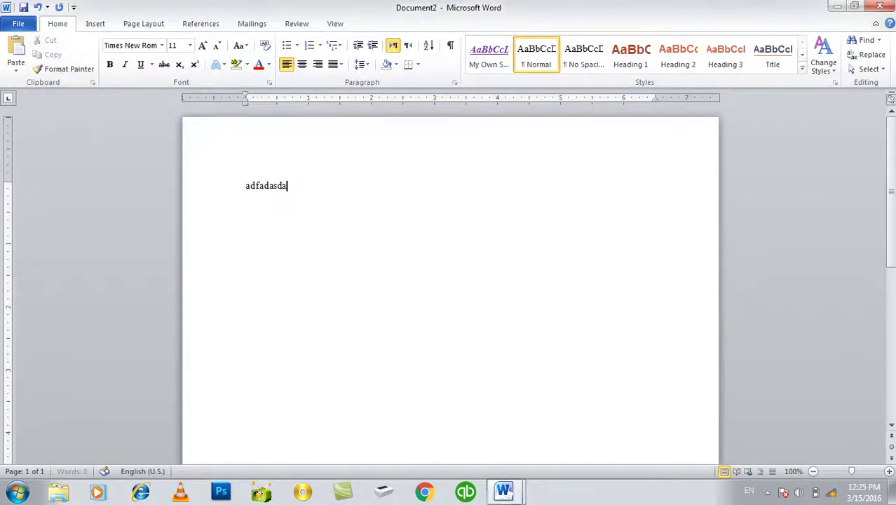
key("ctrl+w")
key("n")
key("ctrl+n")
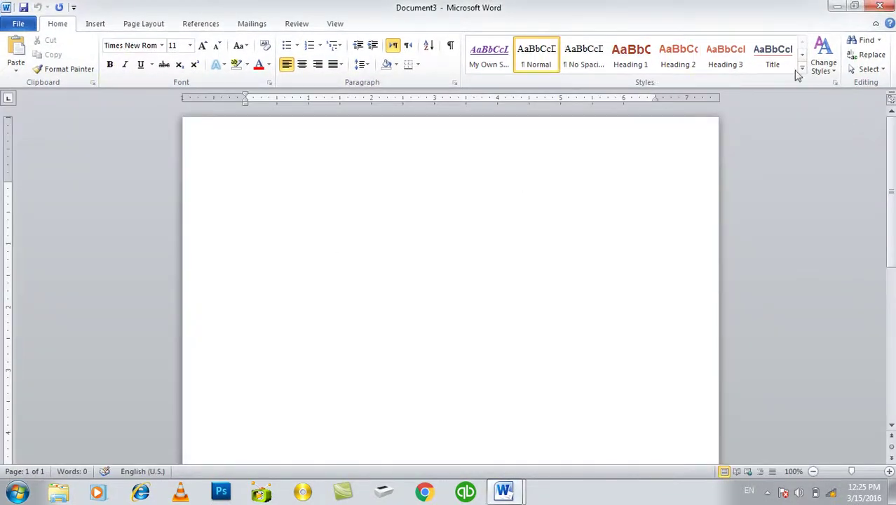
type("asda")
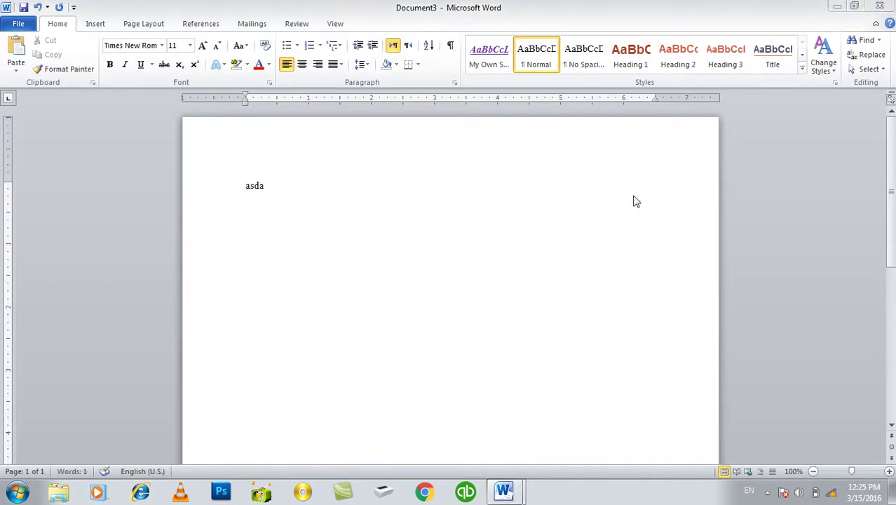
Return to Document1 and close it without saving changes.
mouse_move(504, 491)
left_click(440, 436)
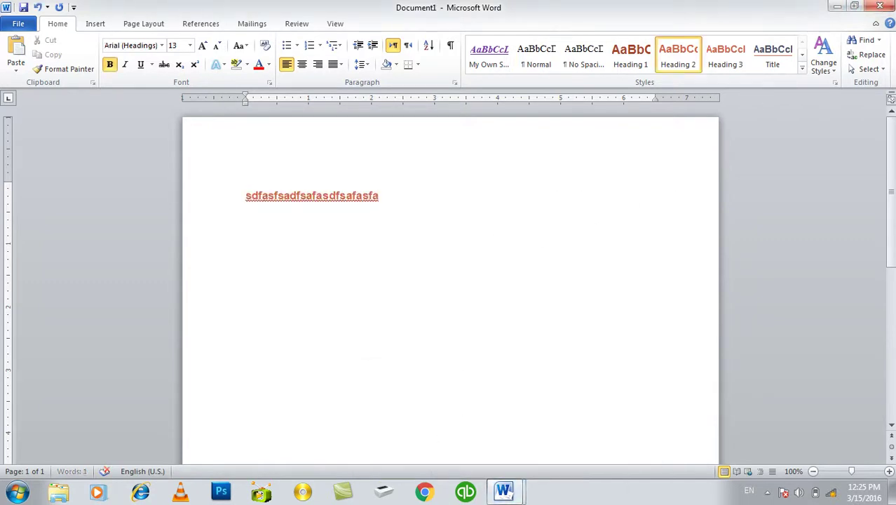
left_click(823, 62)
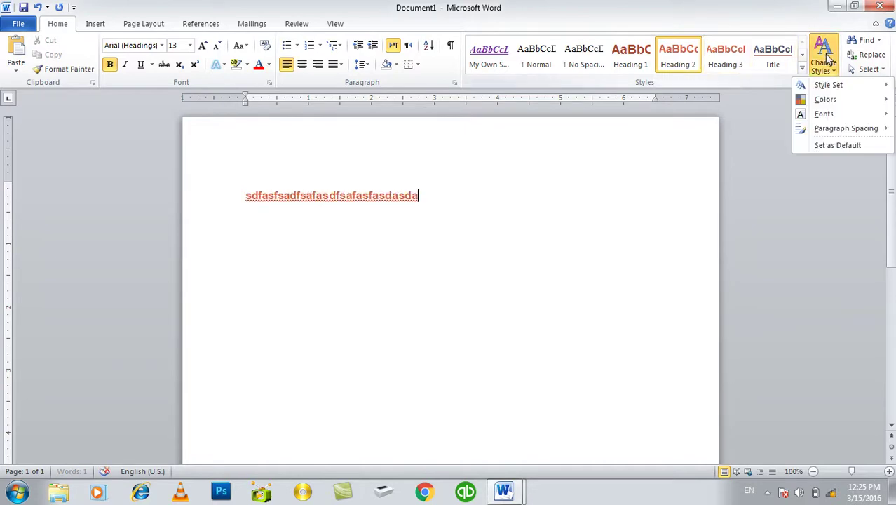
left_click(537, 288)
key("alt+F4")
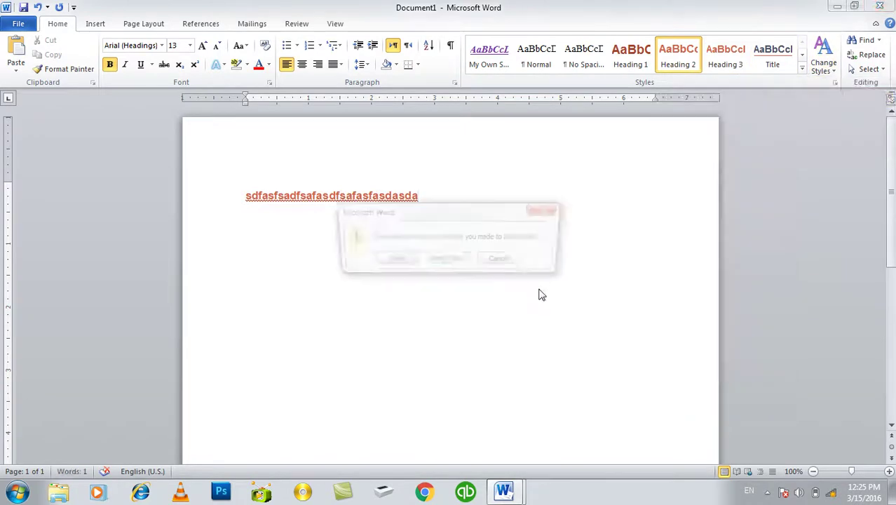
key("Return")
Generate sample paragraphs with =rand() and apply the bold italic underlined custom style to all.
type("=rand(")
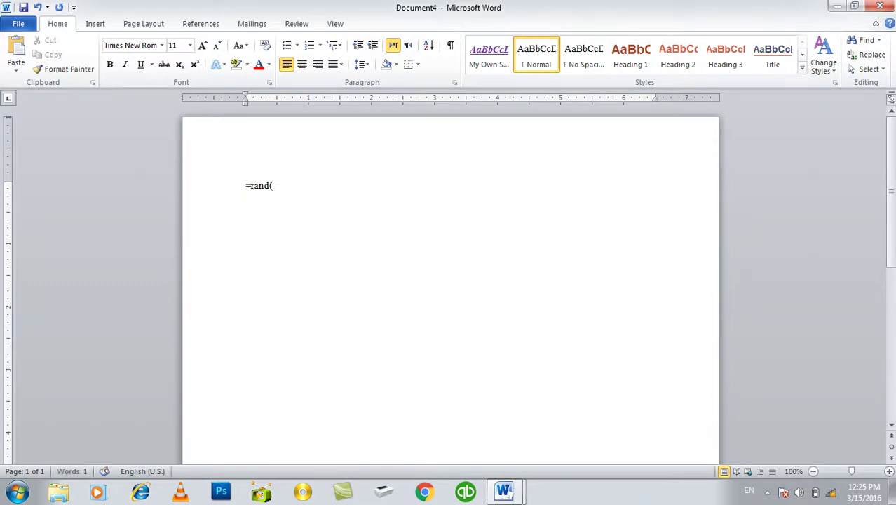
key("Return")
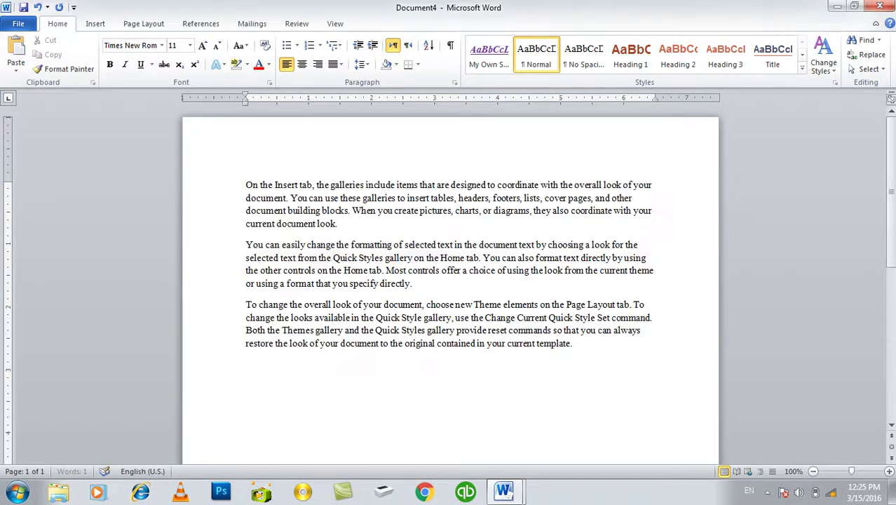
key("ctrl+a")
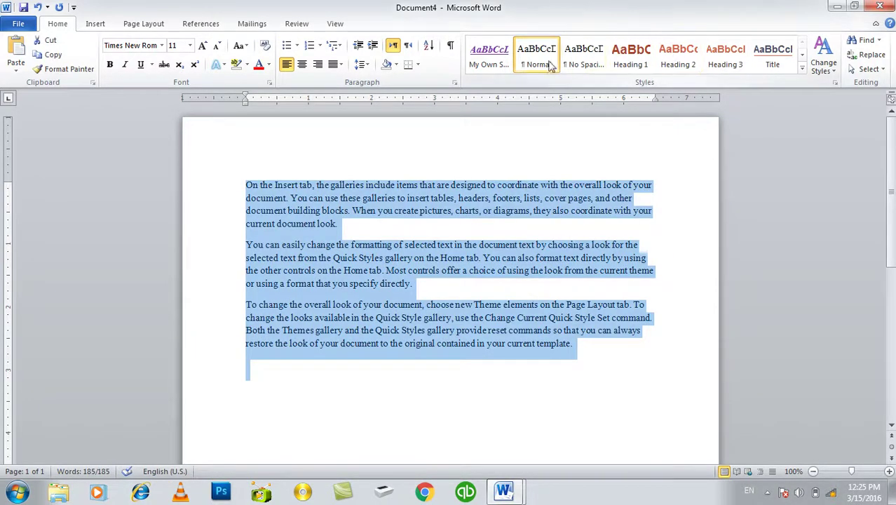
left_click(500, 57)
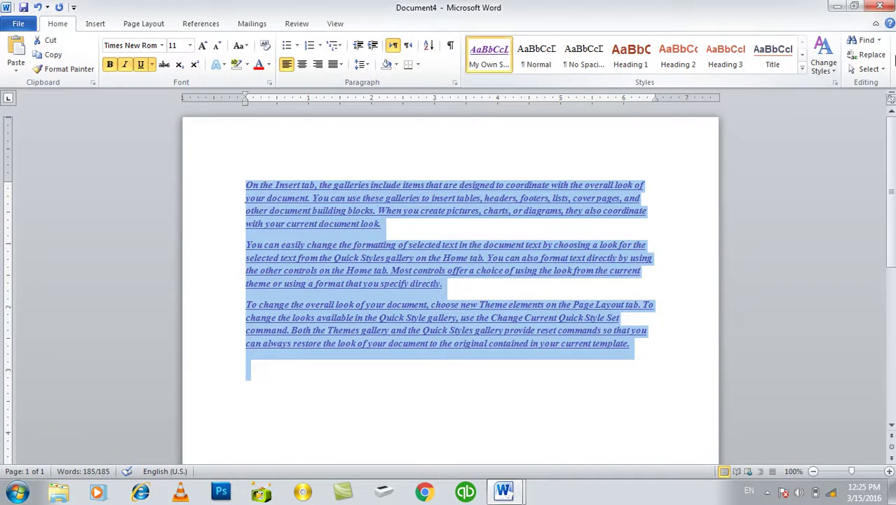
Apply the Apex theme fonts (Book Antiqua), set them as default, and start a new document.
left_click(824, 62)
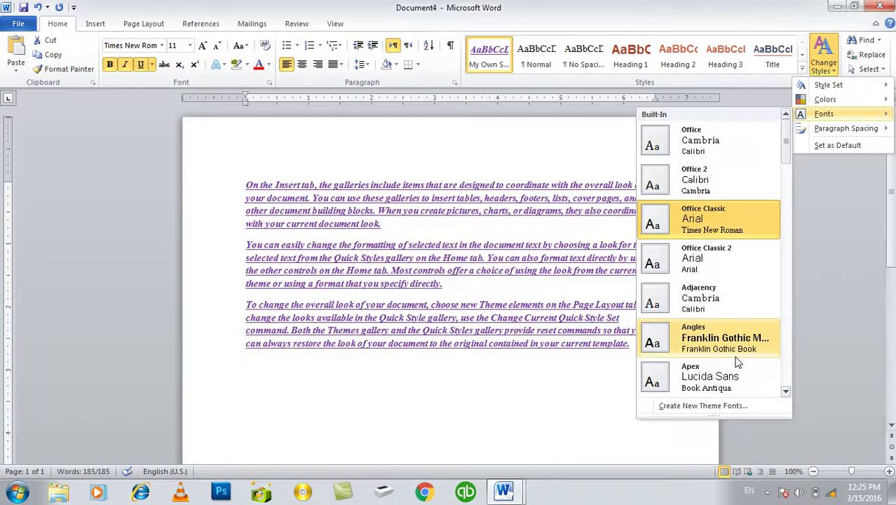
left_click(738, 366)
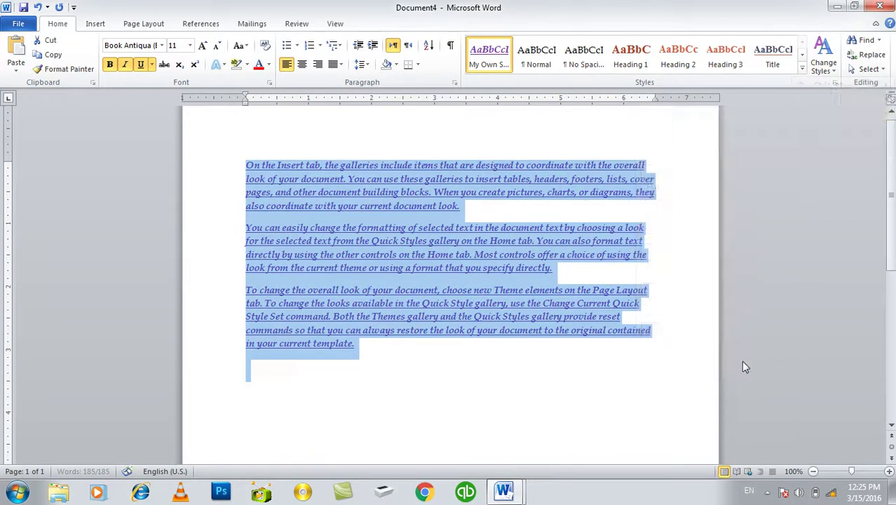
left_click(824, 62)
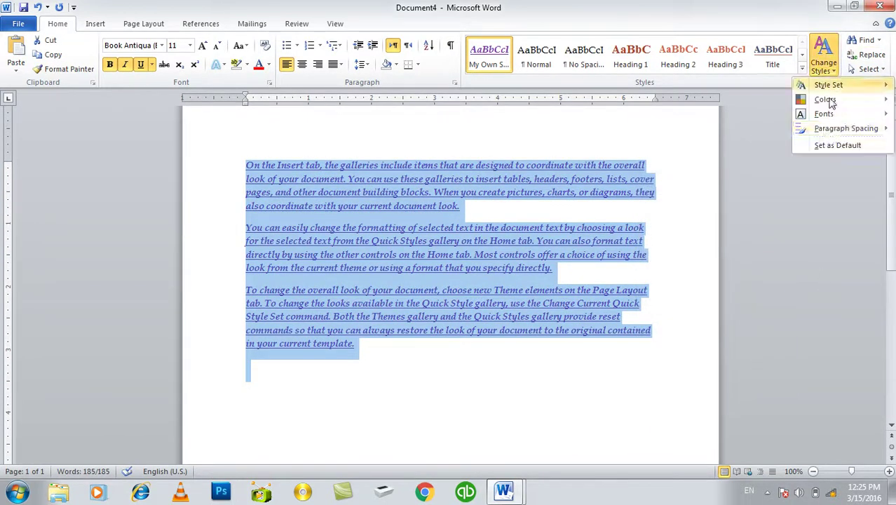
left_click(835, 146)
key("ctrl+n")
Generate =rand() sample text, apply the bold italic underlined style, and set it as default.
type("=rand()")
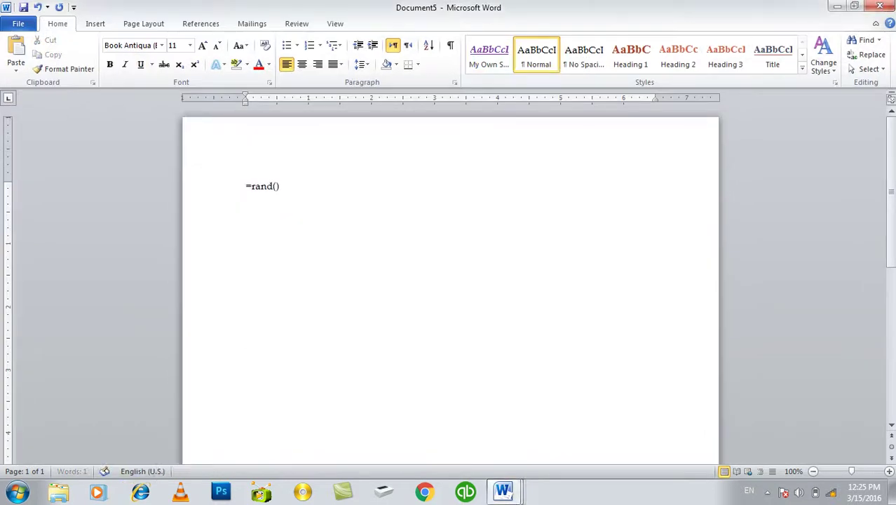
key("Return")
key("ctrl+a")
left_click(475, 54)
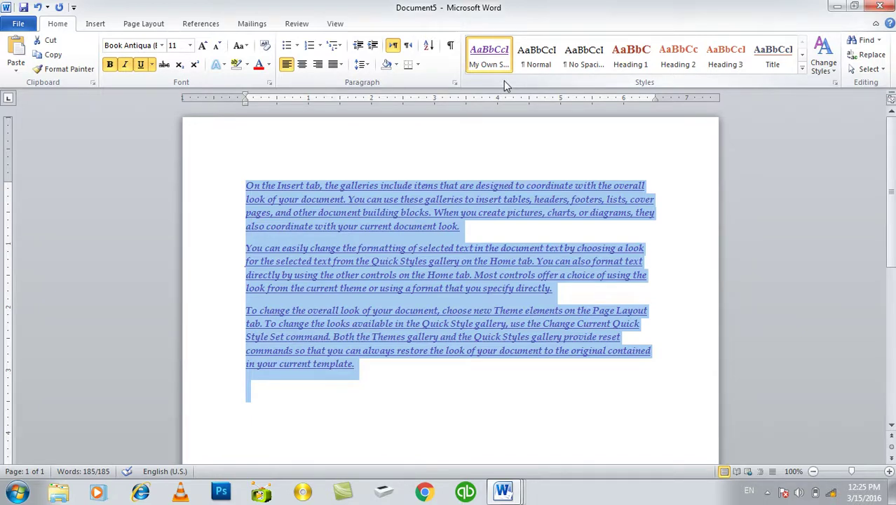
left_click(824, 57)
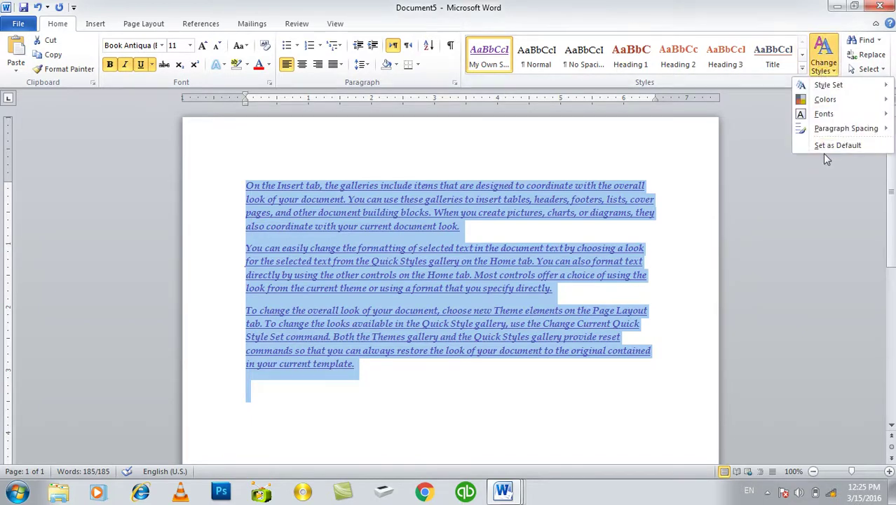
left_click(573, 426)
Close both test documents without saving and fill a new document with =rand() sample paragraphs.
key("alt+F4")
key("Tab")
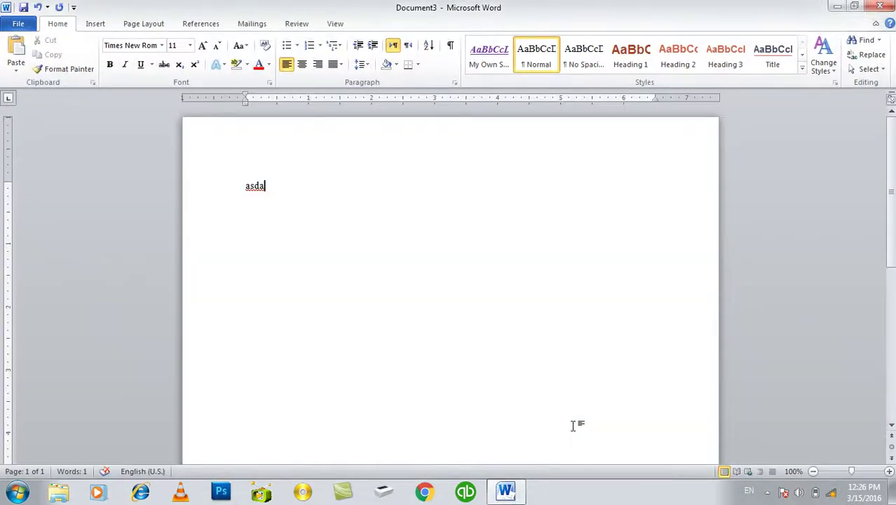
key("alt+F4")
key("Tab")
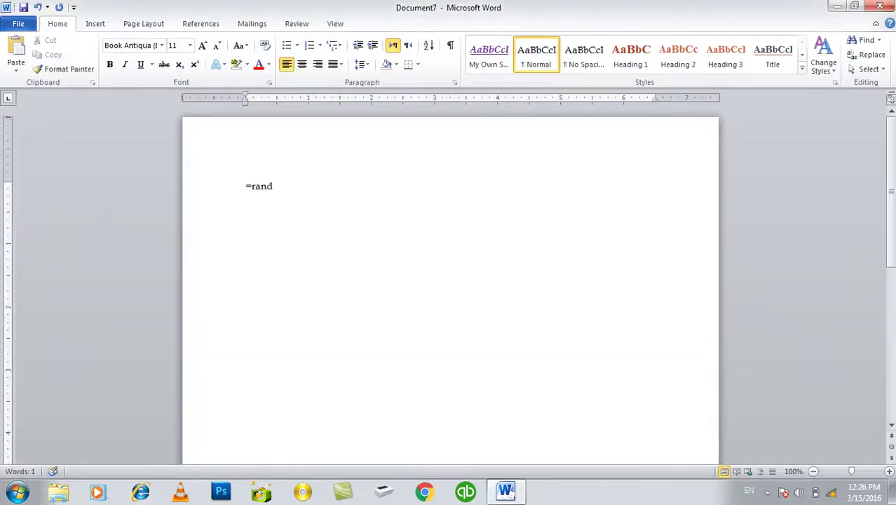
type("()")
key("Return")
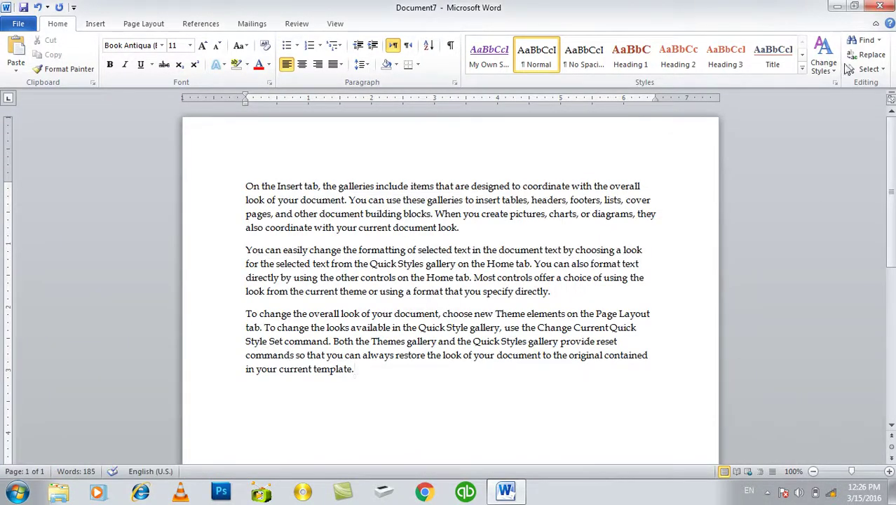
Search the Navigation pane for 'on', then change the search term to 'look'.
left_click(877, 40)
left_click(857, 58)
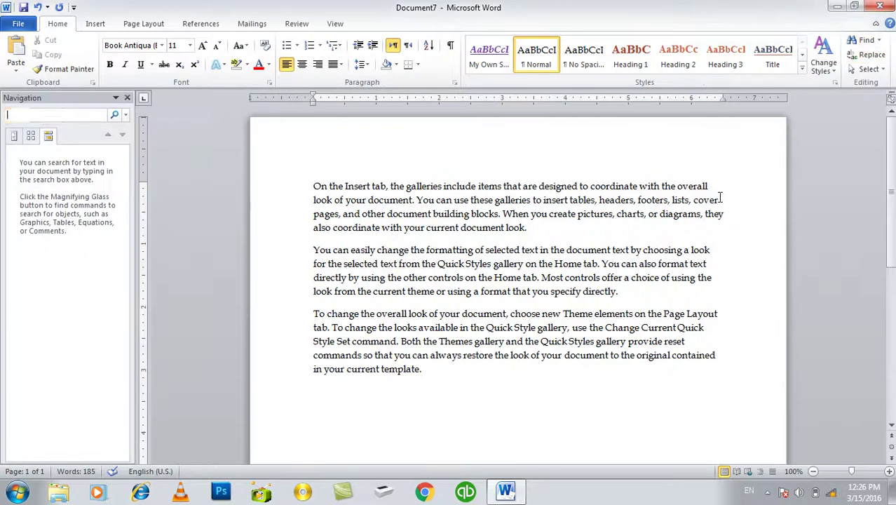
type("on")
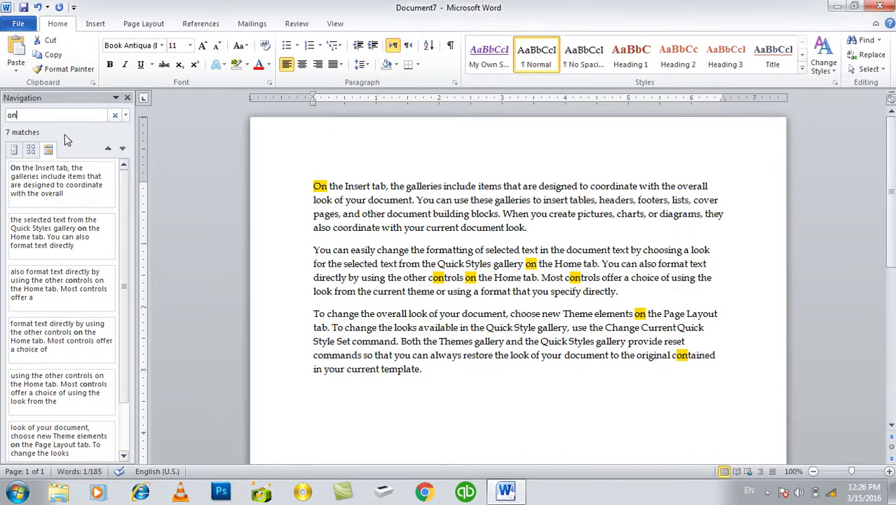
left_click_drag(43, 111, 3, 125)
type("Look")
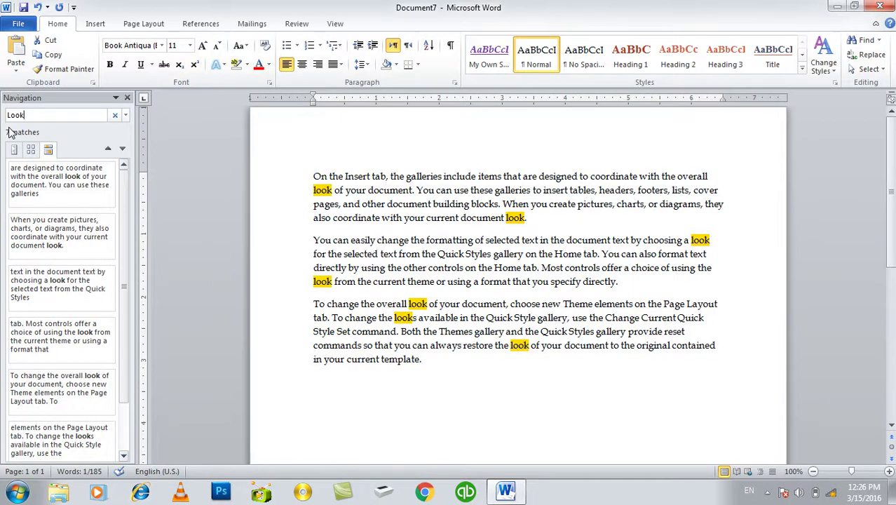
Step forward through six 'look' matches, back through earlier ones, then close the search pane.
left_click(123, 149)
left_click(123, 150)
left_click(122, 150)
left_click(122, 150)
left_click(122, 150)
left_click(122, 150)
left_click(107, 148)
left_click(107, 148)
left_click(107, 148)
left_click(128, 98)
left_click(129, 100)
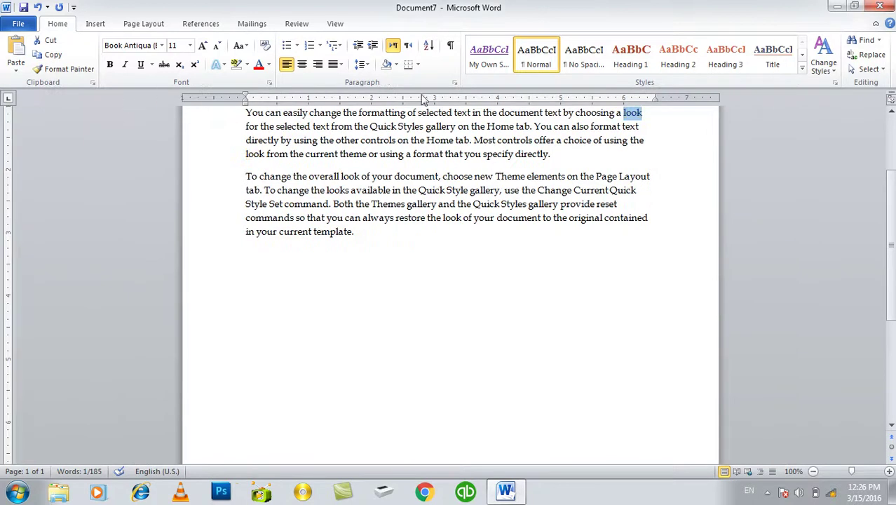
Replace the text with 'What is computer and what for we use?' and paste multiple copies.
left_click(880, 42)
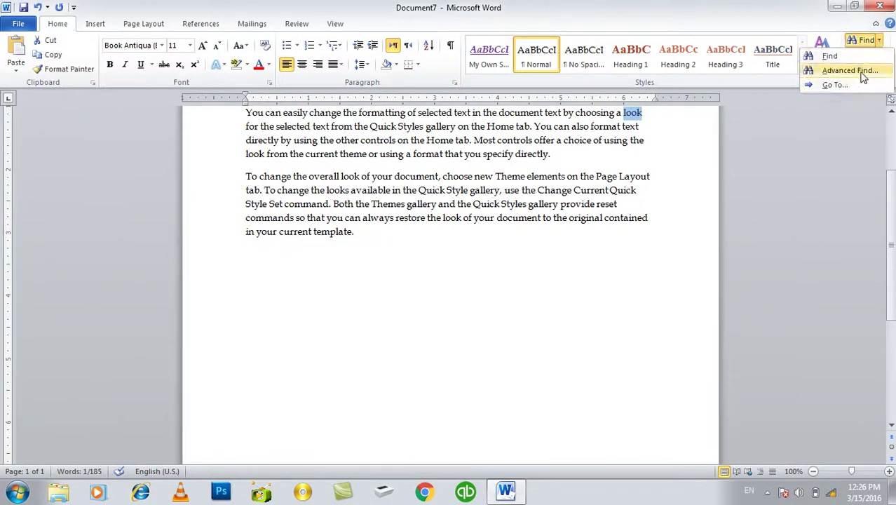
left_click(862, 72)
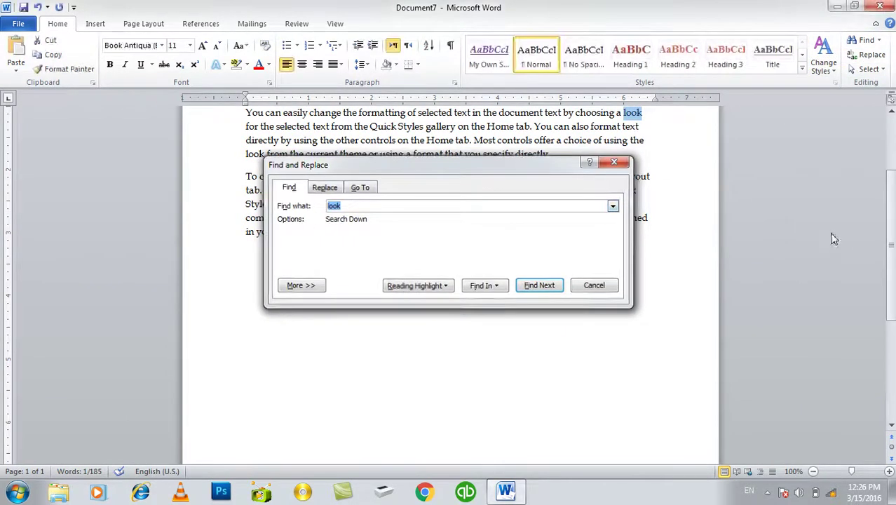
key("Escape")
scroll(569, 280, "up", 2)
key("ctrl+a")
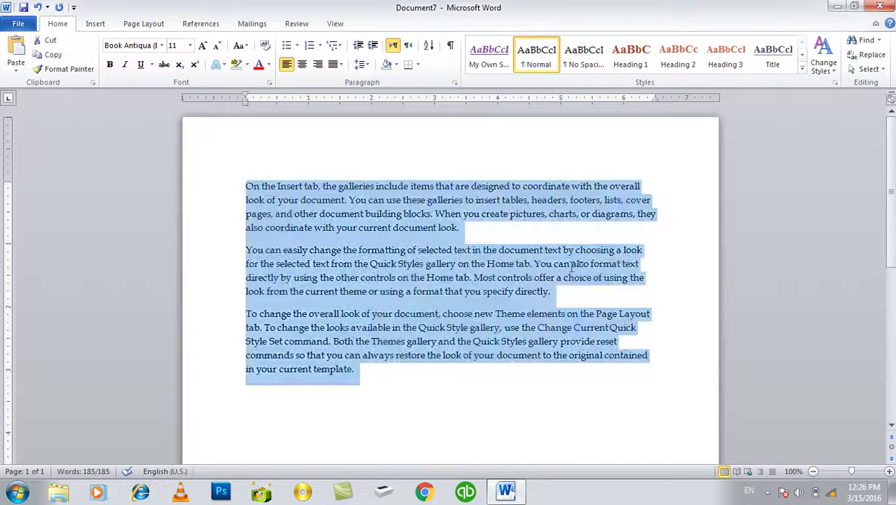
type("What is computer")
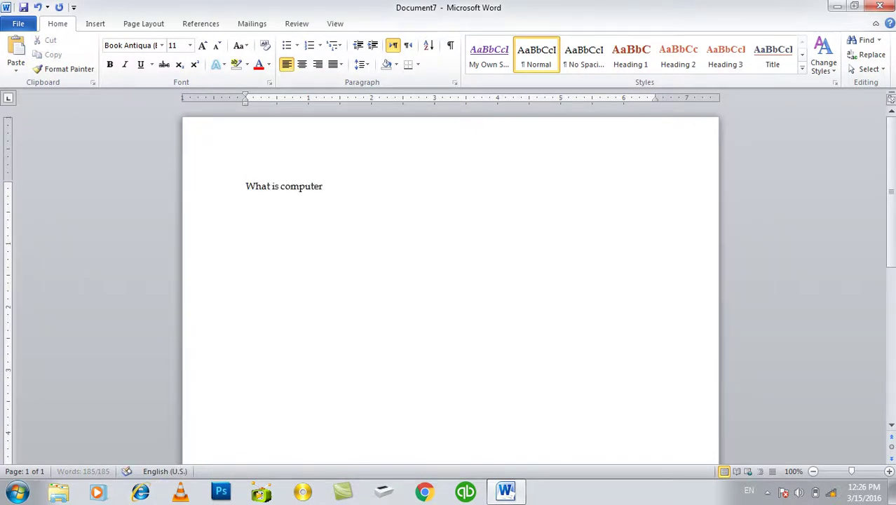
type("se")
key("ctrl+a")
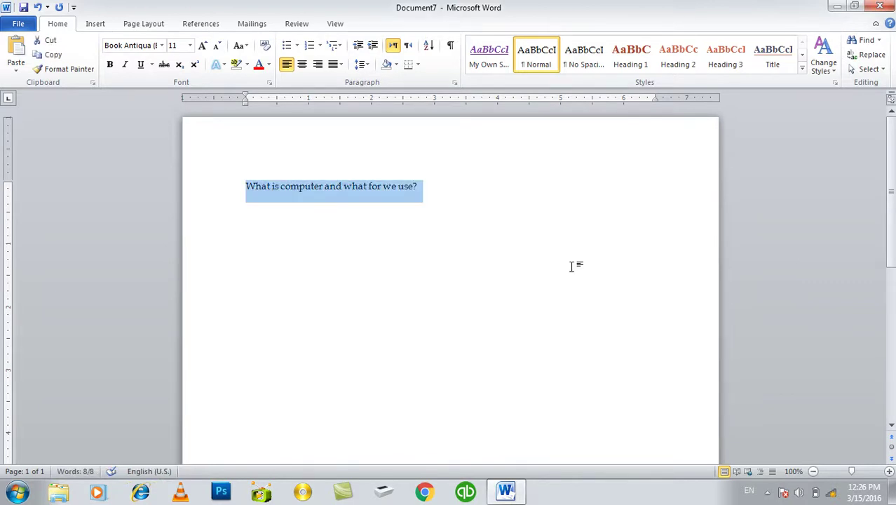
key("ctrl+v")
key("ctrl+v")
key("ctrl+v")
key("ctrl+v")
key("ctrl+v")
key("ctrl+v")
key("ctrl+v")
key("ctrl+v")
key("ctrl+v")
key("ctrl+v")
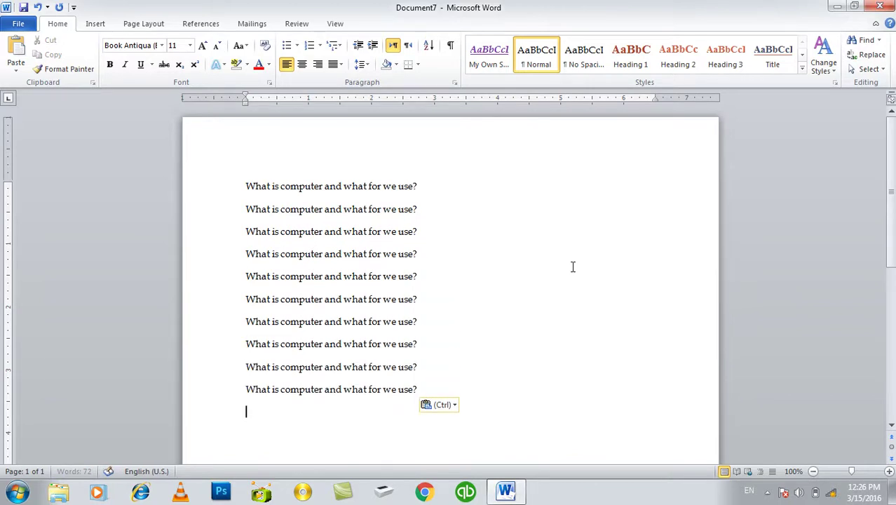
key("ctrl+v")
key("ctrl+v")
key("ctrl+v")
left_click(461, 132)
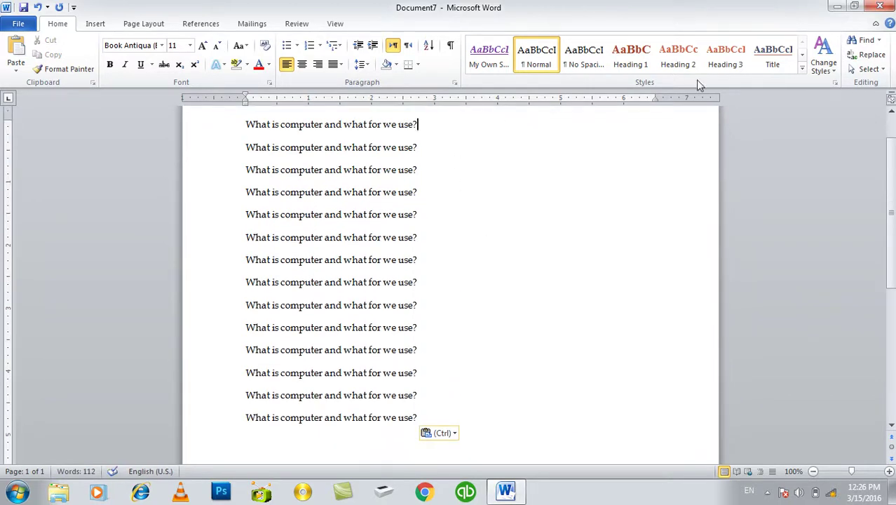
Search for 'what' in the Advanced Find dialog and step through the first matches.
left_click(878, 40)
left_click(864, 69)
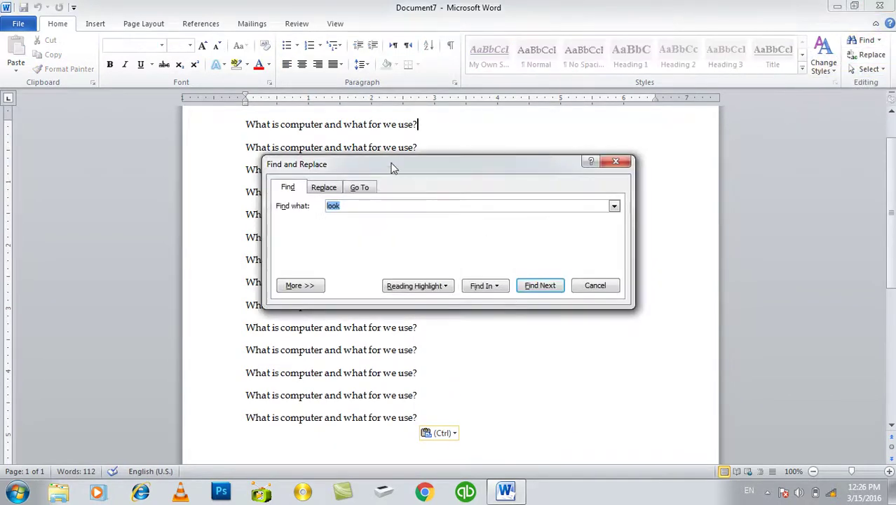
left_click_drag(392, 176, 641, 211)
type("wh")
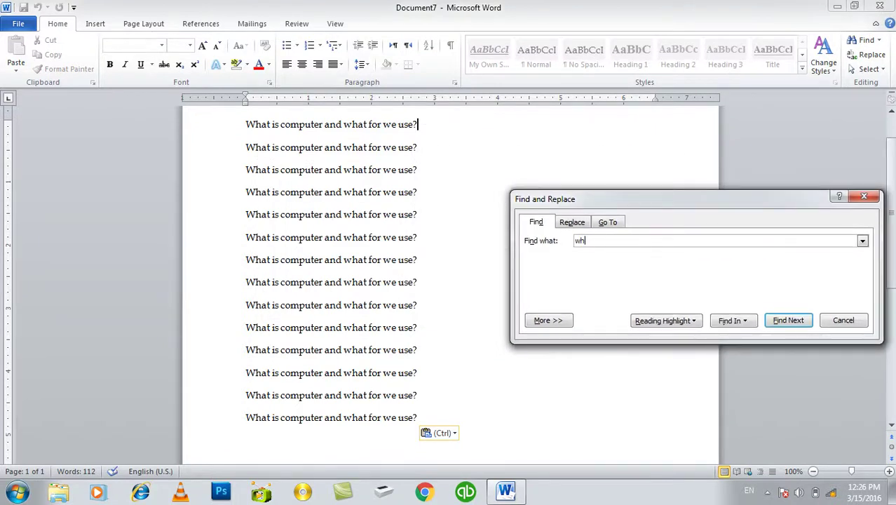
left_click(788, 321)
left_click(795, 321)
double_click(795, 321)
double_click(795, 321)
double_click(795, 321)
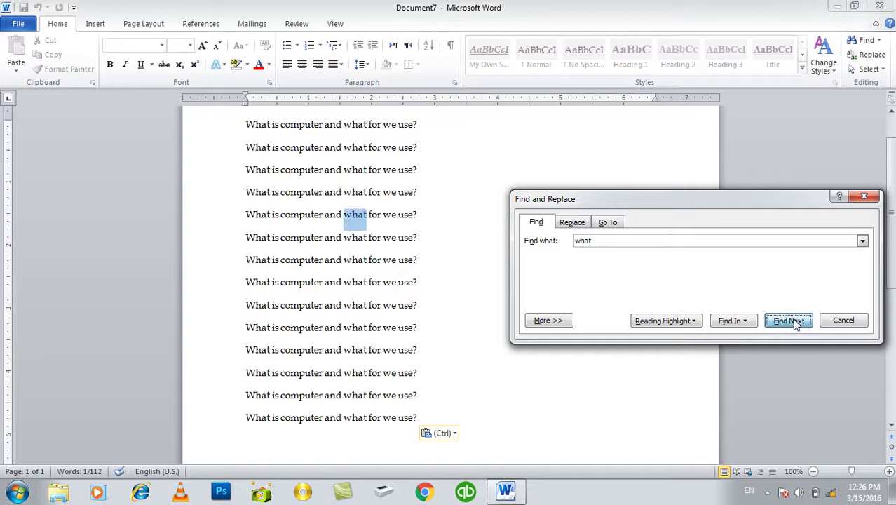
left_click(795, 321)
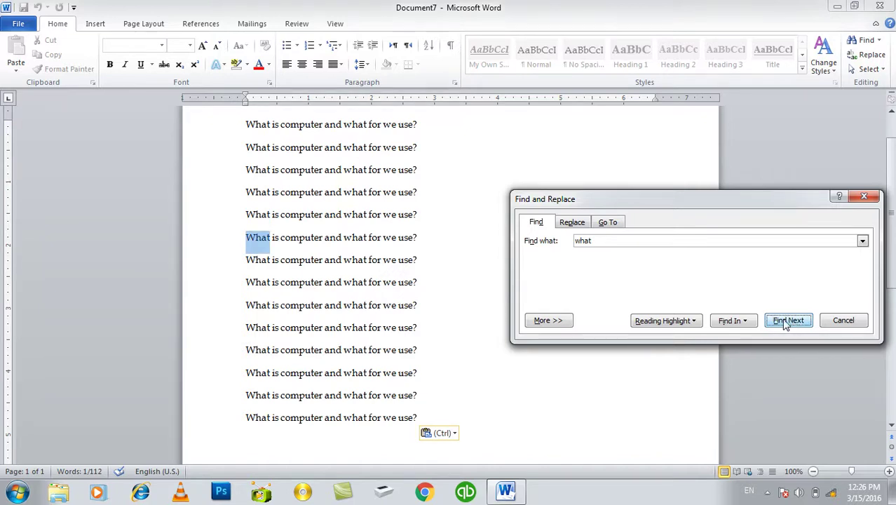
Keep finding the next 'what' until Word reports the search is finished, then dismiss the message.
left_click(734, 324)
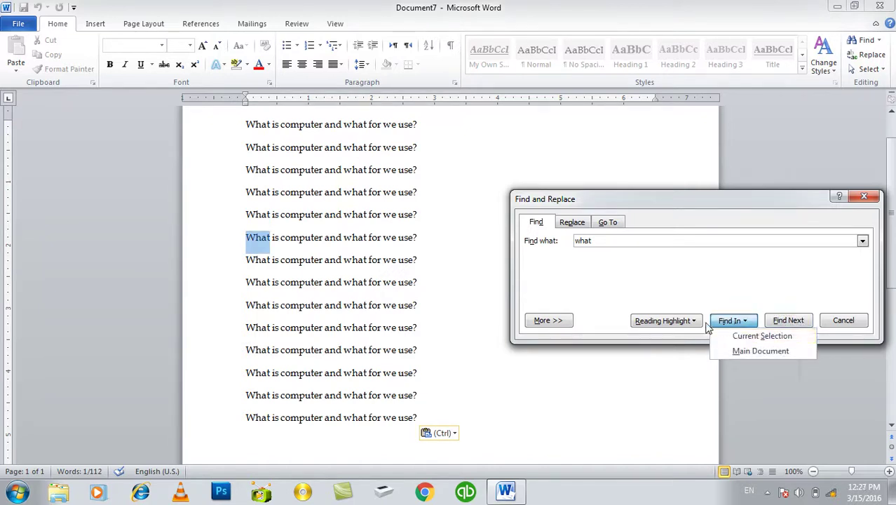
left_click(679, 324)
left_click(743, 281)
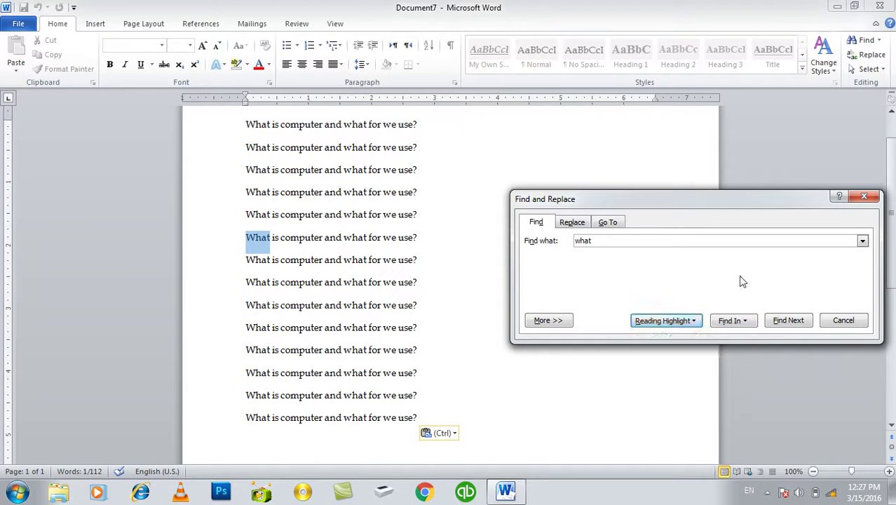
left_click(783, 324)
left_click(784, 324)
left_click(784, 324)
double_click(785, 324)
double_click(784, 324)
double_click(784, 324)
left_click(784, 324)
double_click(784, 324)
left_click(784, 324)
double_click(784, 324)
double_click(784, 324)
left_click(784, 324)
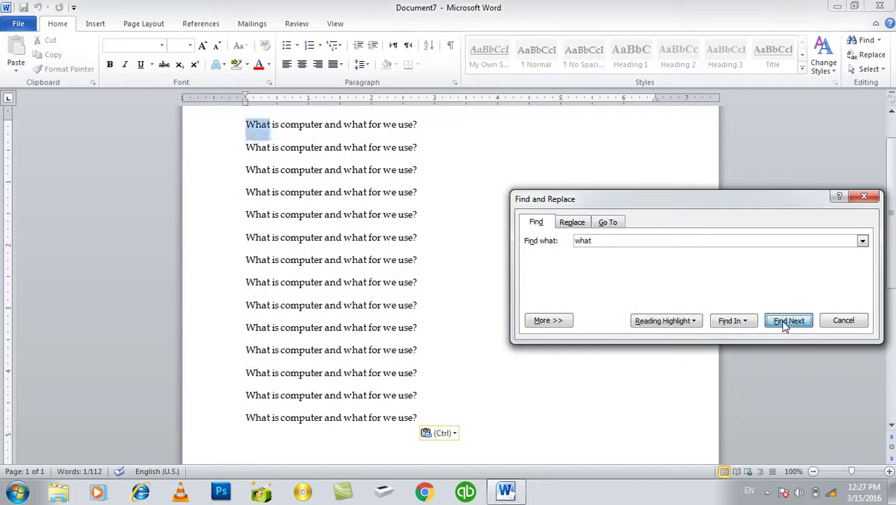
left_click(784, 324)
left_click(784, 324)
left_click(430, 279)
Highlight all 'what' matches, clear the highlighting, then select every 'what' in the main document.
left_click(646, 322)
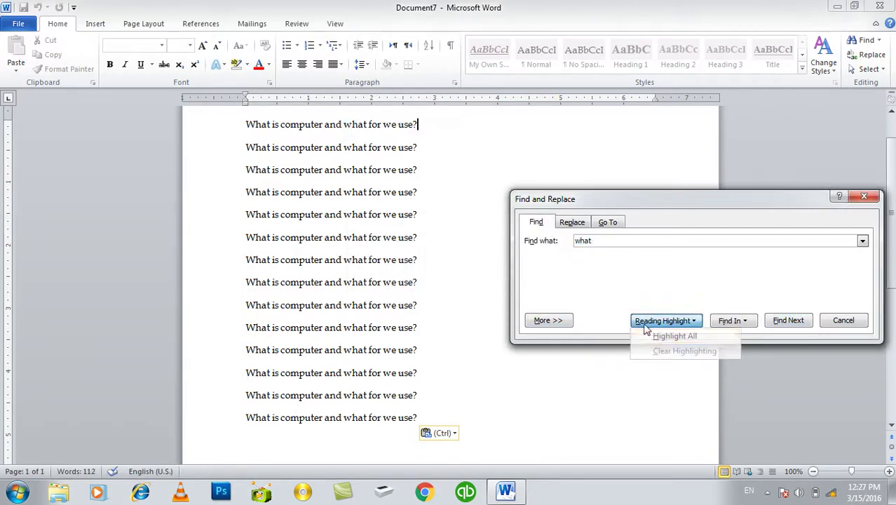
left_click(654, 337)
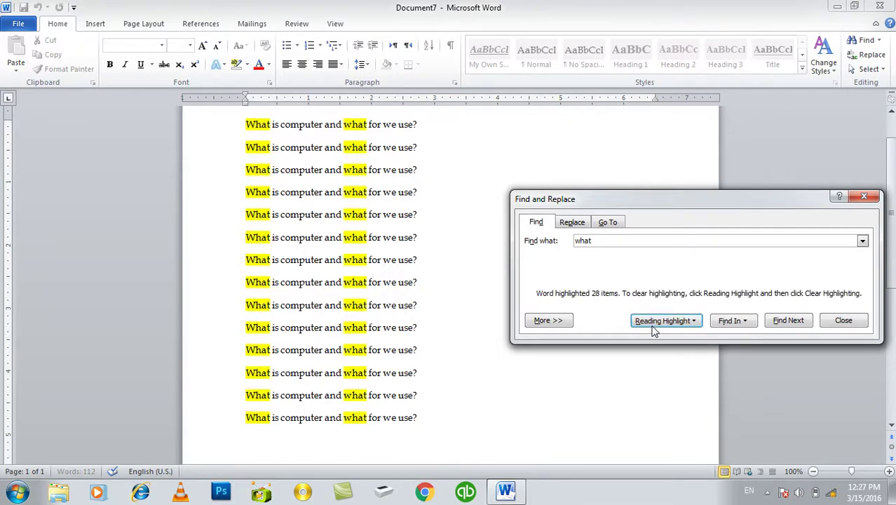
left_click(653, 326)
left_click(663, 352)
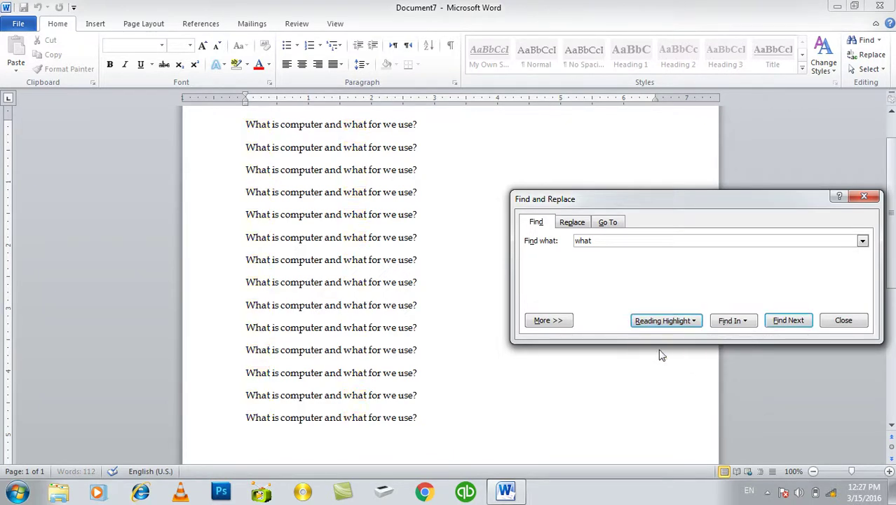
left_click(777, 321)
left_click(776, 320)
left_click(732, 322)
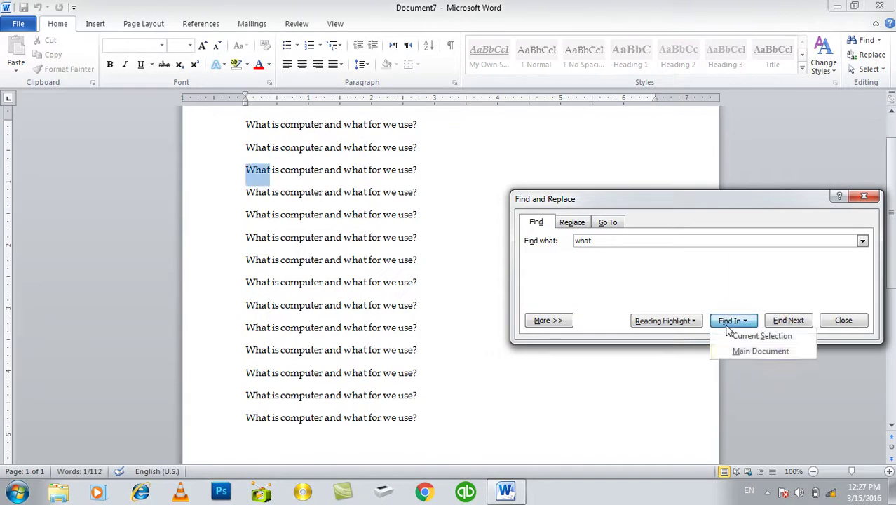
left_click(749, 352)
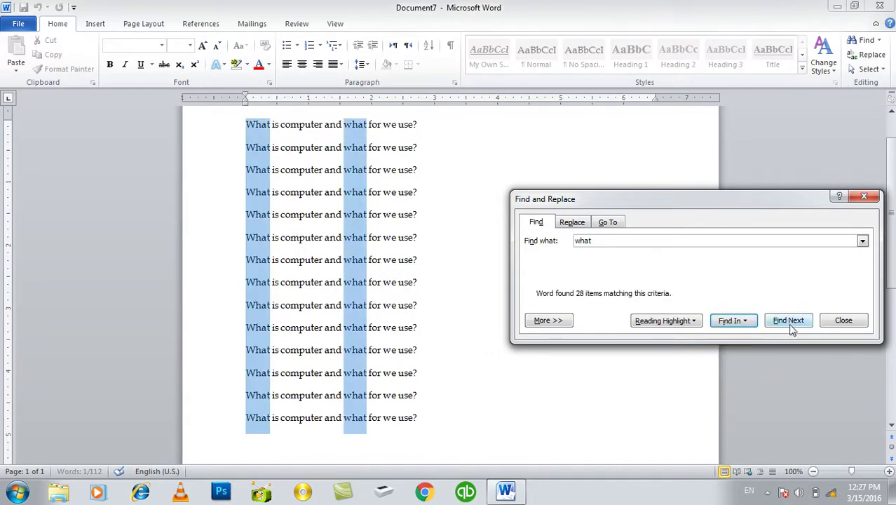
left_click(865, 327)
With six lines selected, find 'what' in Current Selection, then Main Document, and show More options.
key("ctrl+v")
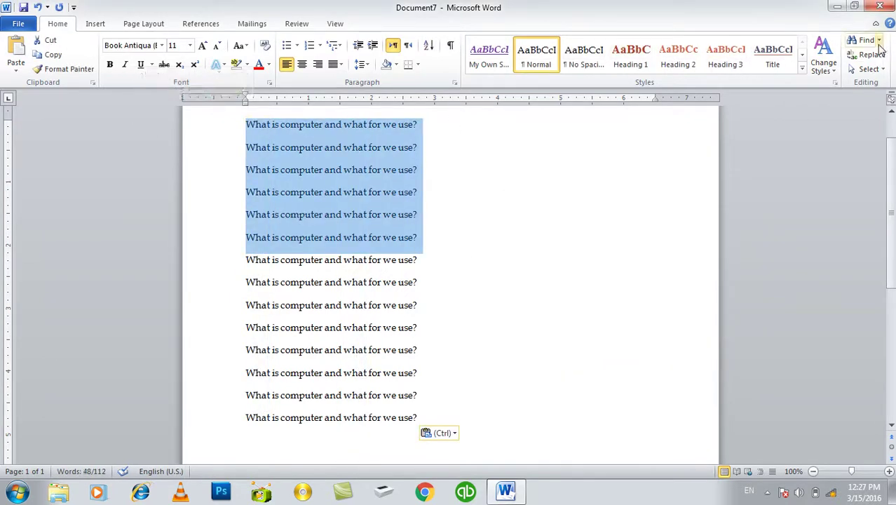
left_click(879, 40)
left_click(882, 71)
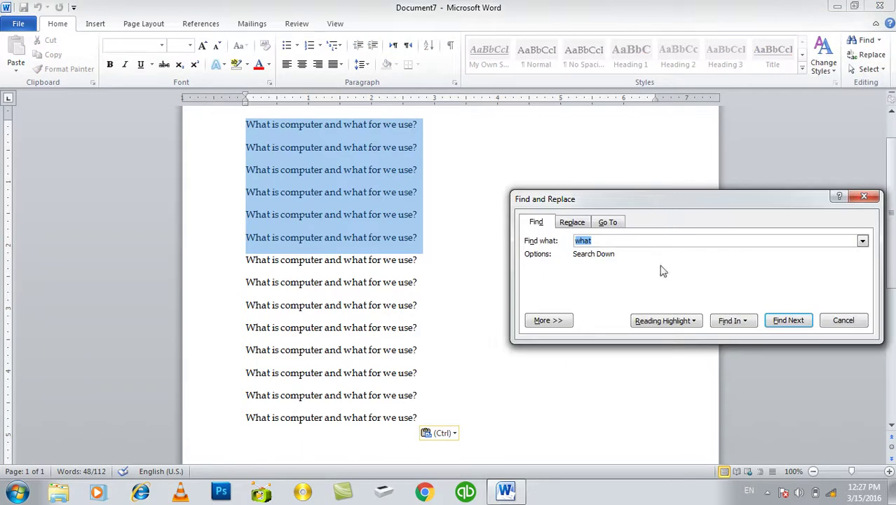
left_click(740, 322)
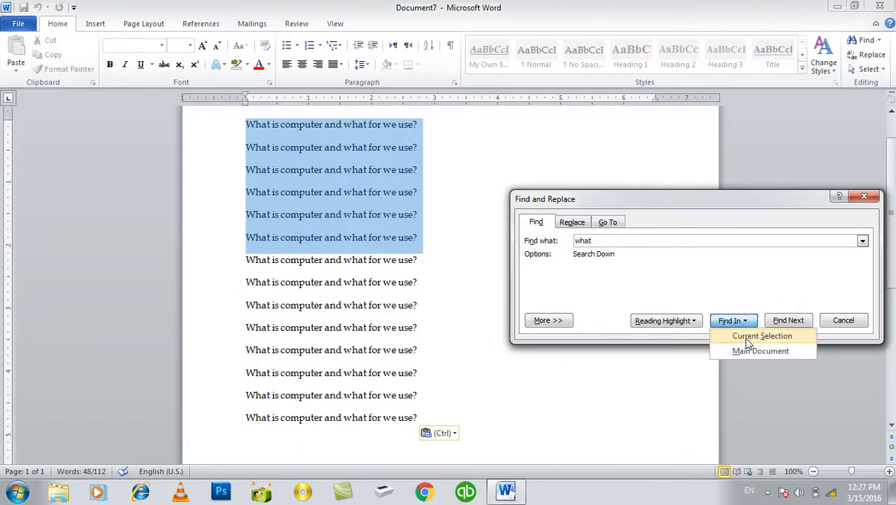
left_click(748, 338)
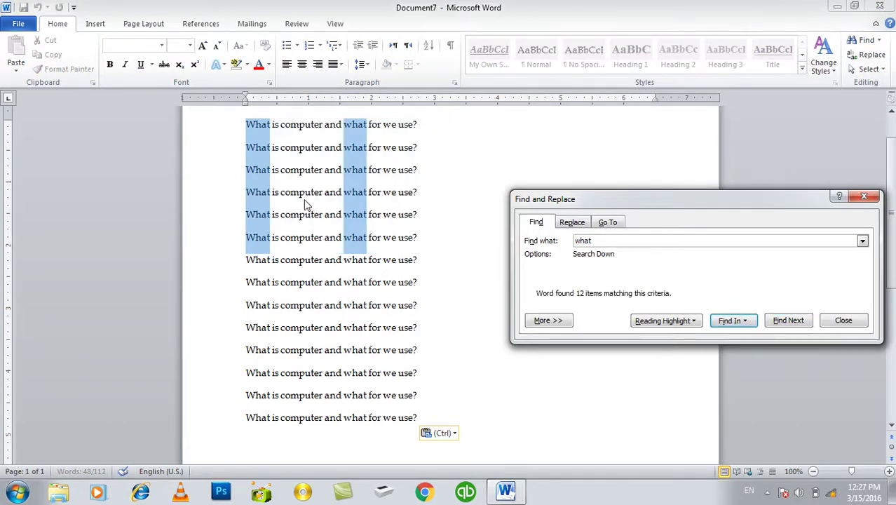
left_click(736, 322)
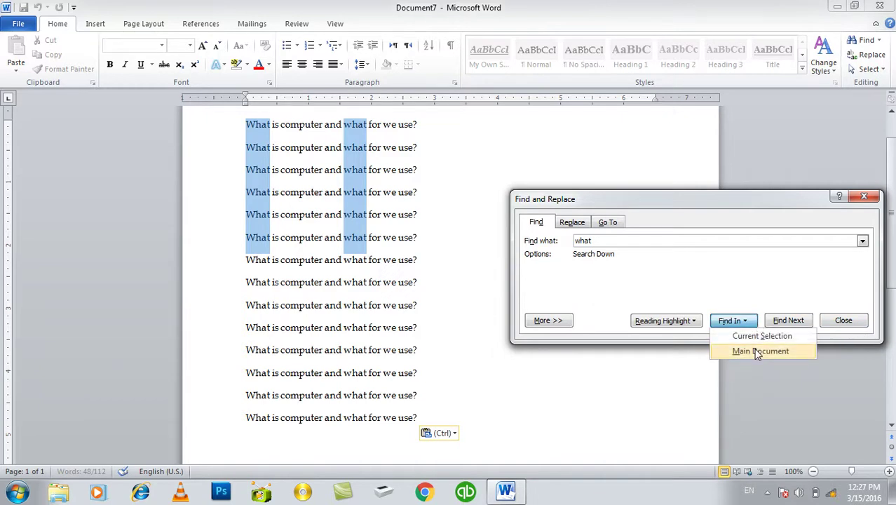
left_click(754, 347)
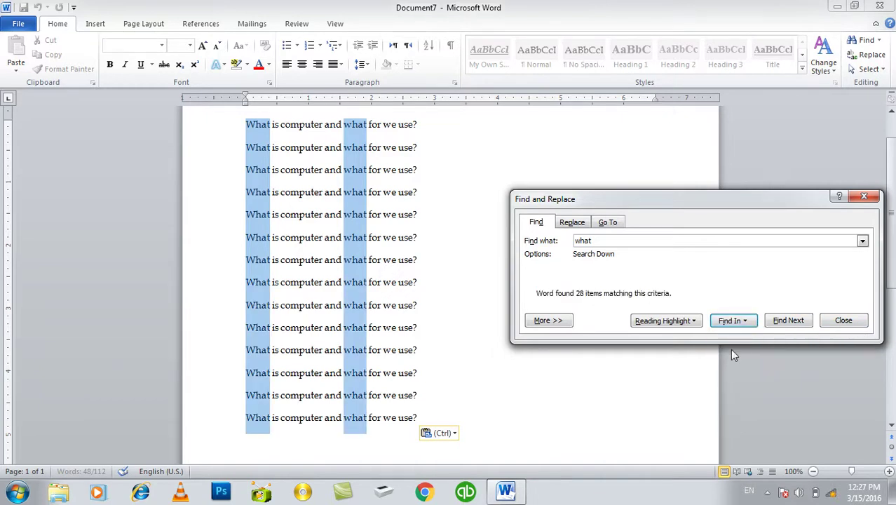
left_click(549, 322)
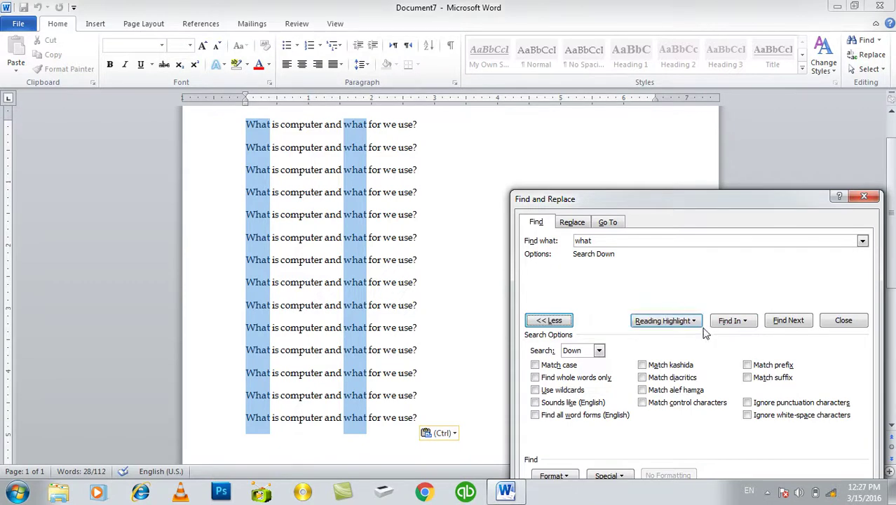
Step forward through ten successive 'what' matches with Find Next.
left_click(729, 323)
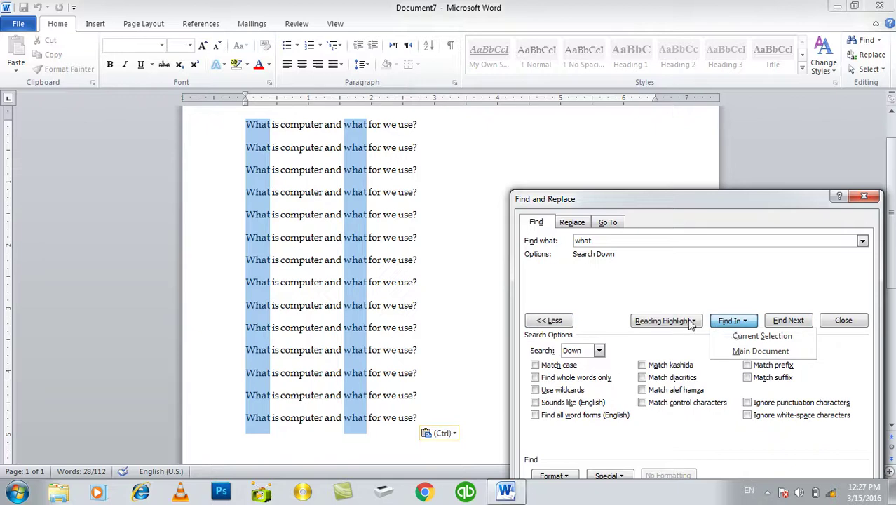
left_click(690, 323)
left_click(703, 323)
left_click(796, 322)
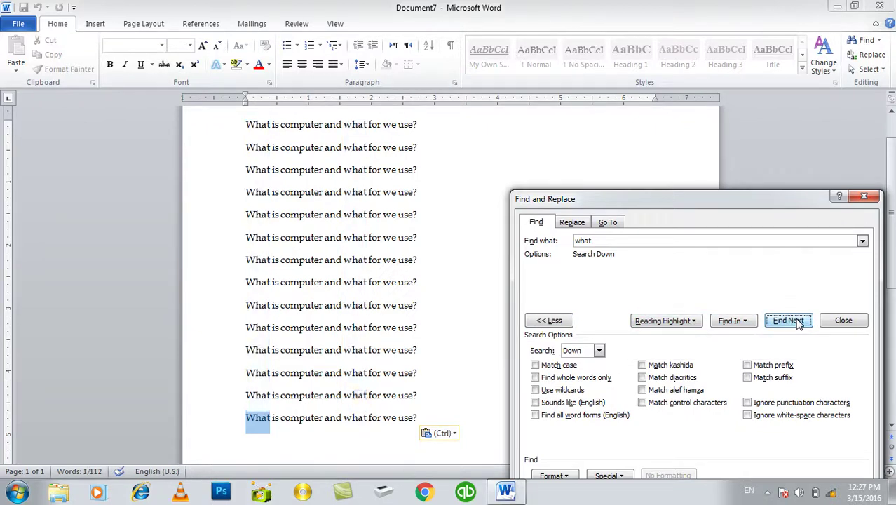
left_click(796, 323)
left_click(796, 323)
left_click(796, 322)
left_click(796, 322)
left_click(796, 322)
left_click(796, 323)
left_click(789, 321)
left_click(789, 320)
left_click(789, 320)
left_click(789, 320)
left_click(789, 320)
left_click(789, 320)
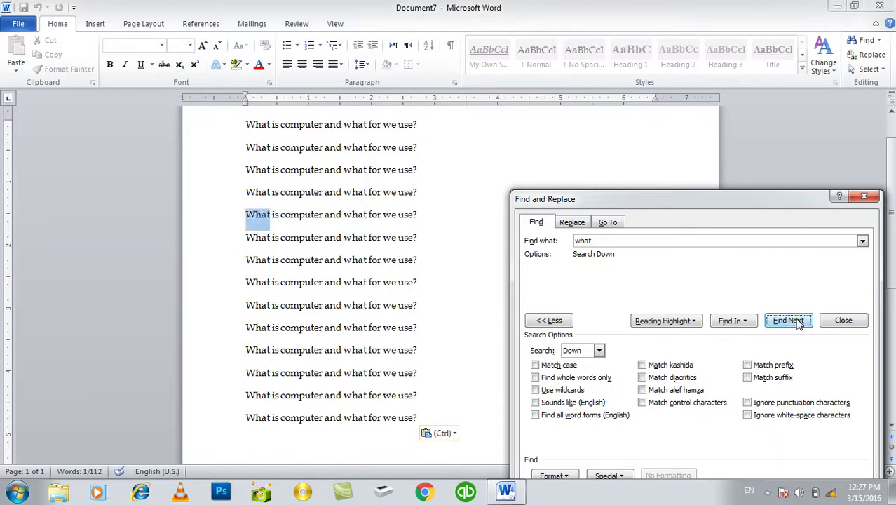
left_click(789, 320)
Set the search direction to Up, find back to the first line's 'What', then close the dialog.
left_click(582, 351)
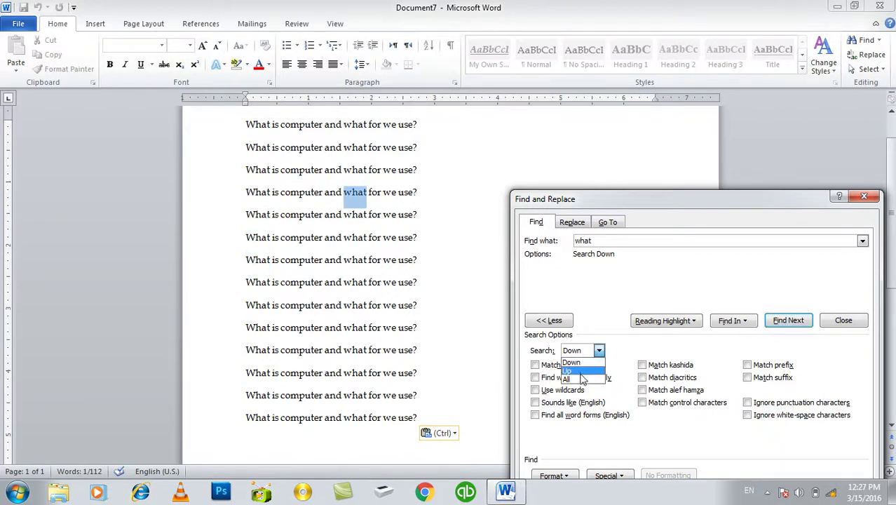
left_click(581, 371)
left_click(789, 323)
left_click(789, 323)
left_click(789, 323)
left_click(789, 323)
left_click(600, 350)
left_click(582, 372)
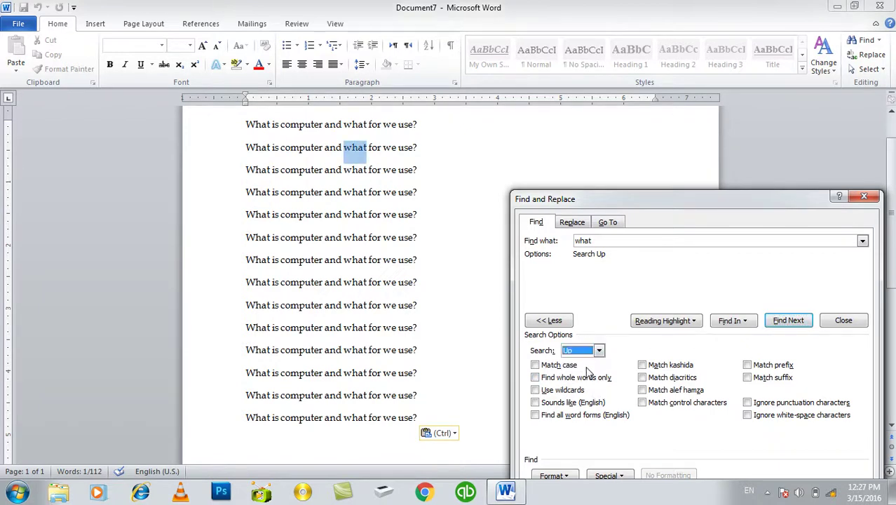
left_click(789, 321)
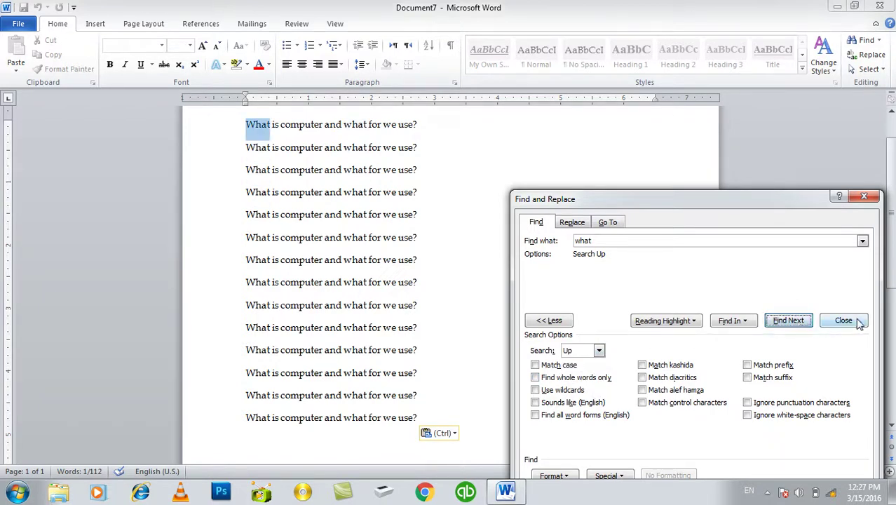
left_click(843, 320)
left_click(458, 328)
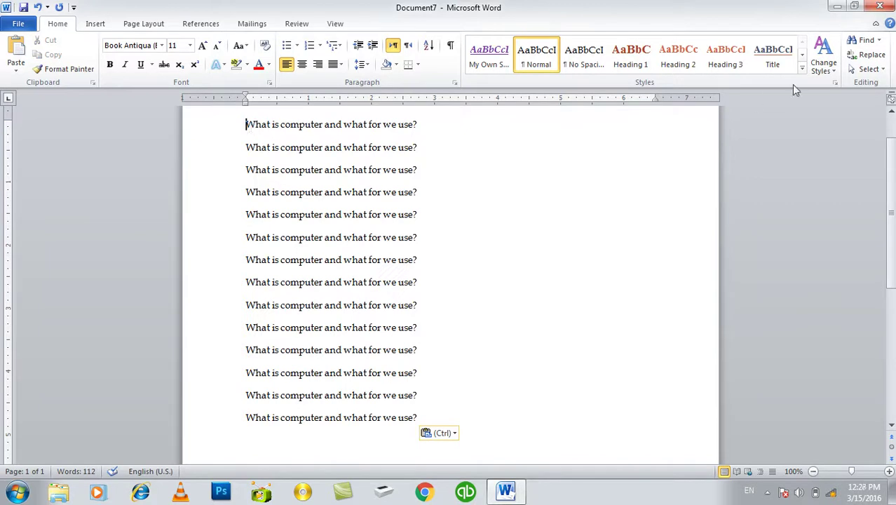
In Advanced Find, set the search direction to Down and step through occurrences of 'what'.
left_click(879, 40)
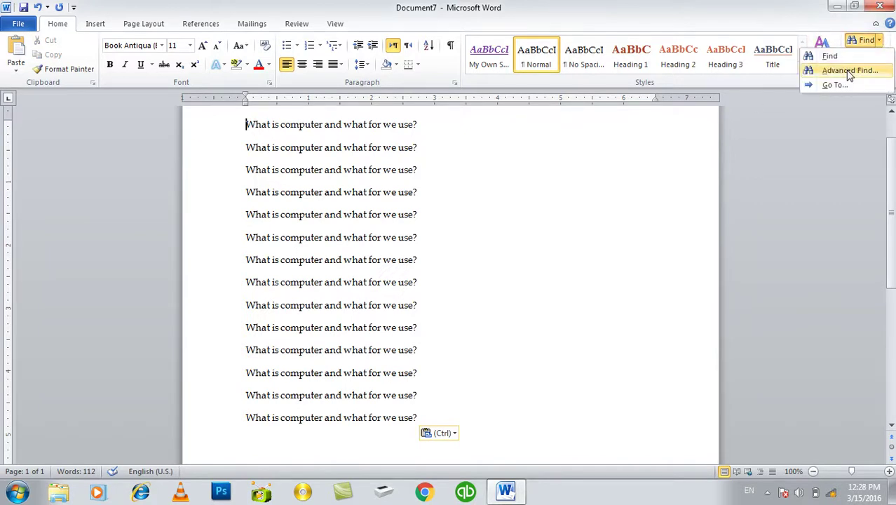
left_click(849, 71)
left_click(586, 329)
left_click(573, 342)
double_click(789, 300)
double_click(789, 299)
double_click(789, 299)
double_click(789, 299)
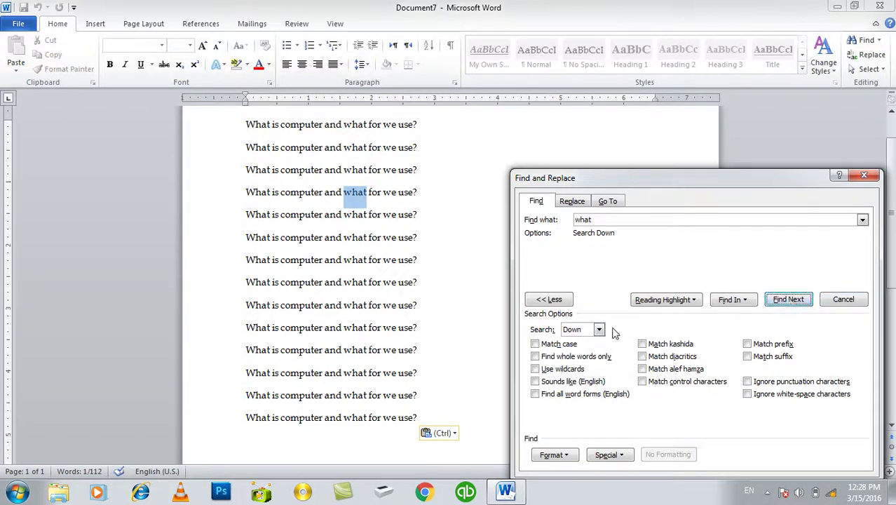
Switch the search direction to All and keep finding the next 'what'.
left_click(599, 329)
left_click(569, 358)
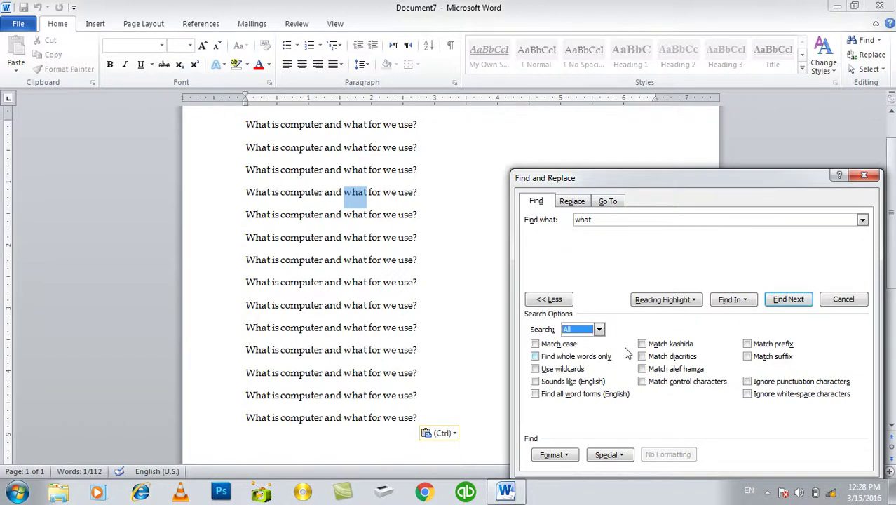
double_click(791, 301)
triple_click(791, 300)
double_click(792, 302)
double_click(793, 303)
triple_click(792, 303)
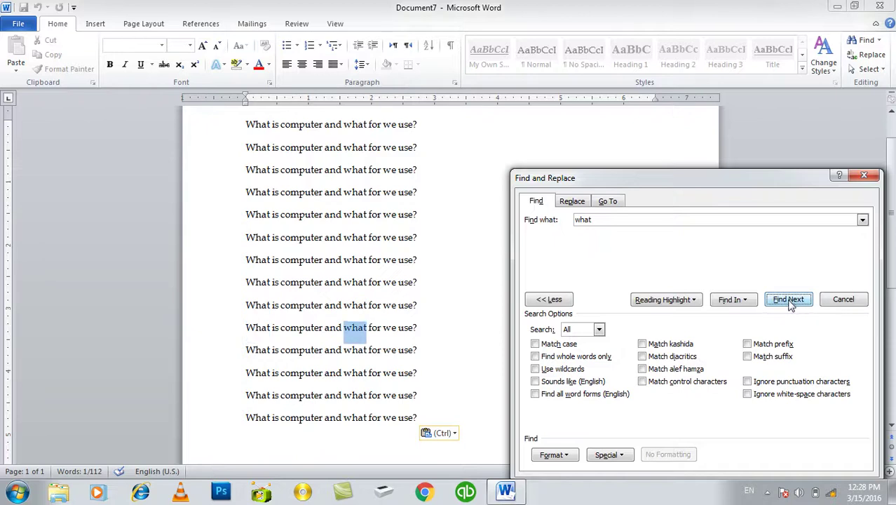
left_click(792, 301)
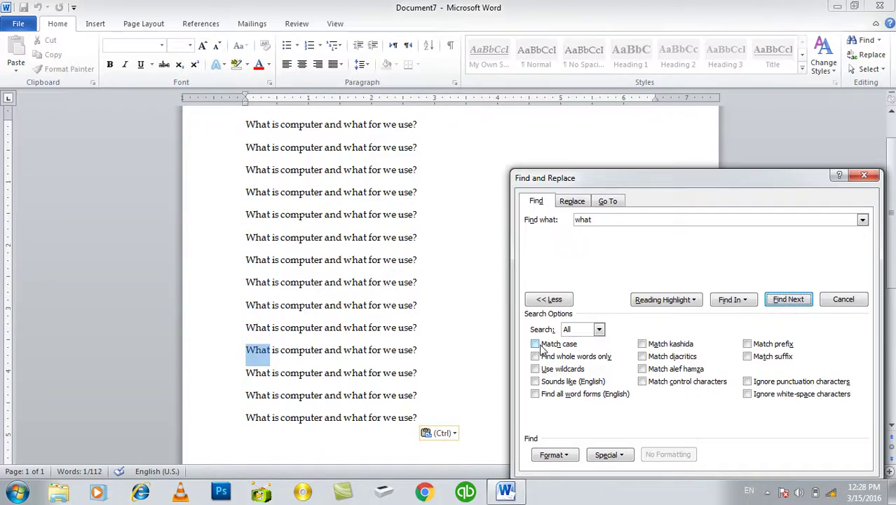
left_click(805, 301)
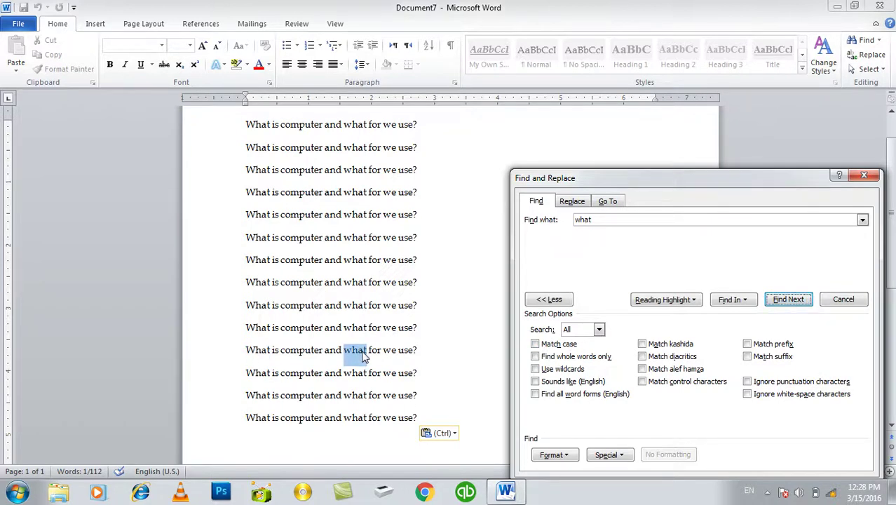
Turn on Match case and find the lowercase 'what' matches until the search finishes.
left_click(577, 221)
left_click_drag(572, 220, 589, 220)
left_click(539, 344)
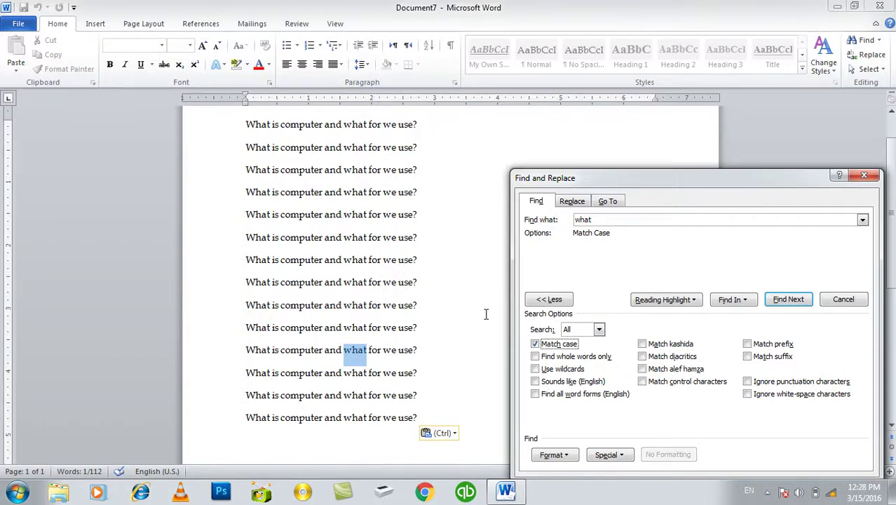
left_click(790, 300)
left_click(791, 300)
left_click(792, 300)
left_click(793, 302)
left_click(794, 302)
left_click(793, 301)
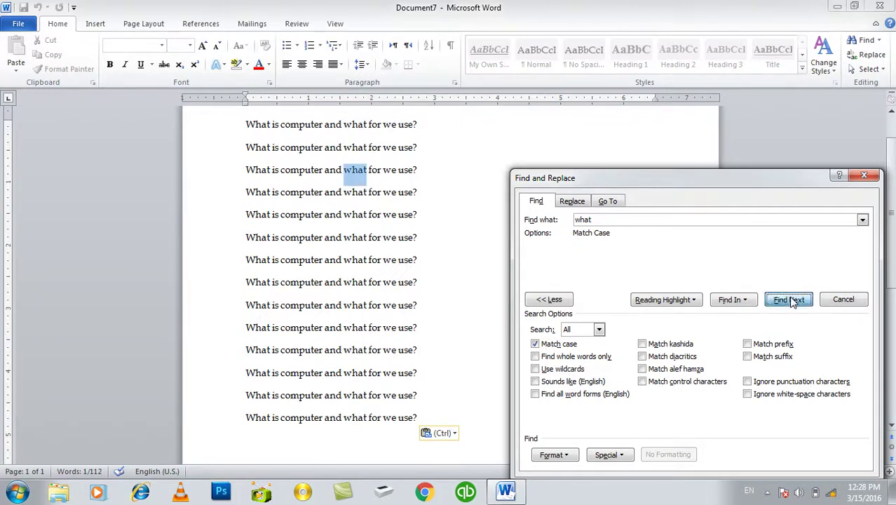
left_click(793, 302)
left_click(423, 279)
left_click(777, 303)
Turn Match case off and search 'what' again, reaching the capitalised 'What'.
left_click(535, 343)
left_click(793, 302)
left_click(796, 301)
left_click(796, 302)
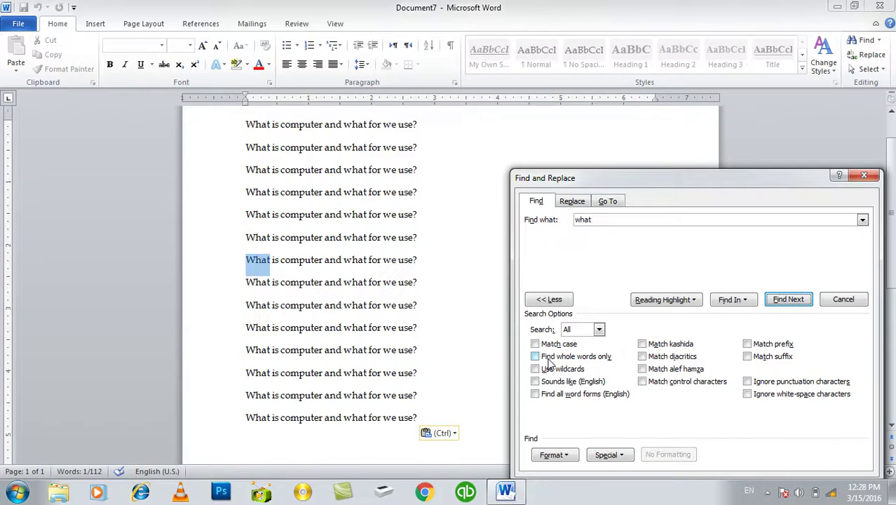
Change the search term to 'Wha' and find its occurrences.
left_click(601, 220)
type("W")
left_click(789, 302)
left_click(790, 304)
left_click(790, 306)
Search 'Wha' with Find whole words only, then switch it off and search again.
left_click(601, 358)
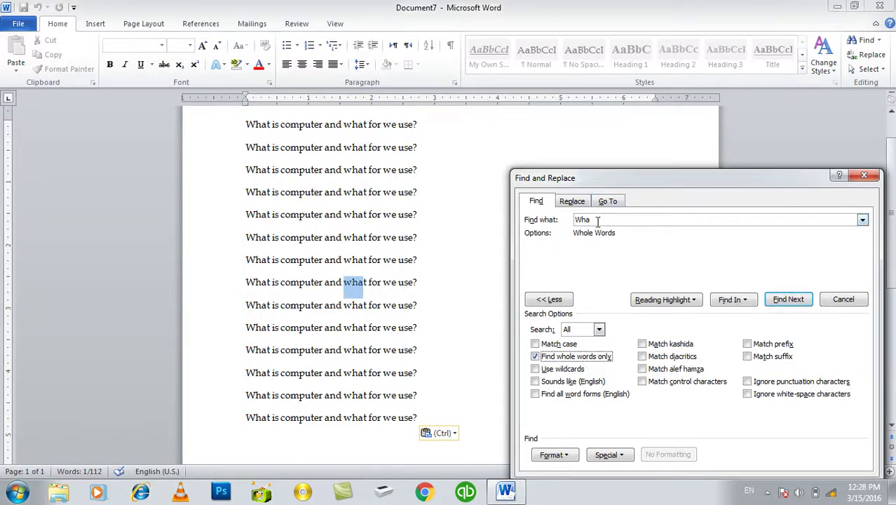
left_click(772, 301)
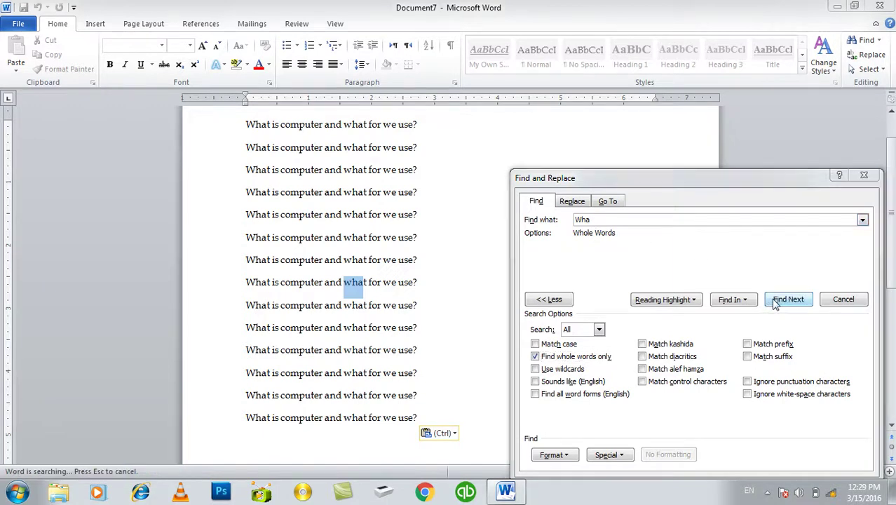
left_click(423, 279)
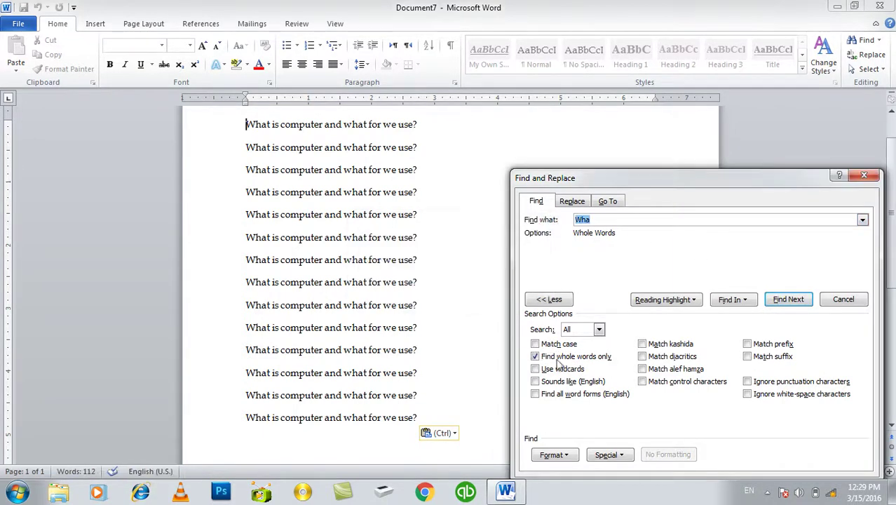
left_click(565, 359)
left_click(792, 299)
left_click(793, 300)
left_click(792, 299)
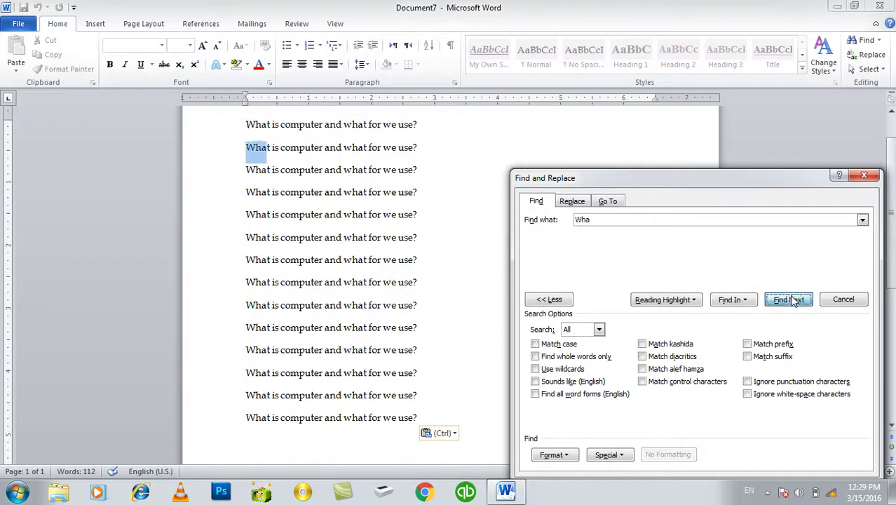
left_click(792, 300)
Turn on Use wildcards and step through matches of the pattern ?W.
left_click(579, 369)
double_click(624, 220)
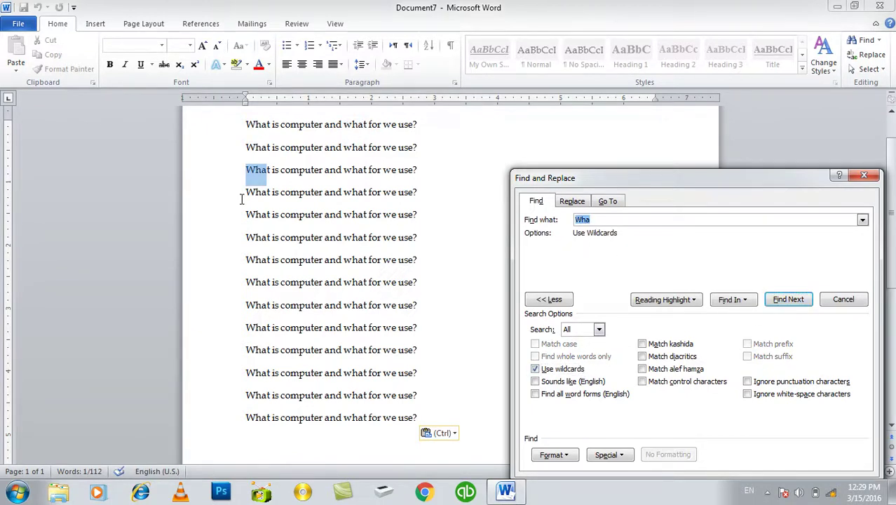
type("?")
left_click(798, 299)
left_click(799, 300)
left_click(801, 301)
left_click(801, 301)
left_click(801, 301)
left_click(800, 301)
left_click(801, 301)
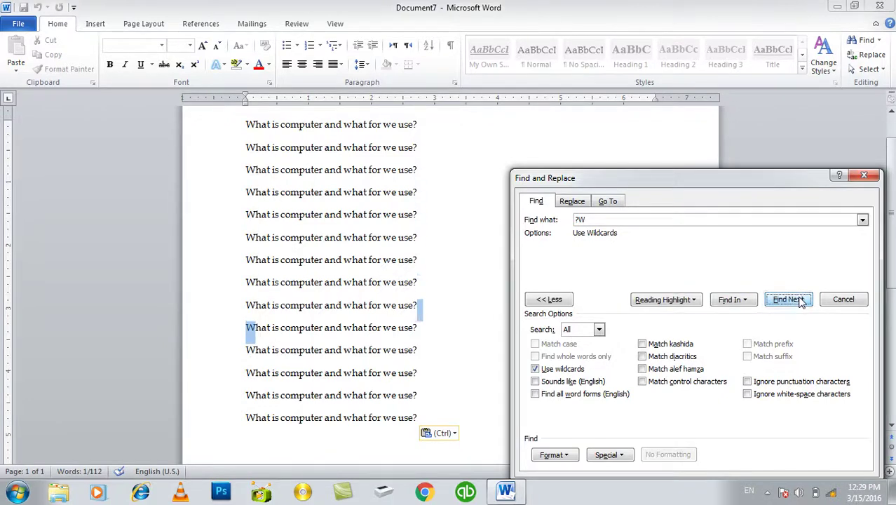
Change the pattern to *W and step through its matches.
left_click(593, 223)
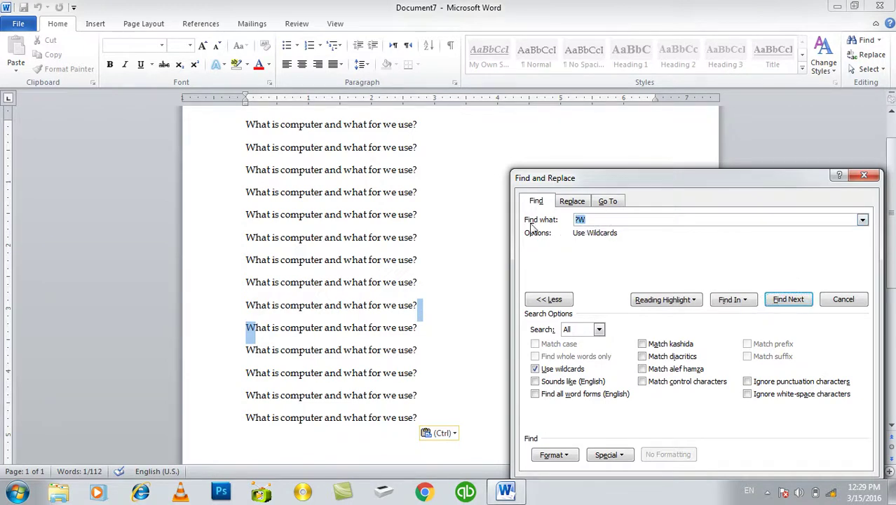
type("*")
left_click(781, 303)
left_click(781, 303)
left_click(780, 303)
left_click(781, 303)
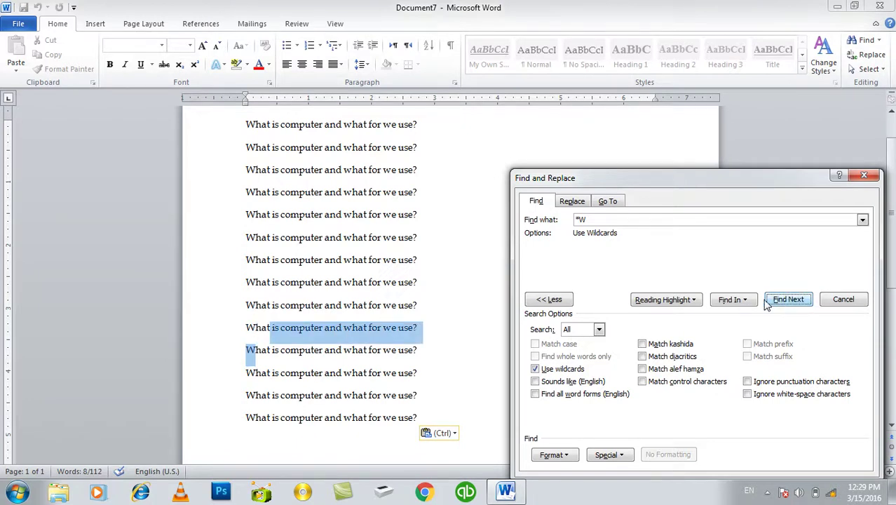
Clear the search box and turn off Use wildcards.
left_click_drag(592, 222, 524, 221)
key("BackSpace")
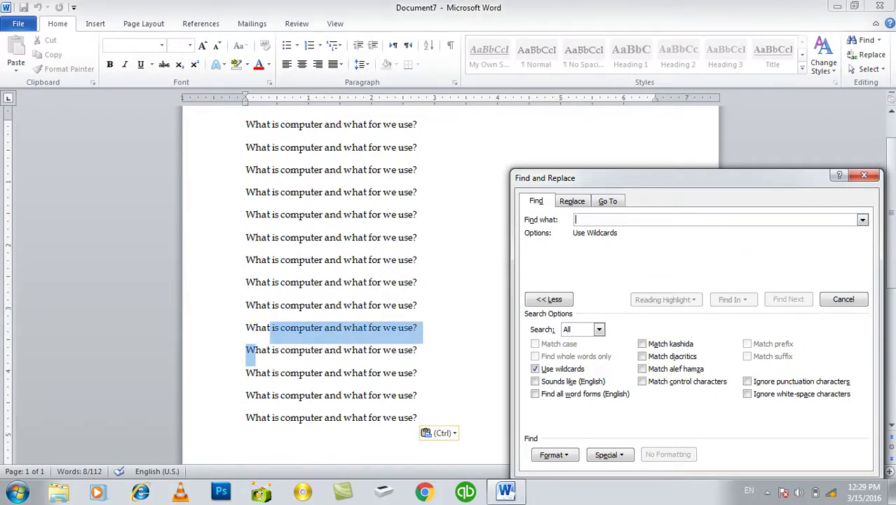
left_click(535, 368)
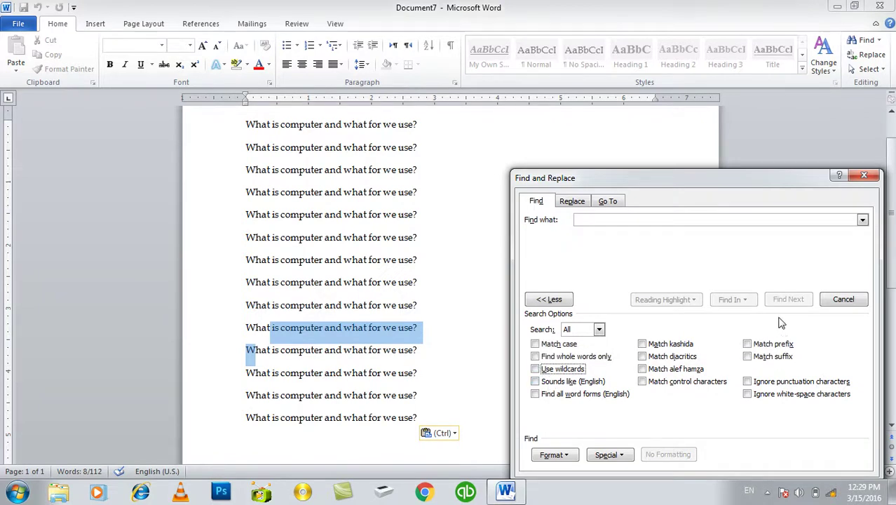
Replace the document text with the lines Tow, Two, Too and Tooooooooooooo.
left_click(835, 301)
key("ctrl+a")
type("tow")
key("Return")
type("tow")
key("BackSpace")
key("BackSpace")
type("oo ")
type("oooooooooooo")
key("Return")
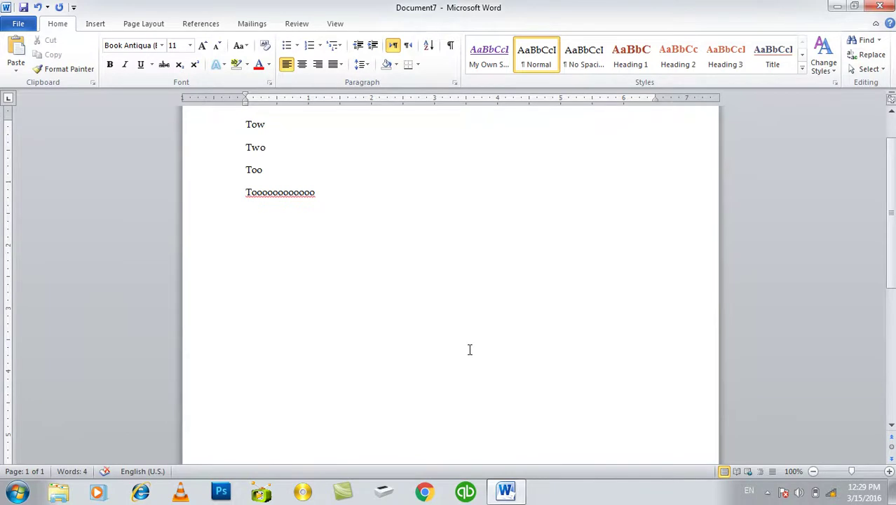
Open and close the navigation search pane, then open the Find menu.
key("ctrl+f")
left_click(145, 103)
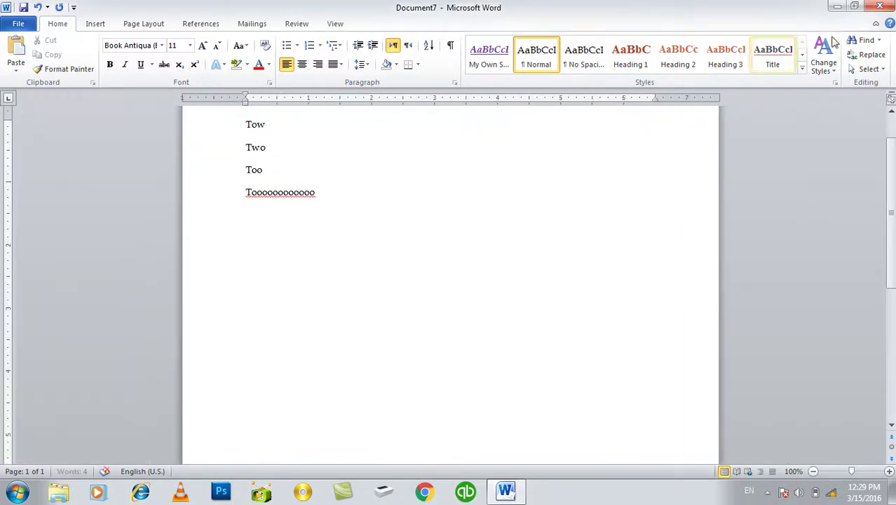
left_click(878, 40)
In Advanced Find, search for Two with Sounds like (English) turned on.
left_click(868, 67)
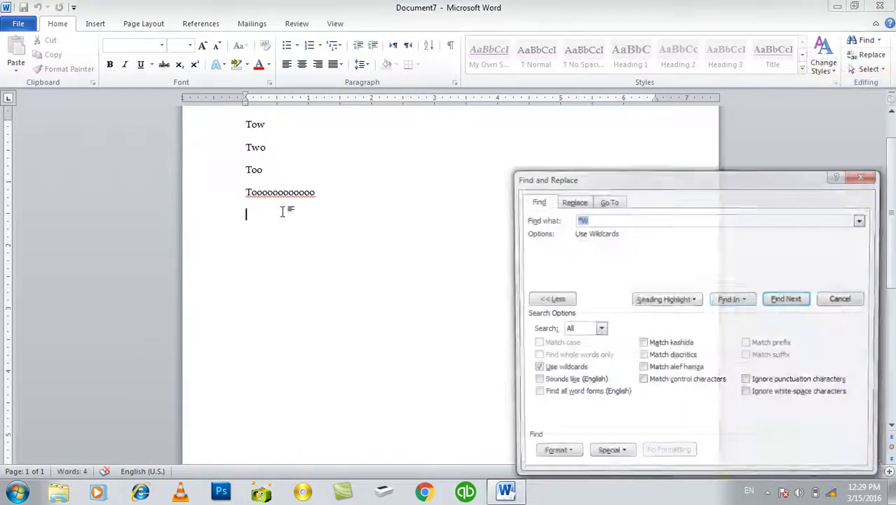
type("Two")
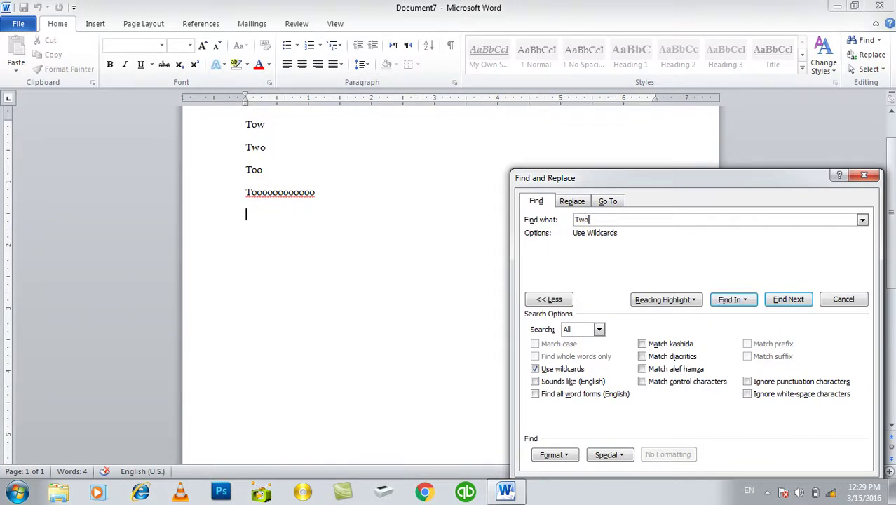
left_click(569, 382)
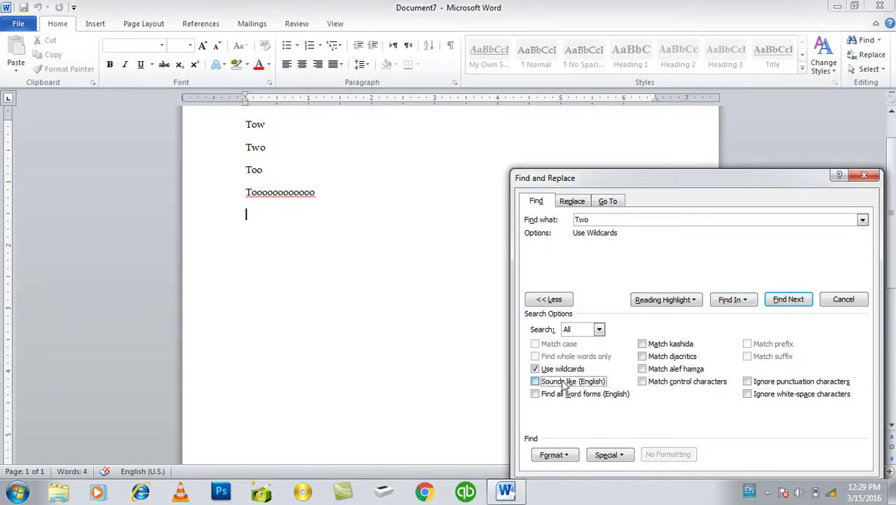
left_click(804, 302)
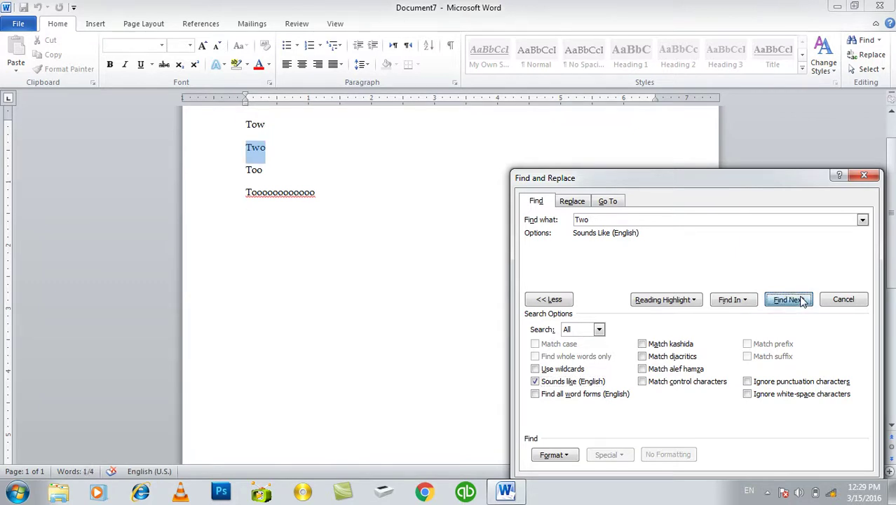
left_click(803, 302)
left_click(425, 279)
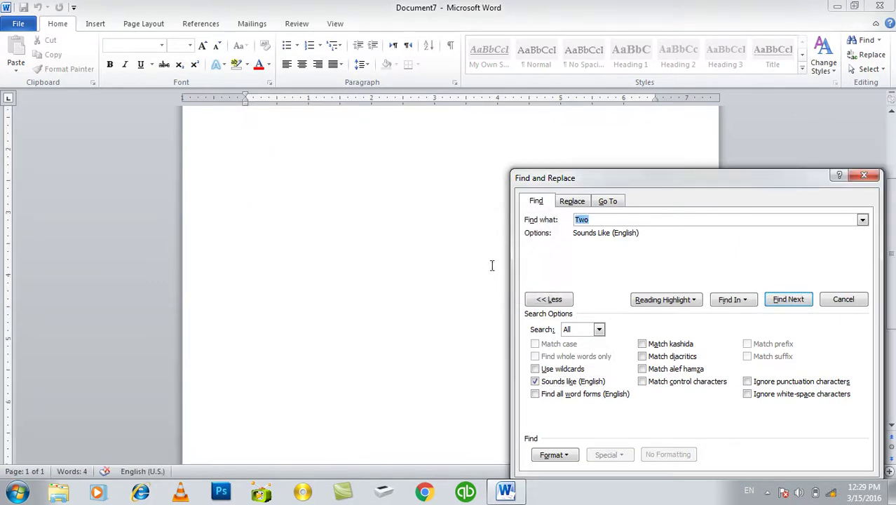
Search for 'tow' sound-alikes, matching Tow, Too and the long Toooooooooooo.
type("tow")
left_click(789, 300)
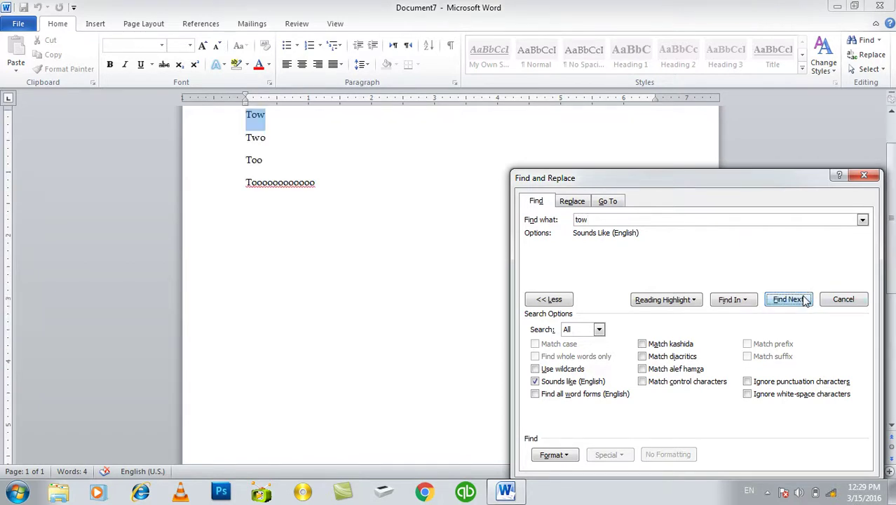
left_click(804, 301)
left_click(803, 300)
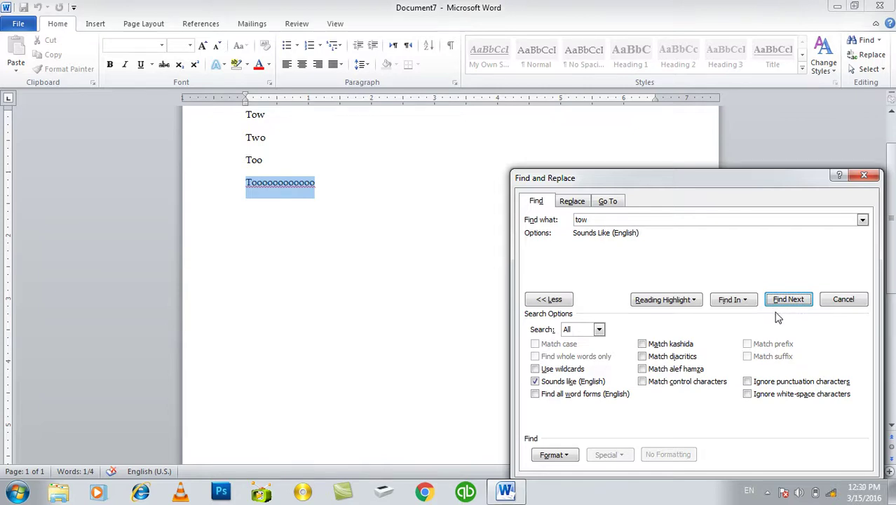
Turn off Sounds like and replace the document text with the lines Go, Went, Gone, Going.
left_click(535, 382)
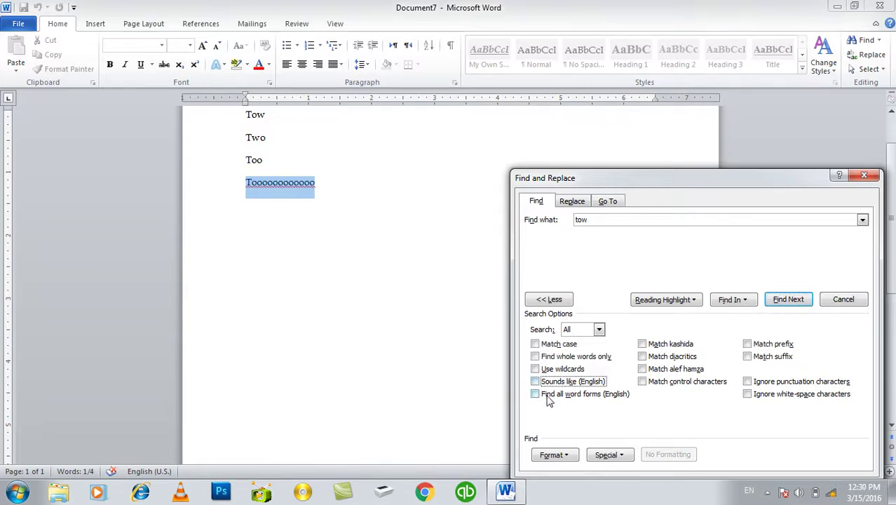
key("Escape")
key("ctrl+a")
key("Delete")
type("Go")
key("Return")
type("go")
key("Return")
type("gg")
key("Return")
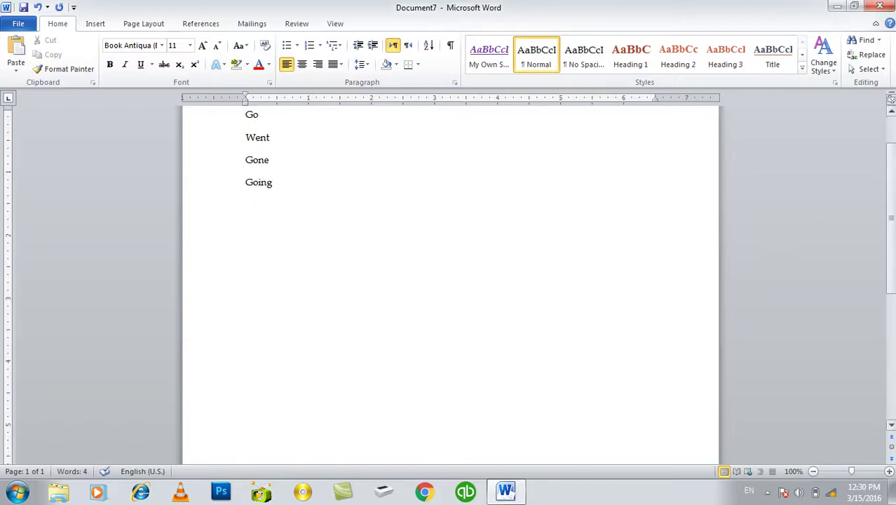
Search for 'go' with Find all word forms, dismissing the proofing tools warning.
left_click(879, 40)
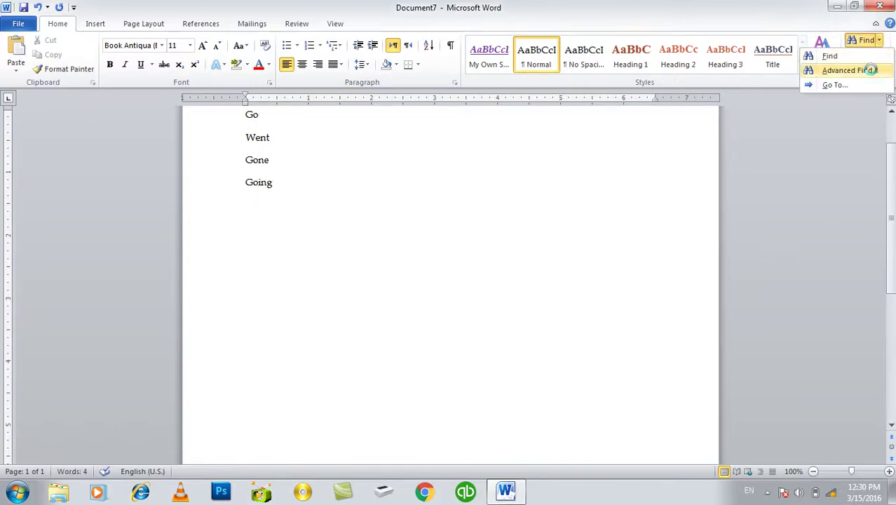
left_click(857, 70)
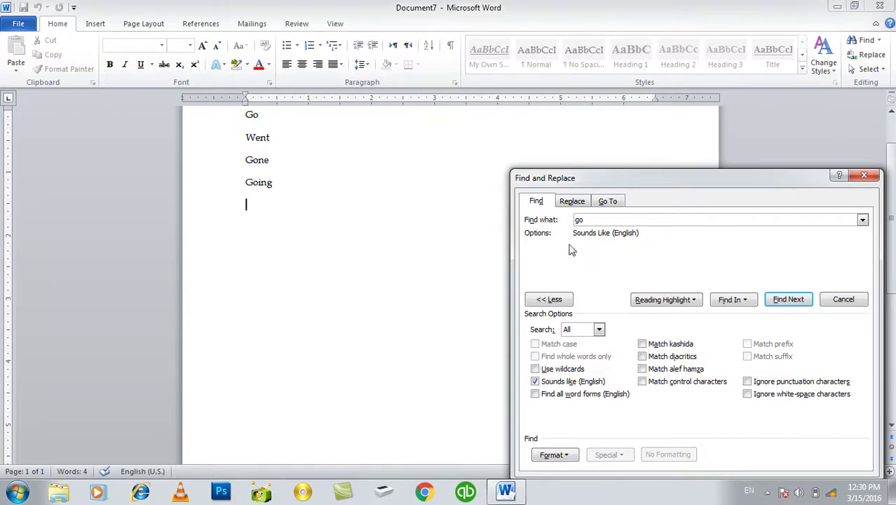
left_click(572, 396)
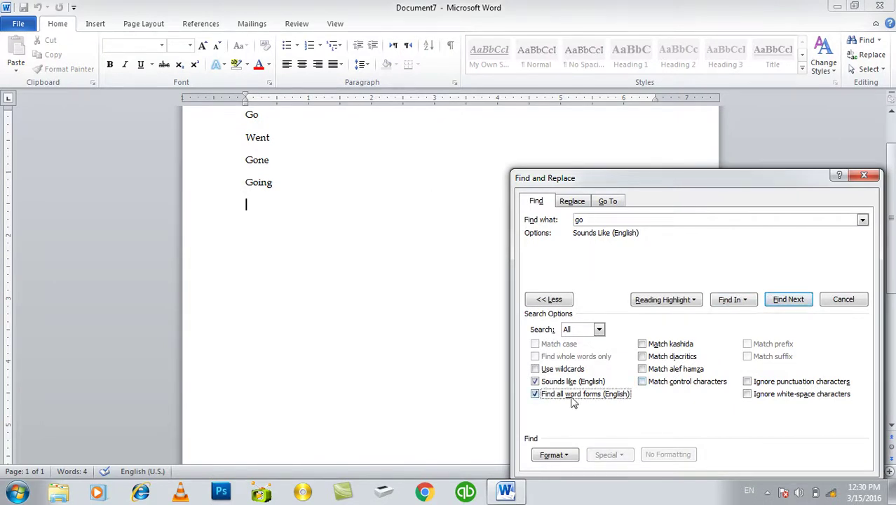
left_click(788, 299)
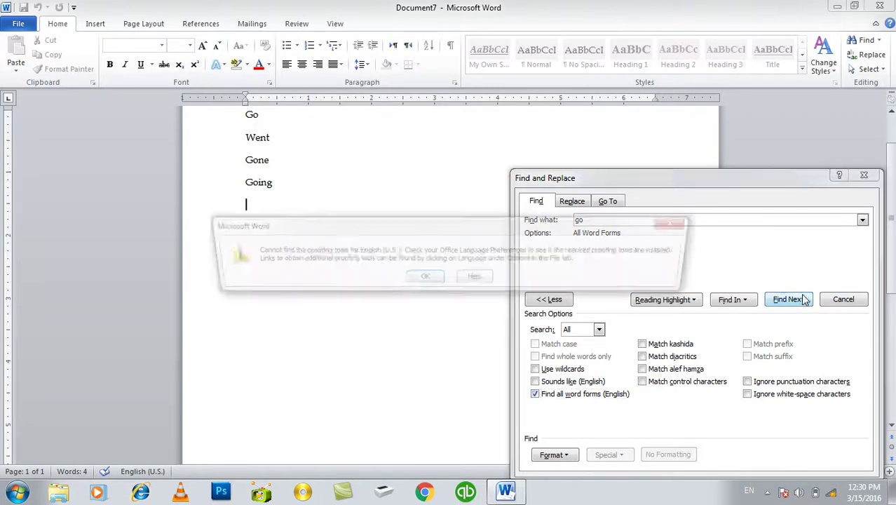
left_click(420, 279)
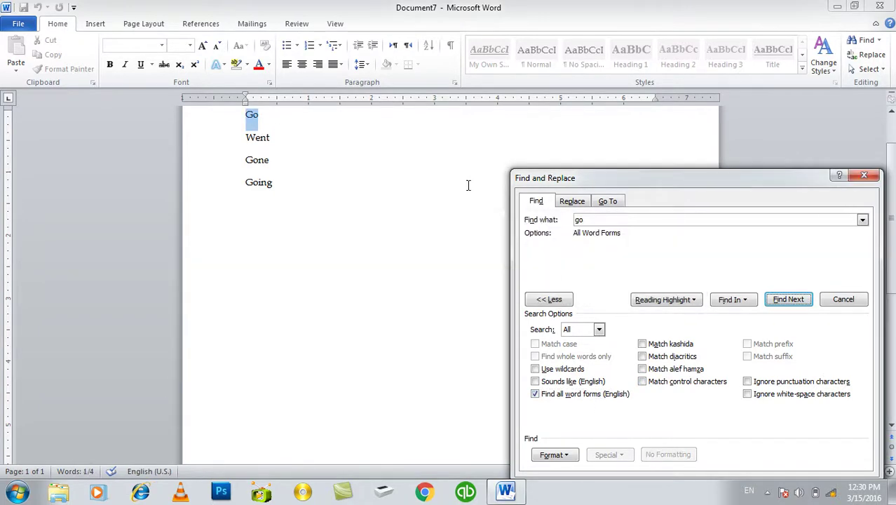
left_click(777, 300)
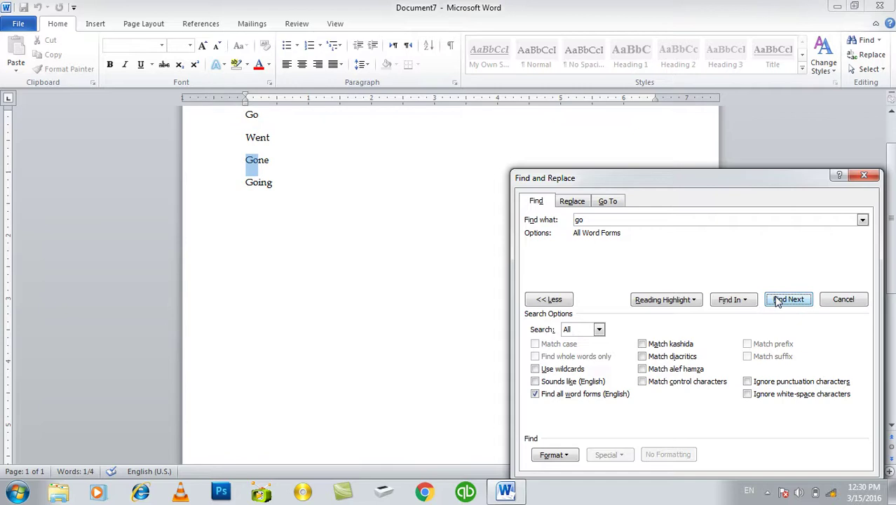
left_click(562, 397)
key("Escape")
Click back into the document and clear the selection, leaving the caret after Go.
left_click(425, 267)
left_click_drag(337, 115, 341, 142)
scroll(342, 142, "up", 2)
left_click(260, 186)
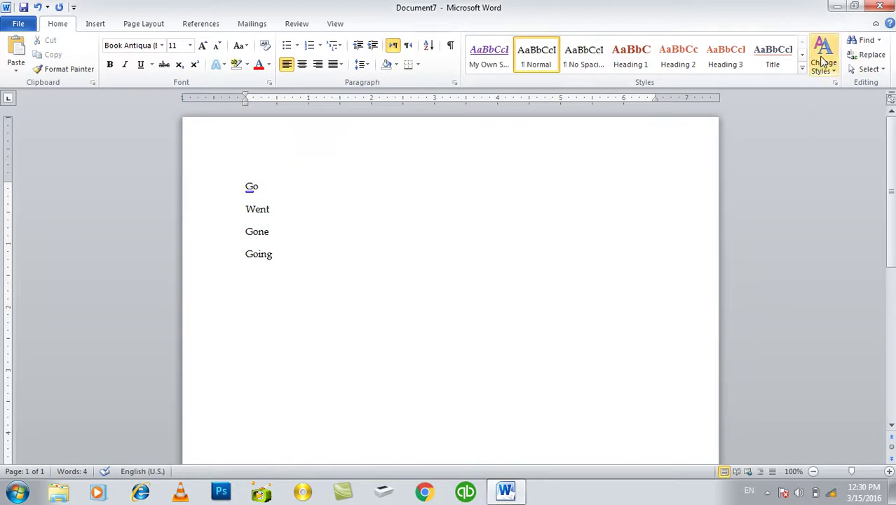
Retype the document text as new lines of forms of go.
key("ctrl+a")
type("go")
type("t")
key("Return")
type("gon")
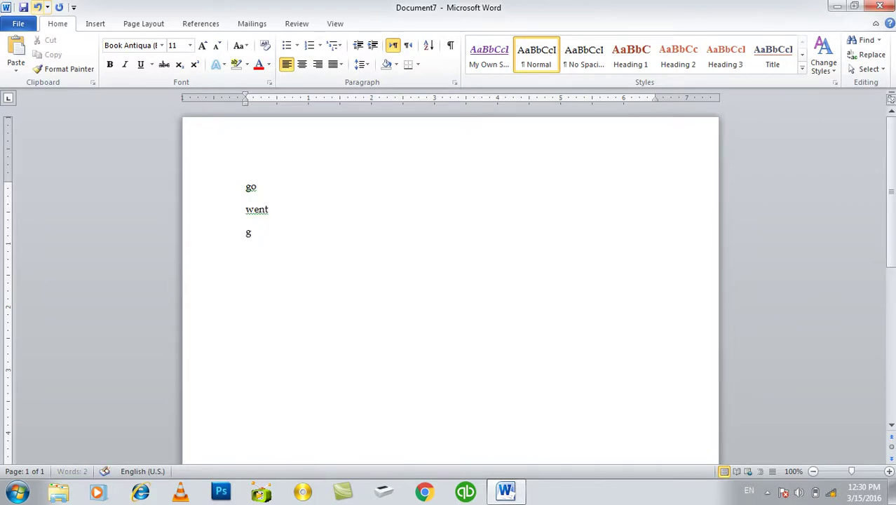
type("gone")
key("Return")
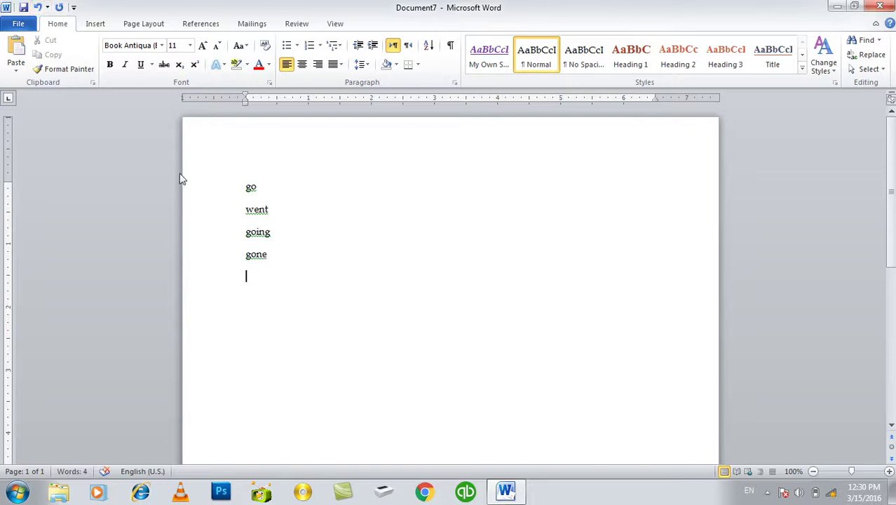
Capitalise go, went, going and gone to Go, Went, Going and Gone using spelling suggestions.
right_click(251, 188)
left_click(284, 221)
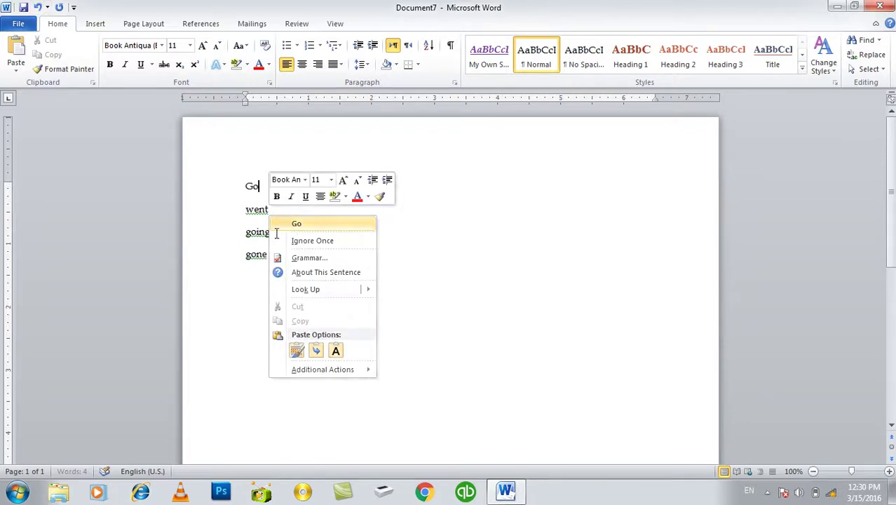
right_click(265, 214)
left_click(300, 222)
right_click(268, 235)
left_click(304, 245)
right_click(275, 258)
left_click(312, 266)
left_click(351, 186)
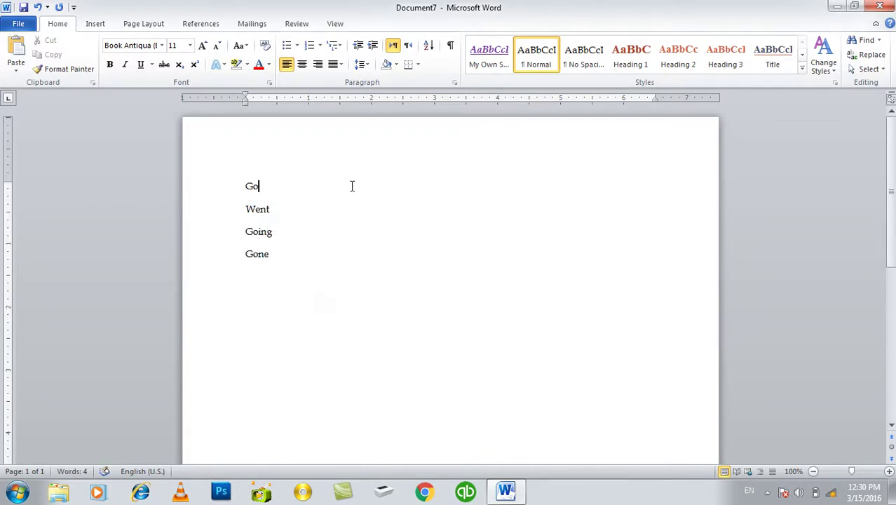
In Advanced Find, keep Find all word forms on and find the first form of Go.
left_click(878, 40)
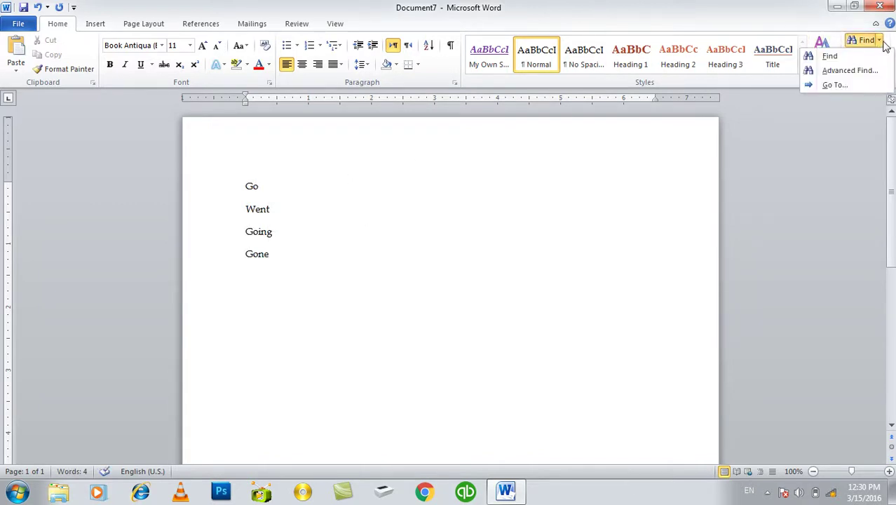
left_click(850, 70)
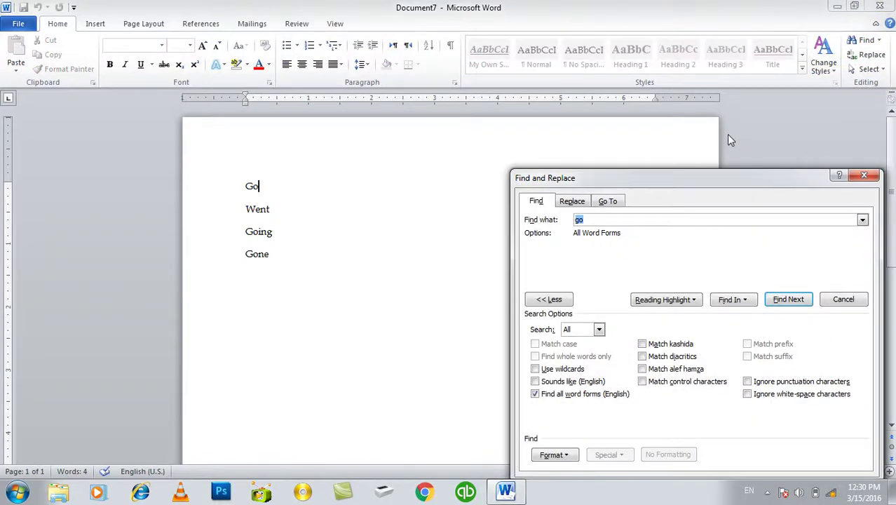
left_click(559, 397)
left_click(559, 398)
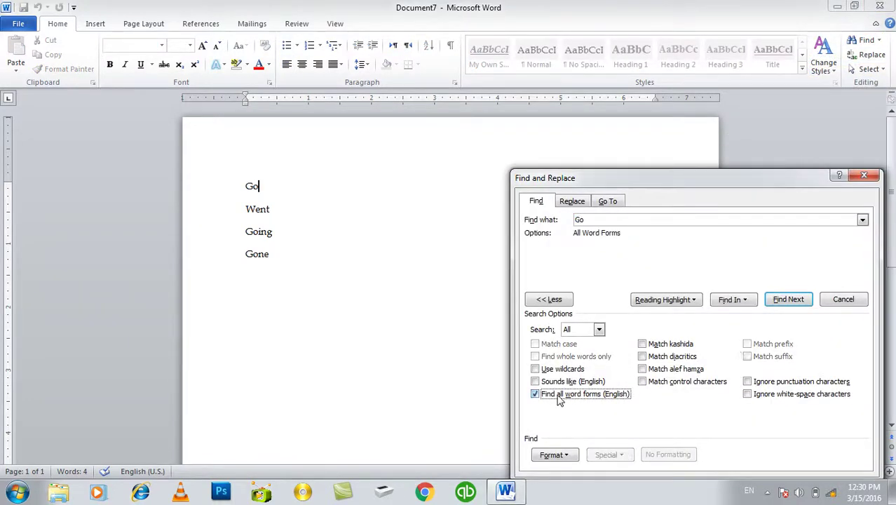
left_click(782, 300)
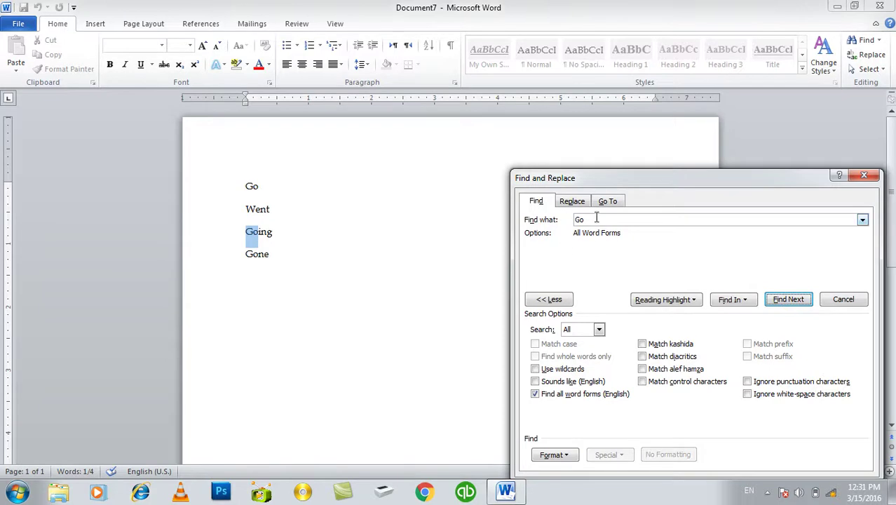
Turn off Find all word forms, finish the search, and close Document7 with Ctrl+W.
left_click(557, 394)
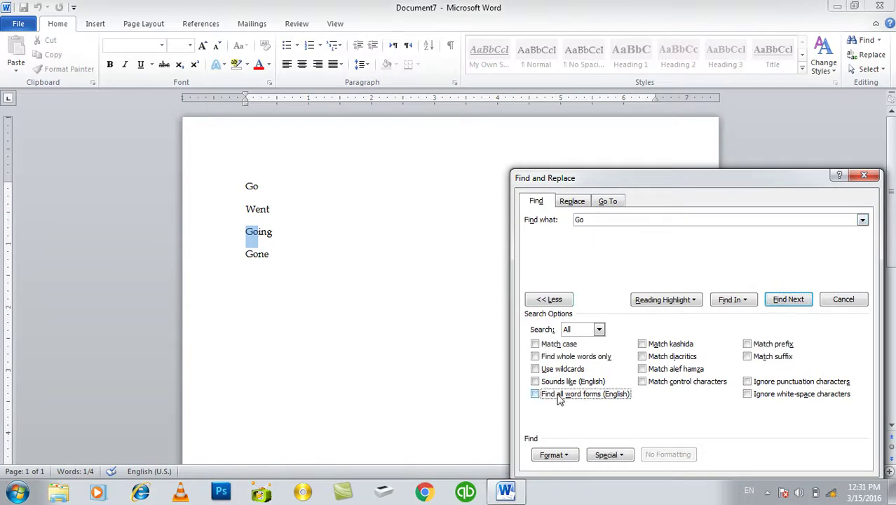
left_click(793, 302)
left_click(793, 302)
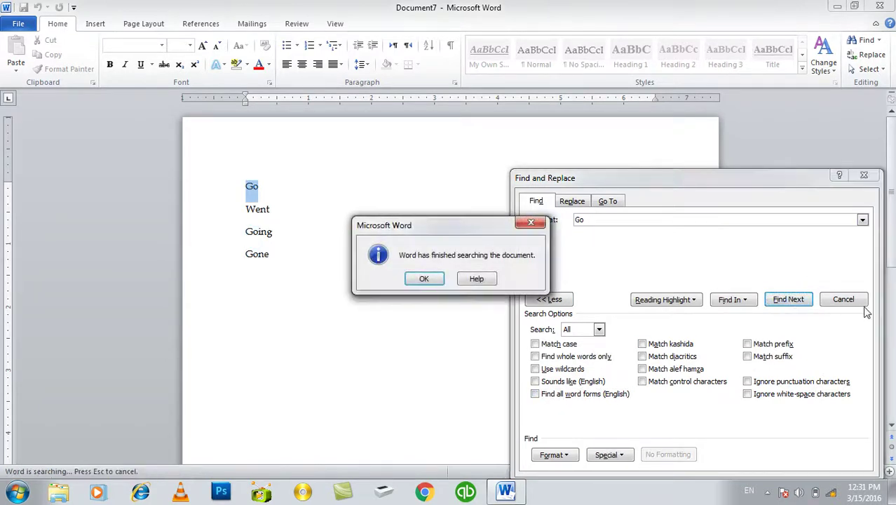
key("Return")
key("Escape")
key("ctrl+w")
Discard Document7 without saving and start a new blank document.
key("n")
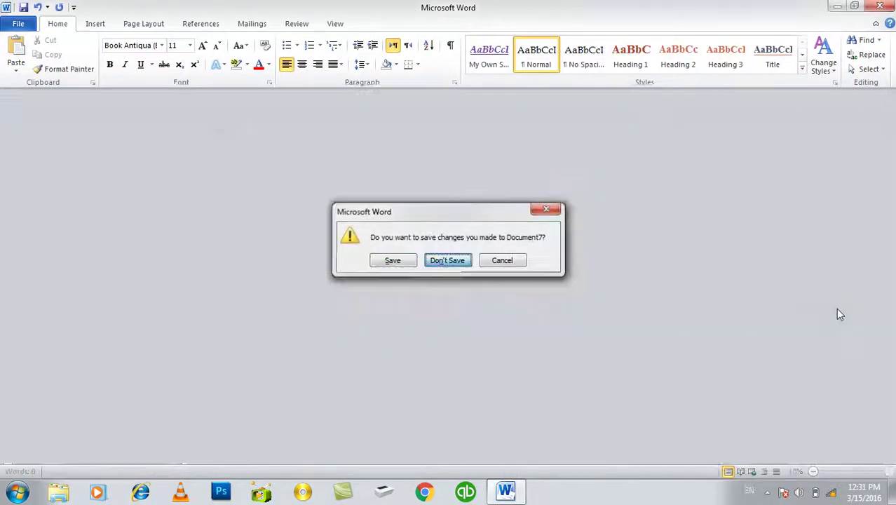
key("Return")
key("ctrl+n")
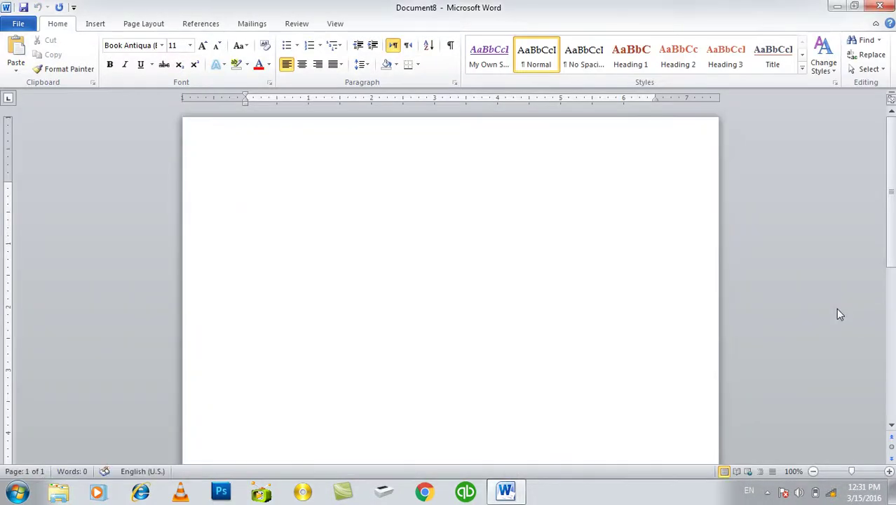
Type Go, Went, Going and Gone on separate lines.
type("go")
type("di")
key("BackSpace")
key("BackSpace")
type("n")
key("Return")
key("BackSpace")
key("BackSpace")
key("BackSpace")
type("ing")
key("Return")
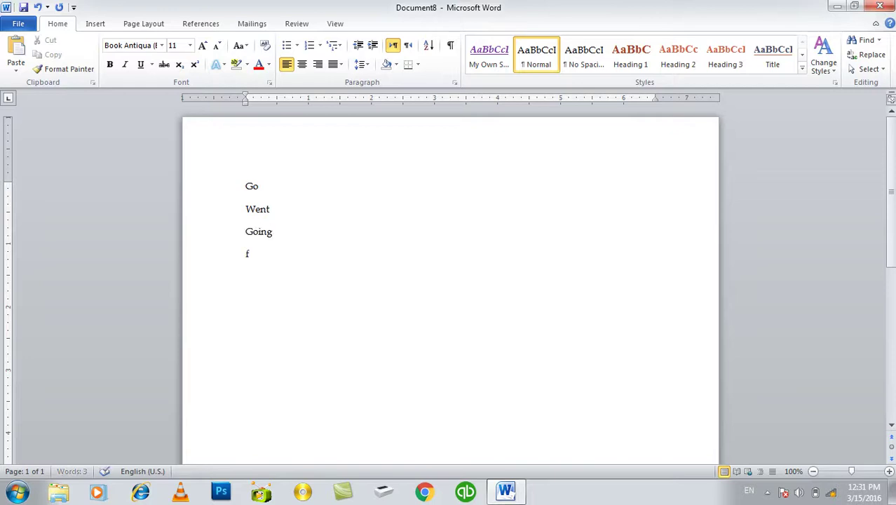
type("ne")
key("Return")
In Advanced Find, turn on Find all word forms and step through the forms of go.
left_click(878, 41)
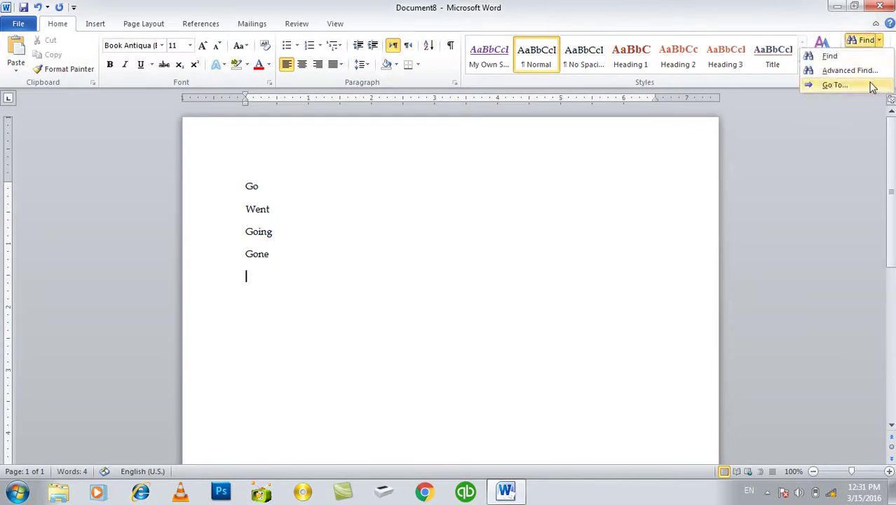
left_click(848, 70)
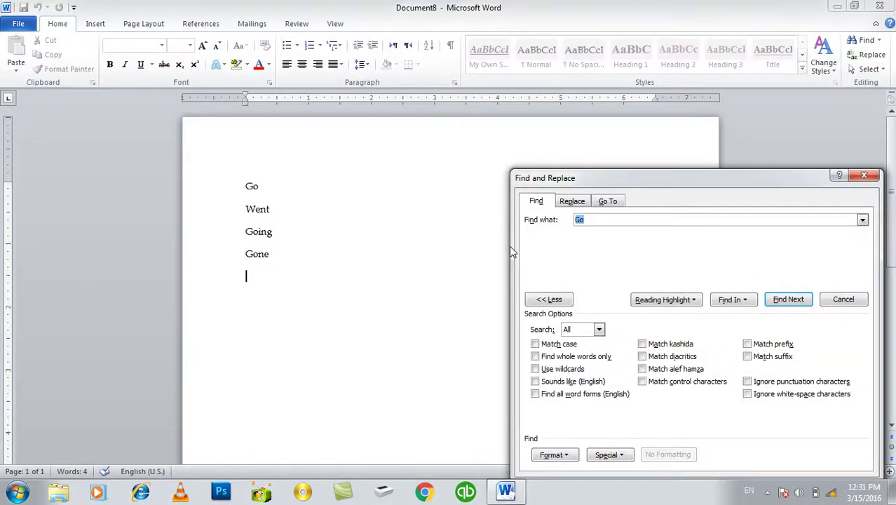
left_click(544, 395)
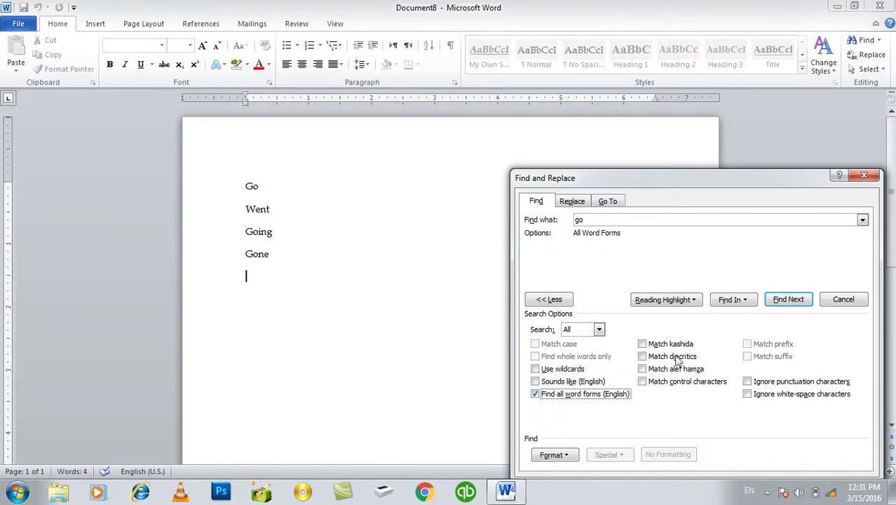
left_click(787, 302)
left_click(788, 302)
left_click(787, 302)
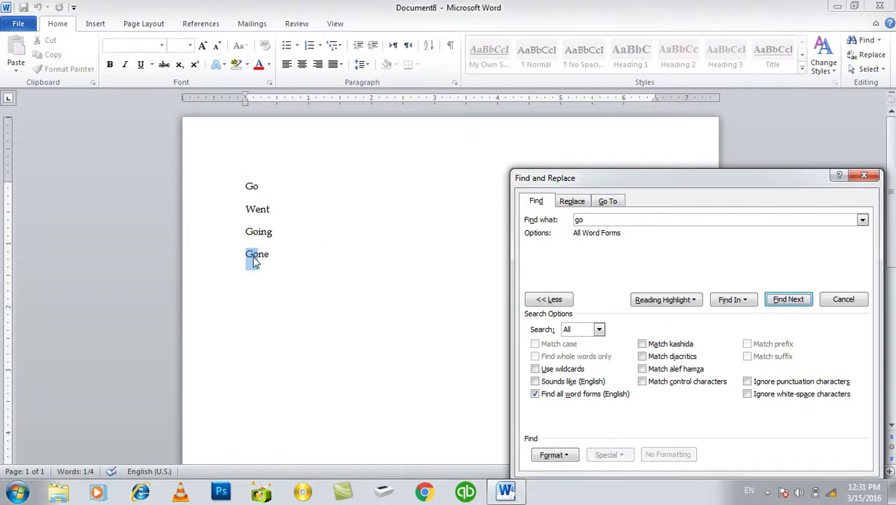
left_click(788, 300)
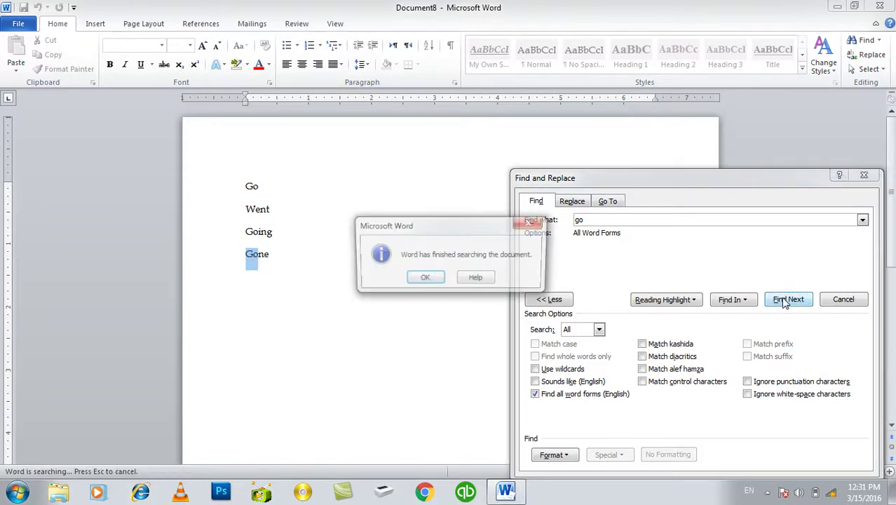
Dismiss the finished-searching message, search again through Go, Going and Gone, and select the term go.
left_click(428, 278)
left_click(785, 299)
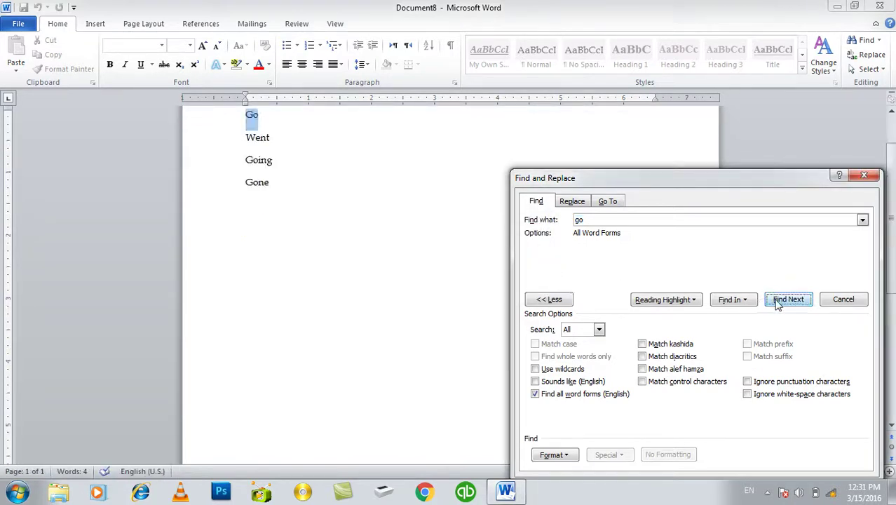
left_click(779, 302)
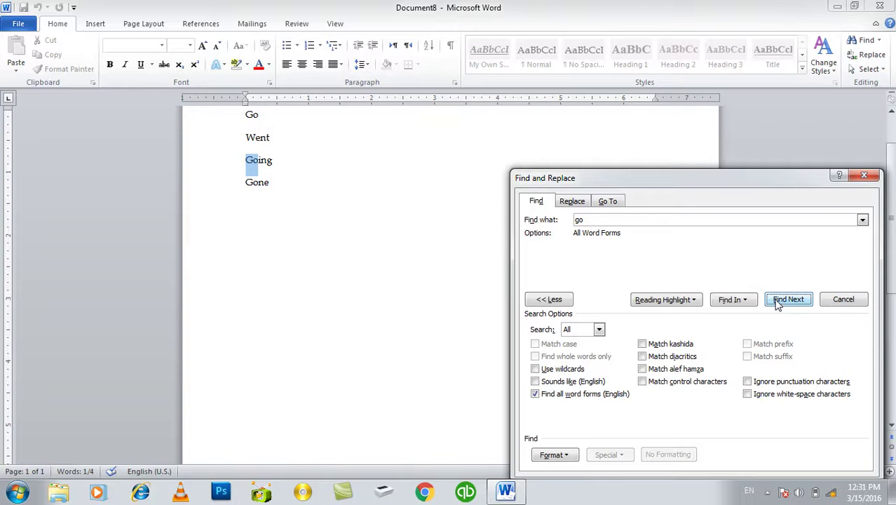
left_click(778, 303)
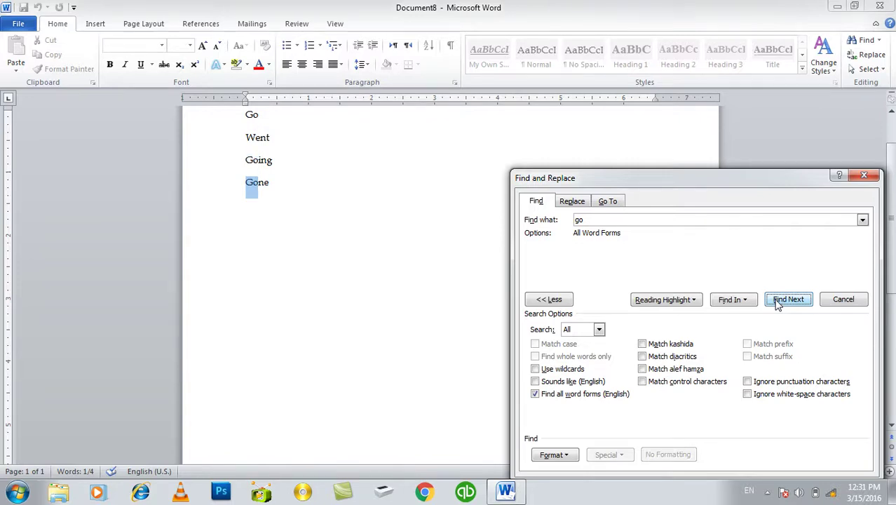
left_click_drag(601, 222, 517, 219)
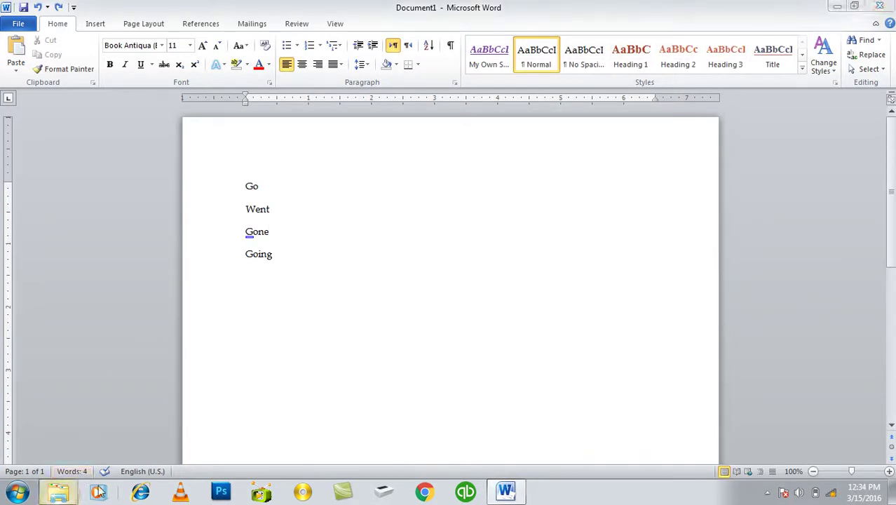
Browse to I:\Learning\Ms Word 2010 Video training and play the 6 Day(Microsoft Word2010) video.
left_click(58, 490)
left_click(71, 237)
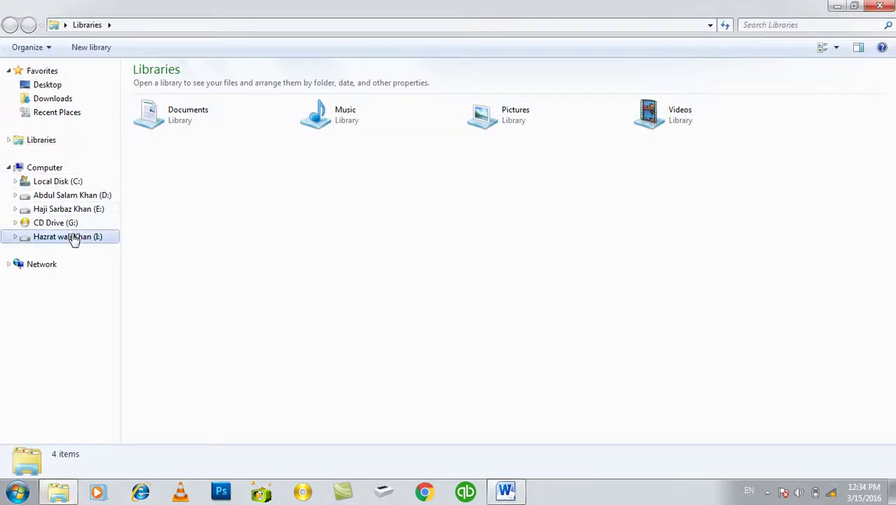
double_click(319, 99)
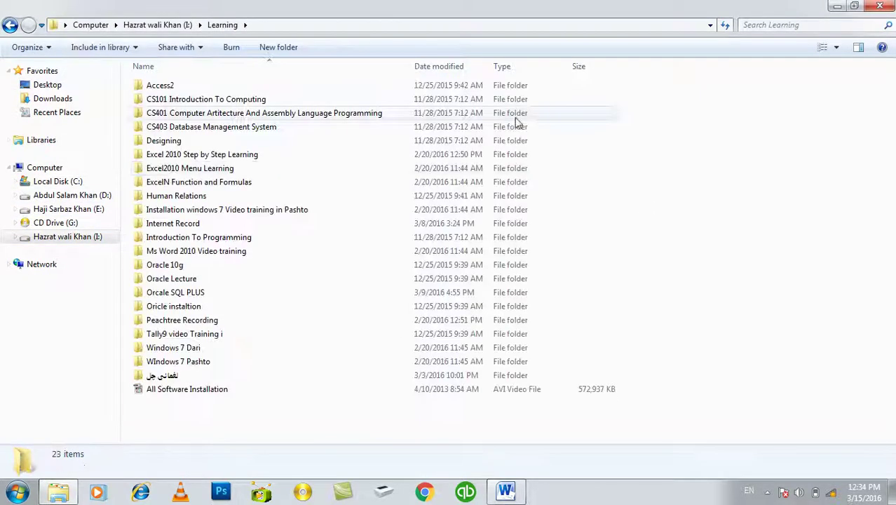
double_click(228, 253)
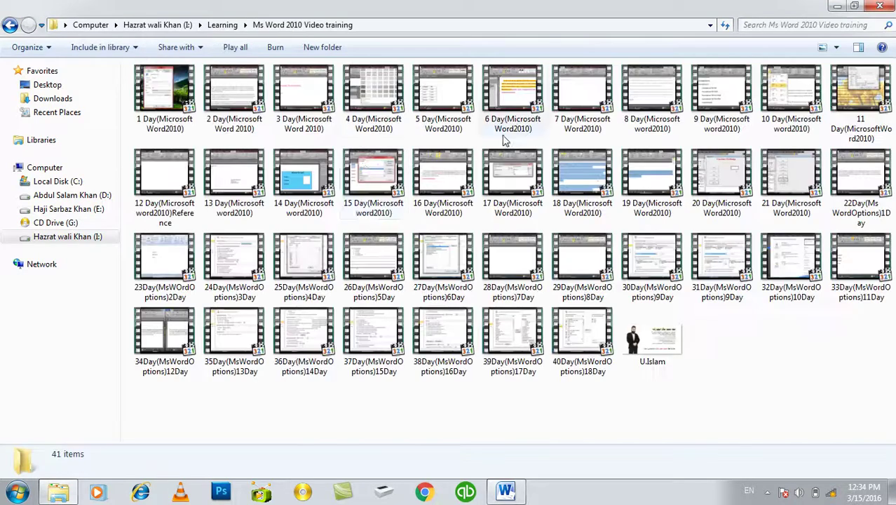
double_click(533, 92)
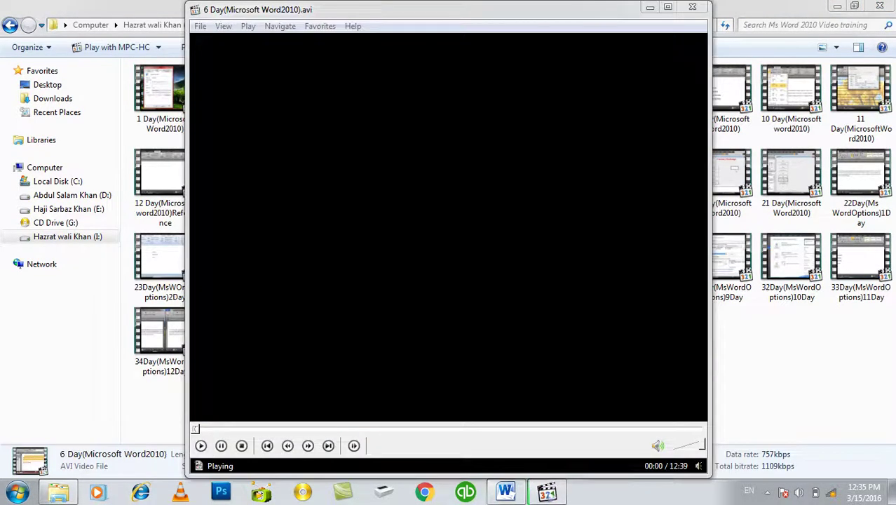
Seek the tutorial to about 06:34 and pause on the word forms search result.
key("space")
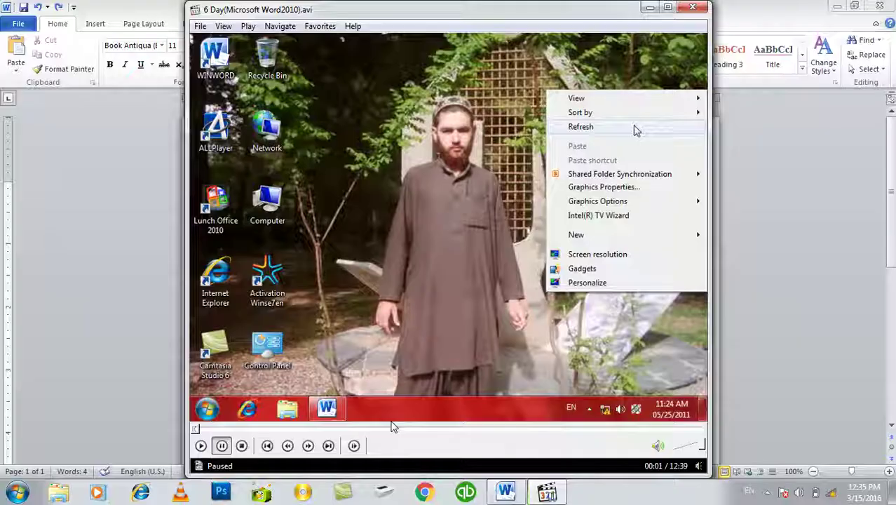
left_click(393, 427)
key("space")
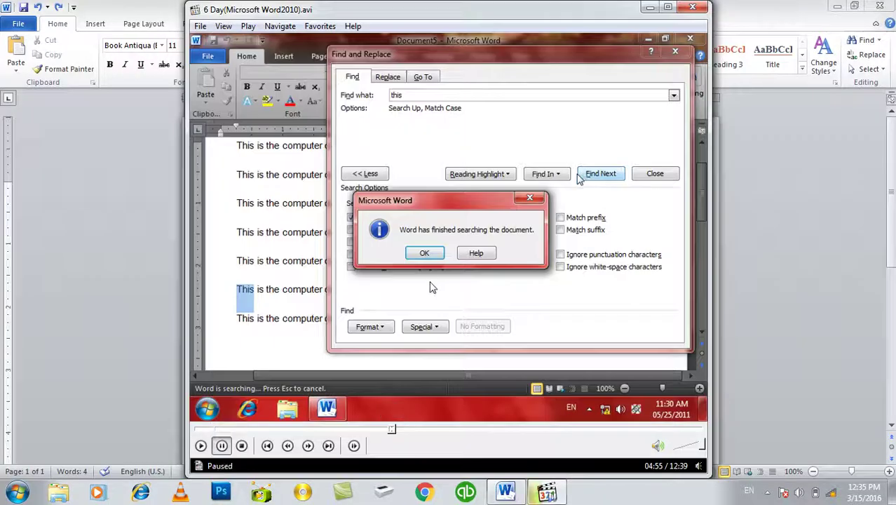
key("space")
left_click(407, 430)
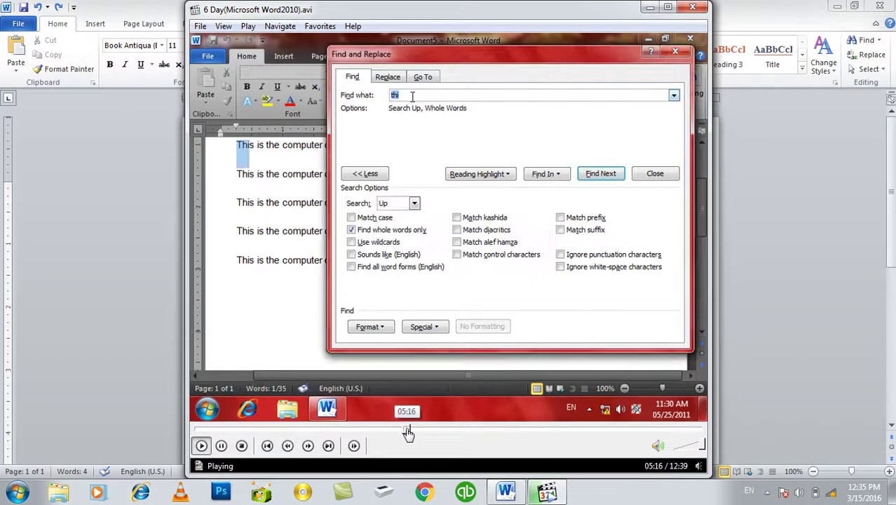
left_click(448, 430)
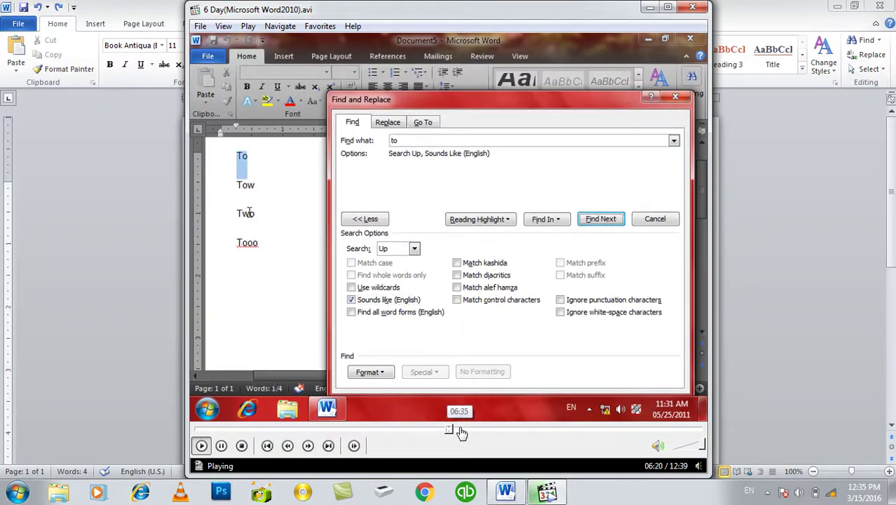
left_click(463, 430)
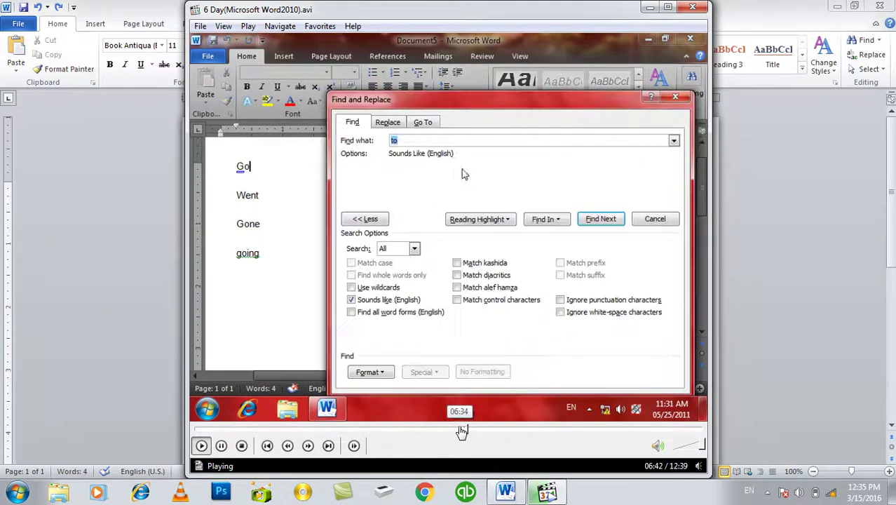
left_click(462, 430)
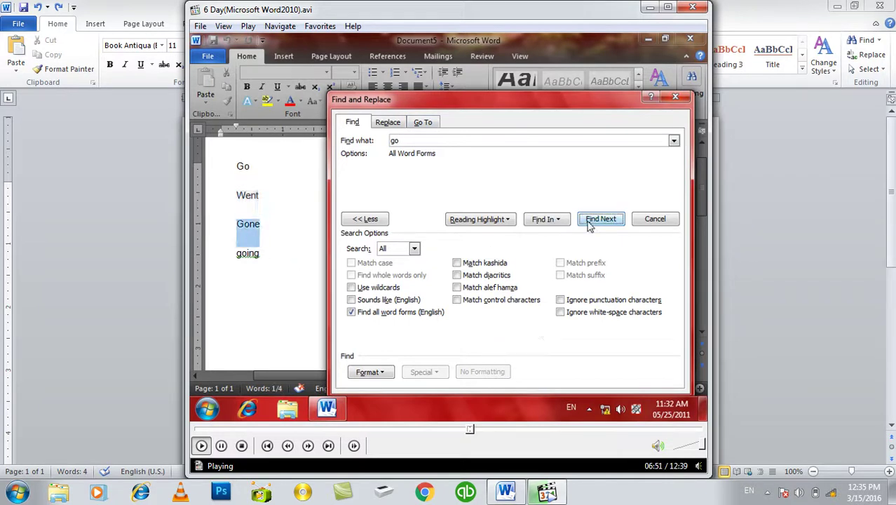
key("space")
Close the video player and discard Document1 without saving.
left_click(689, 8)
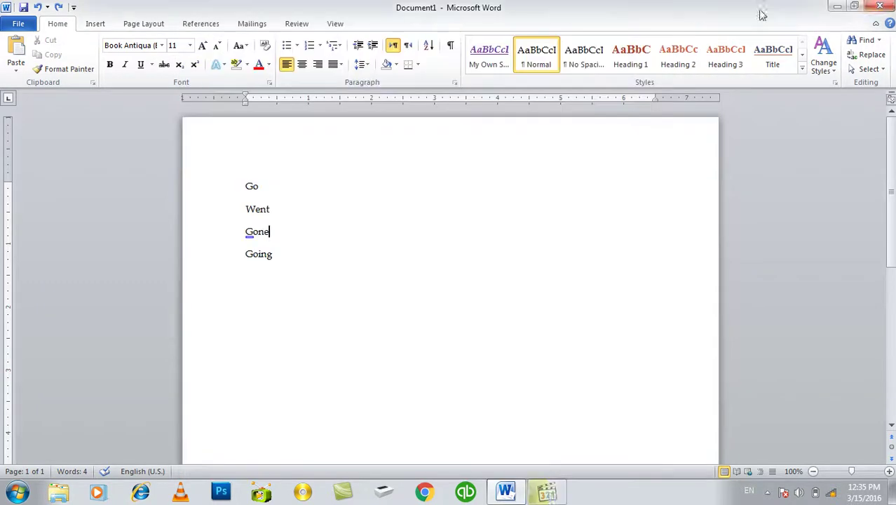
left_click(880, 5)
key("n")
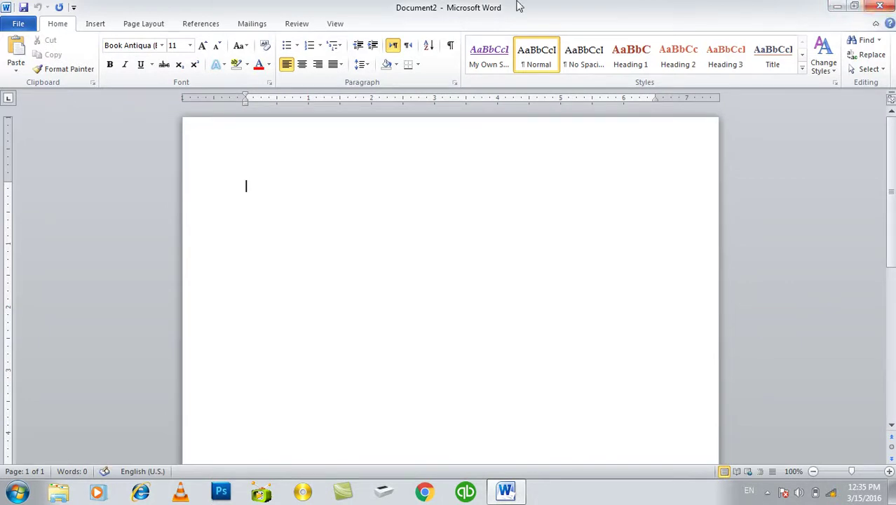
Enter go in Advanced Find, close the dialog, and begin typing =rand on the page.
left_click(879, 41)
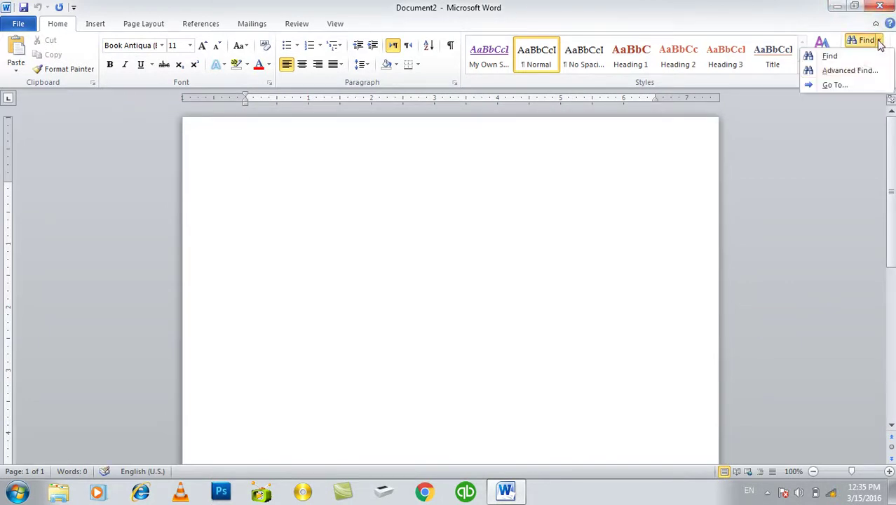
left_click(849, 71)
type("go")
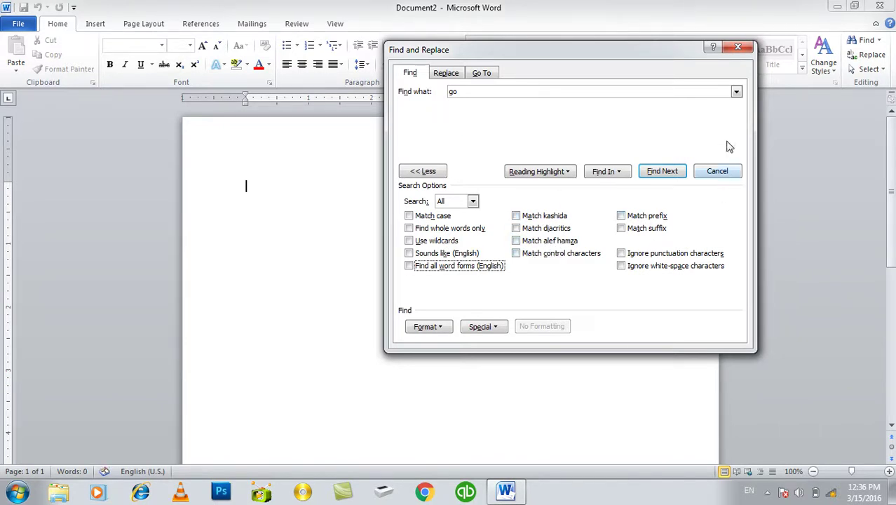
left_click(738, 48)
type("=rand(")
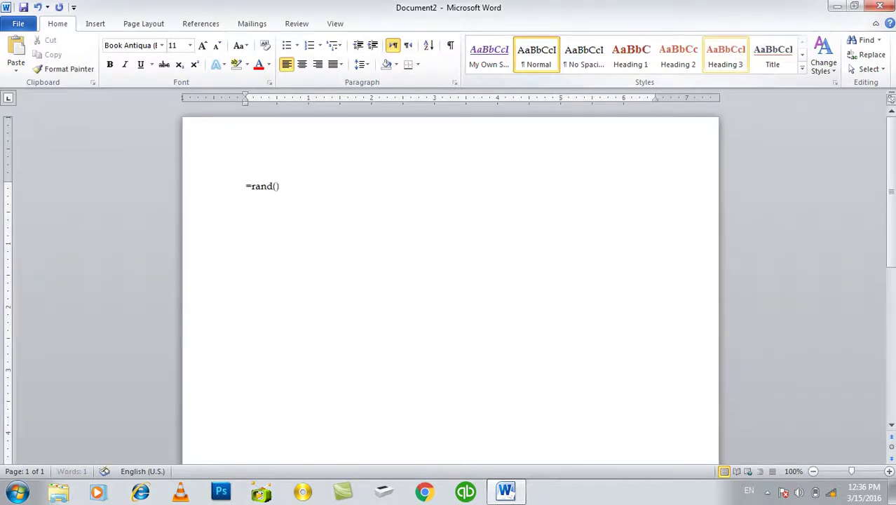
Generate sample paragraphs with =rand, select all, and turn off Find all word forms.
key("Return")
key("ctrl+a")
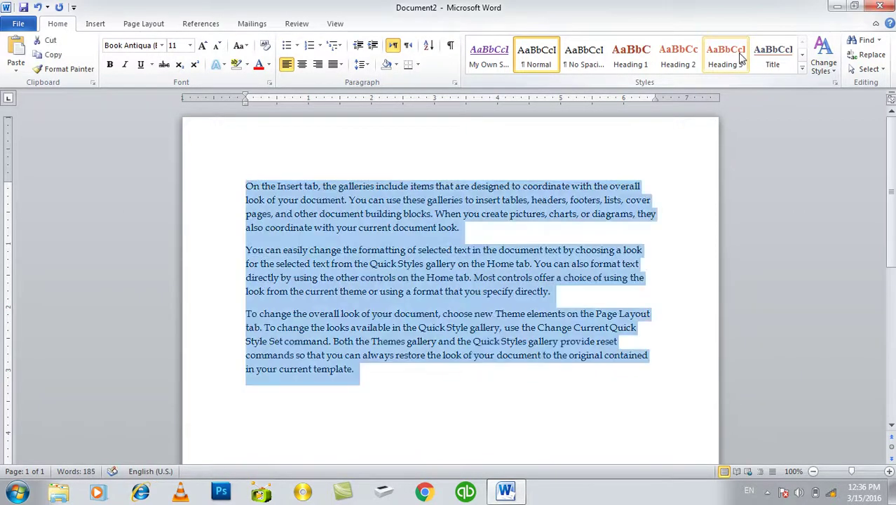
left_click(879, 40)
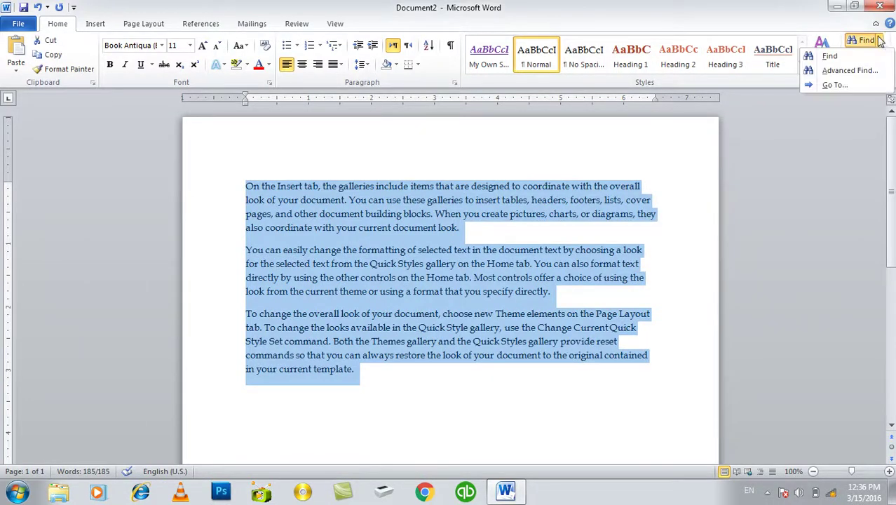
left_click(852, 85)
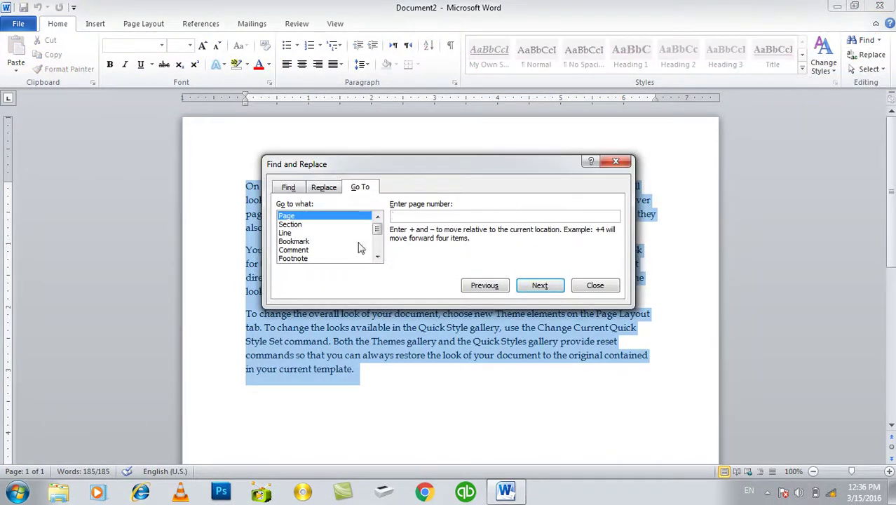
left_click(293, 186)
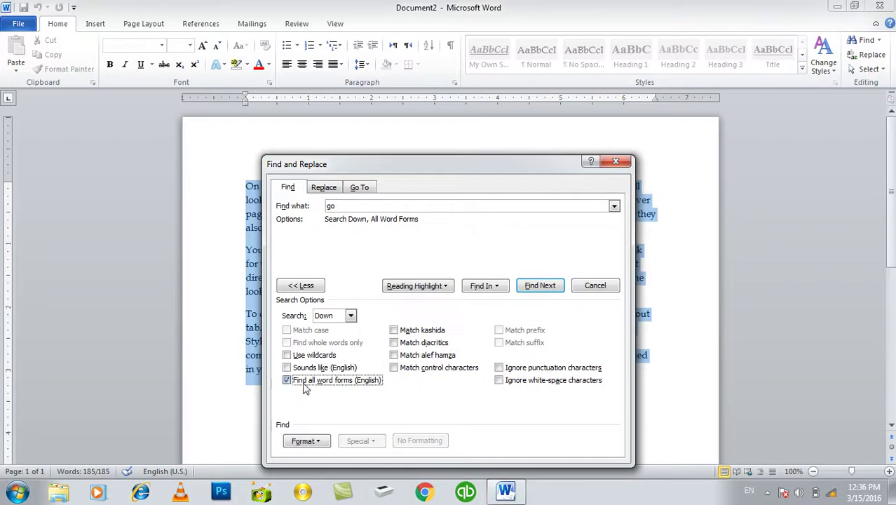
left_click(302, 380)
left_click(309, 441)
Close the find window and paste 'What is computer and what for we use?' over the selection.
key("Escape")
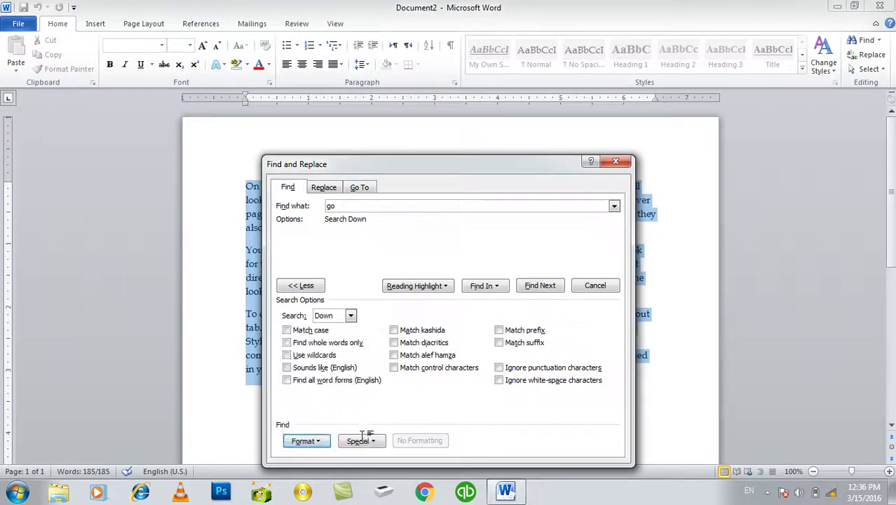
key("Escape")
key("ctrl+v")
key("ctrl+v")
key("ctrl+v")
key("ctrl+v")
key("ctrl+v")
key("ctrl+v")
key("ctrl+v")
key("ctrl+v")
key("ctrl+v")
Make the word computer bold on lines 1, 3 and 6.
double_click(307, 188)
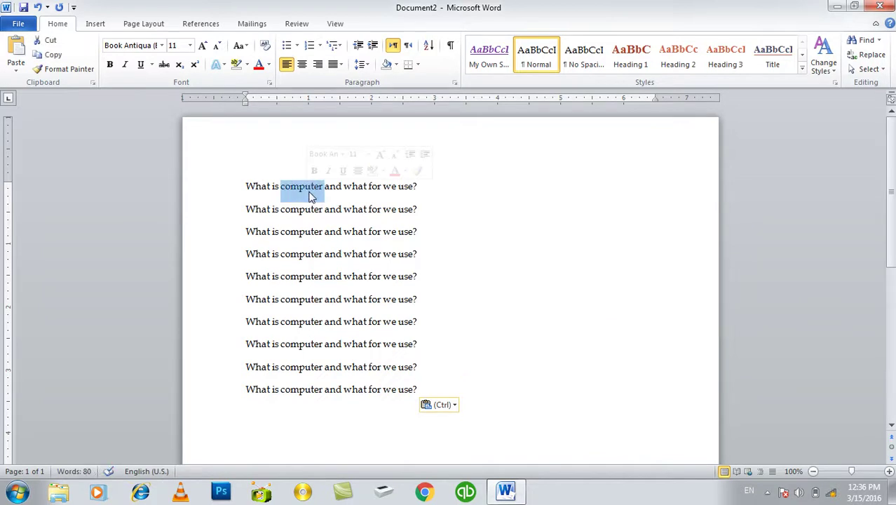
key("ctrl+b")
double_click(301, 232)
key("ctrl+b")
double_click(302, 302)
key("ctrl+b")
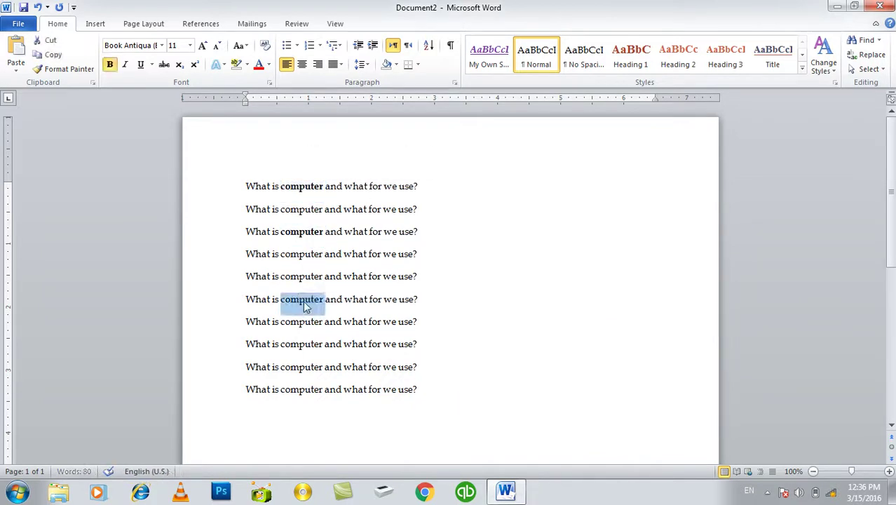
left_click(597, 329)
Open the Advanced Find dialog from the Find dropdown.
left_click(537, 186)
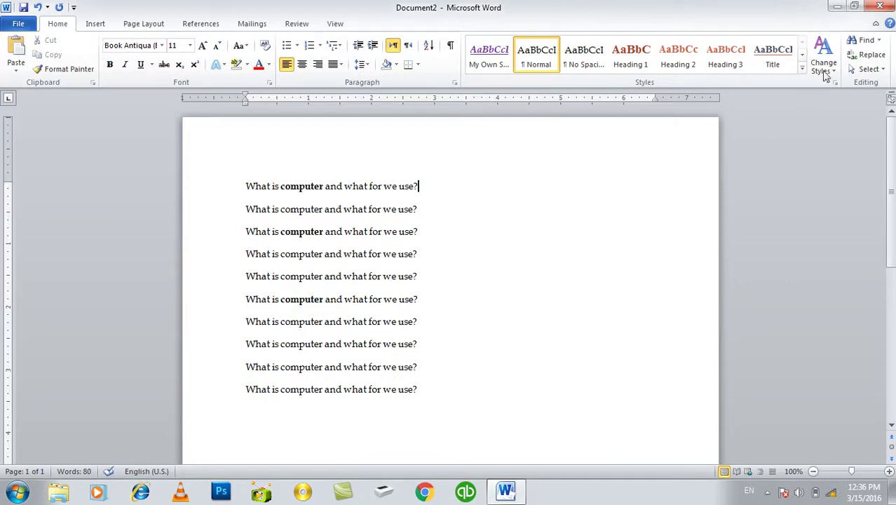
left_click(878, 40)
left_click(864, 73)
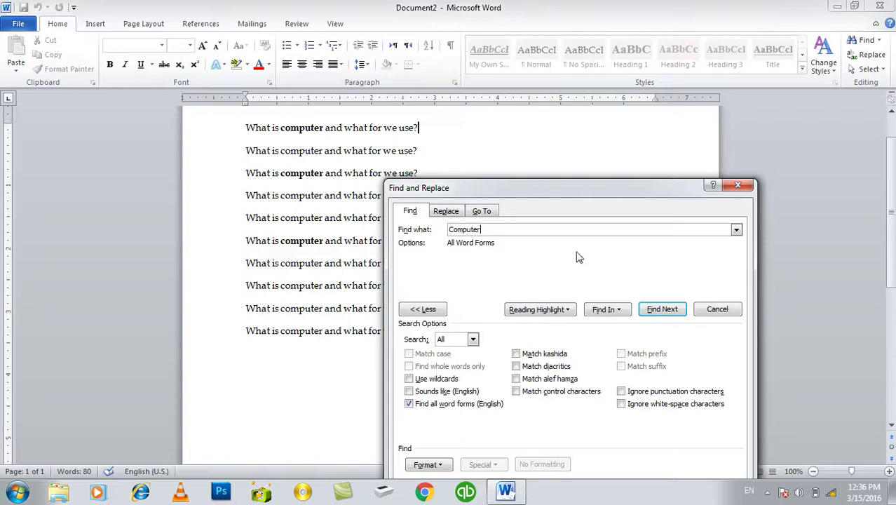
Turn off Find all word forms and find the next Computer.
left_click_drag(589, 201, 669, 80)
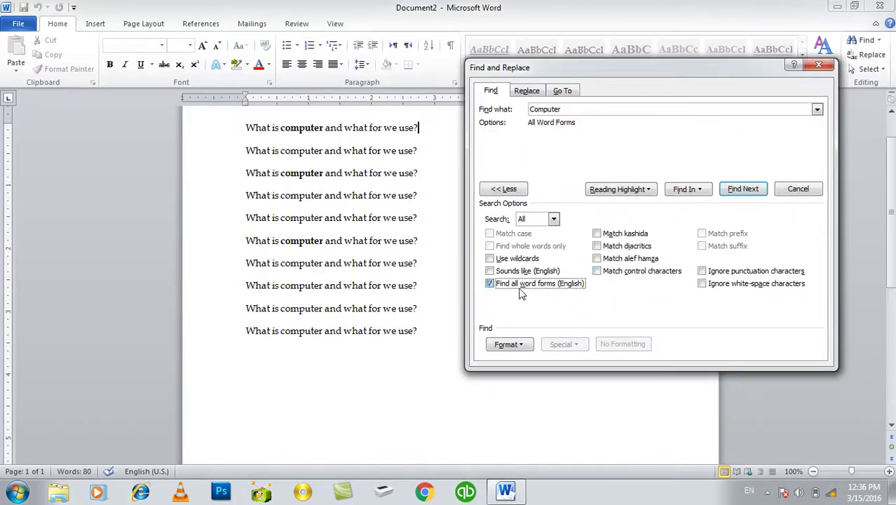
left_click(521, 285)
left_click(743, 189)
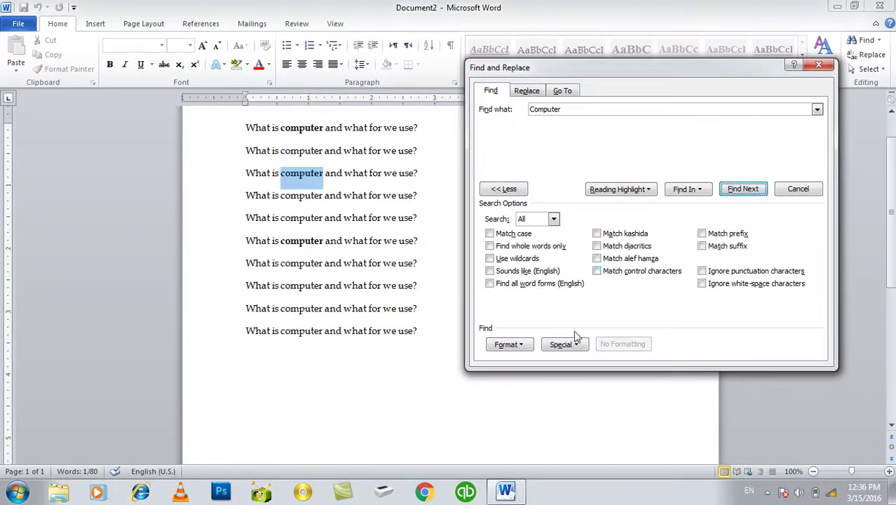
Restrict the search format to Font: Bold and find the bold computer on line 6.
left_click(520, 345)
left_click(519, 360)
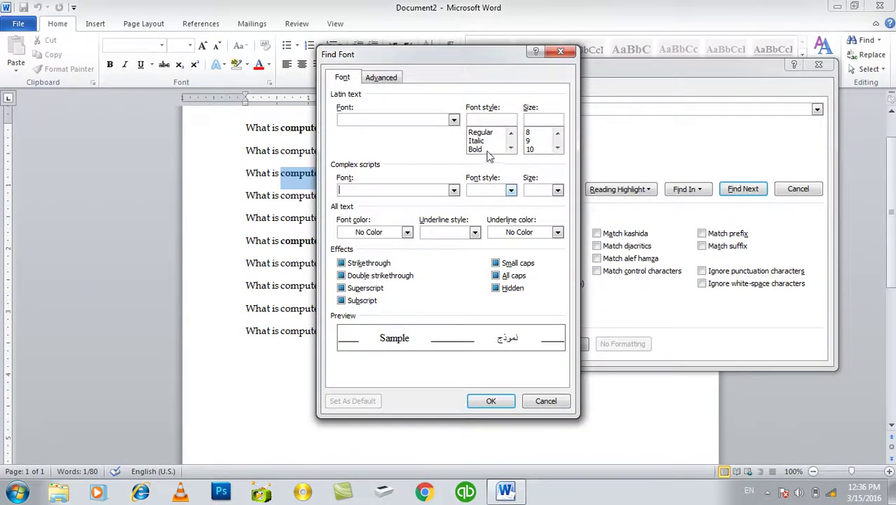
left_click(486, 149)
left_click(491, 400)
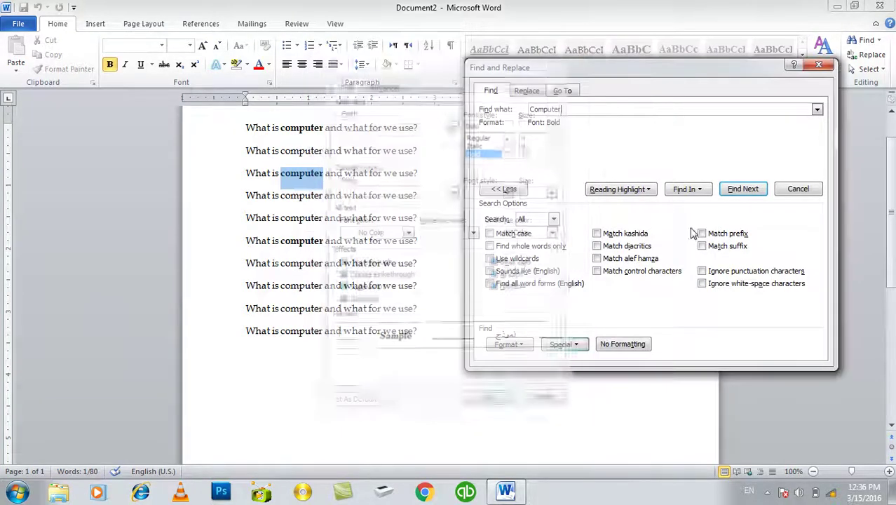
left_click(743, 190)
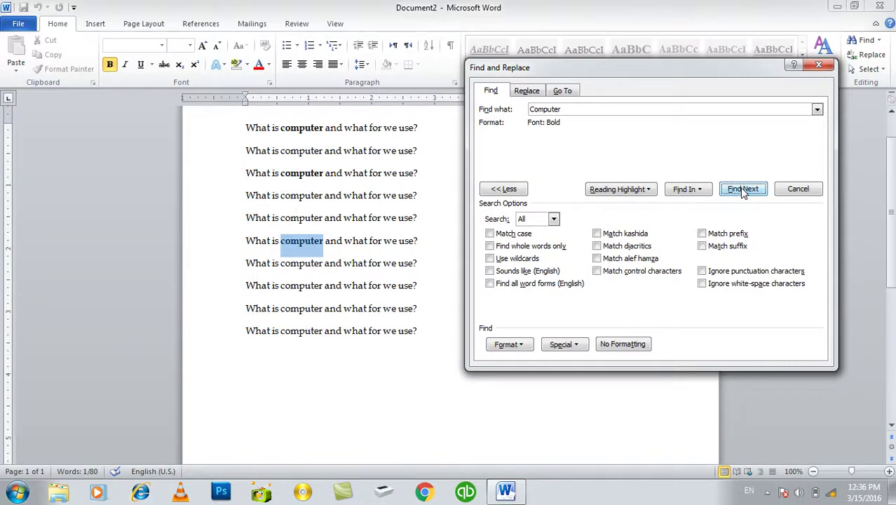
left_click(510, 344)
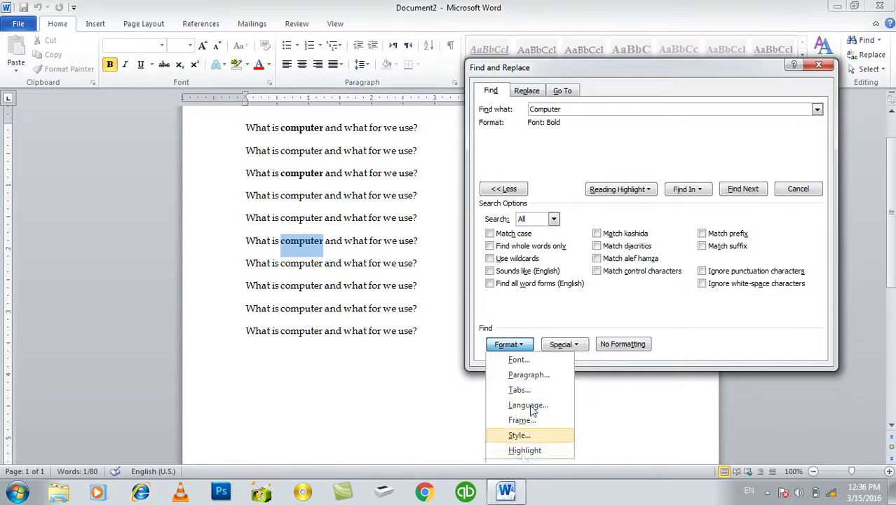
Remove the Bold format criterion with No Formatting and find computer again.
left_click(565, 301)
left_click(639, 345)
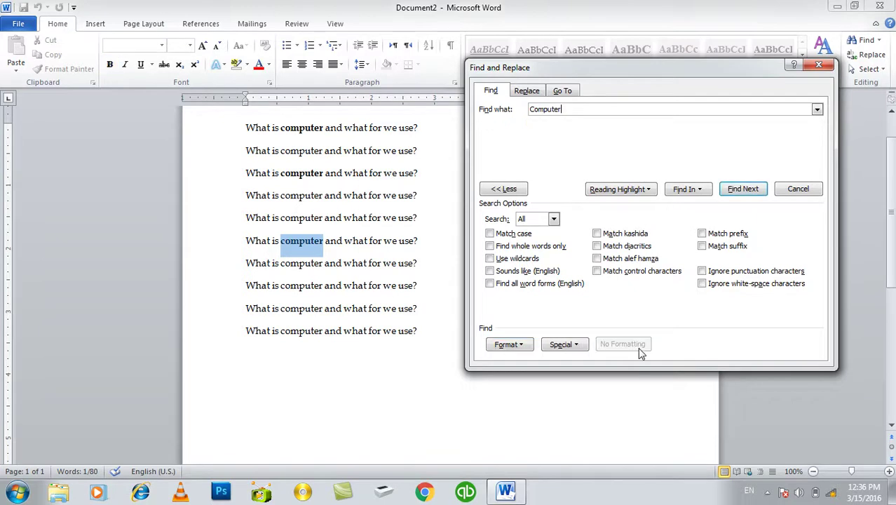
left_click(742, 191)
left_click(742, 191)
left_click(742, 191)
left_click(742, 191)
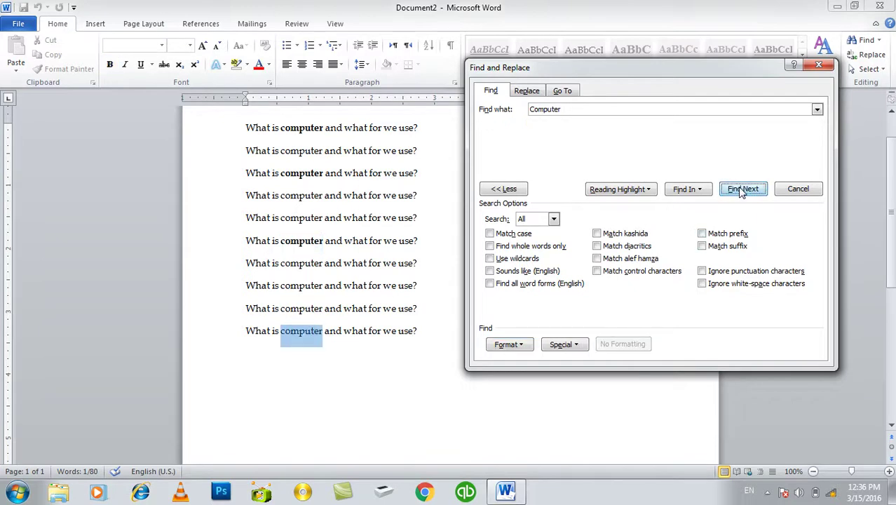
Search for paragraph marks (^p) alone and step through several matches.
left_click(571, 344)
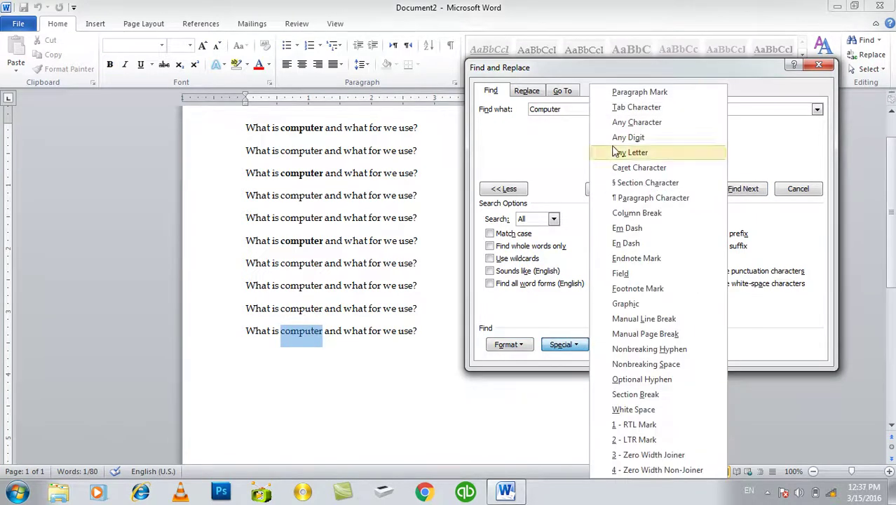
left_click(639, 92)
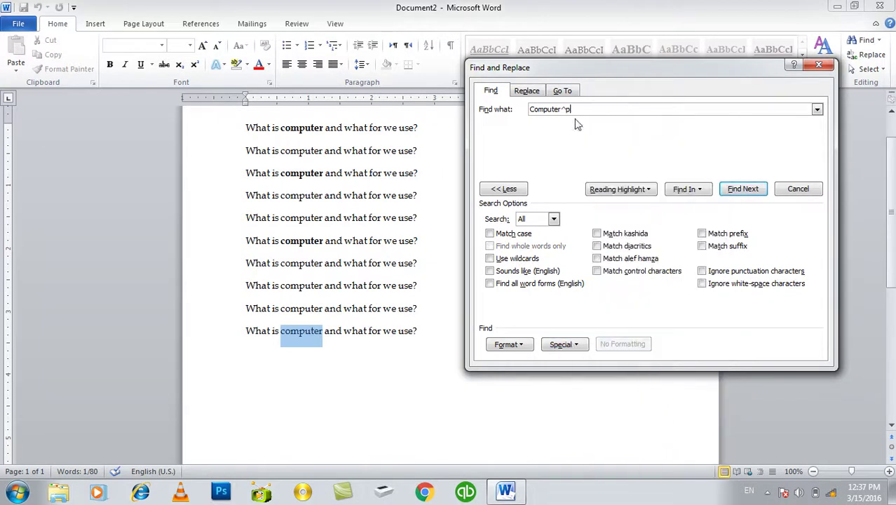
left_click(419, 132)
left_click(625, 109)
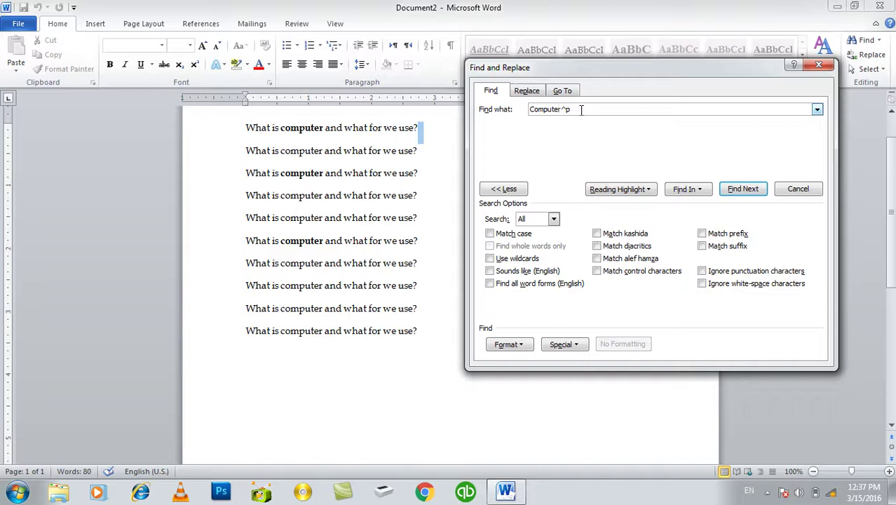
key("BackSpace")
key("BackSpace")
key("BackSpace")
left_click(734, 190)
left_click(733, 190)
left_click(734, 191)
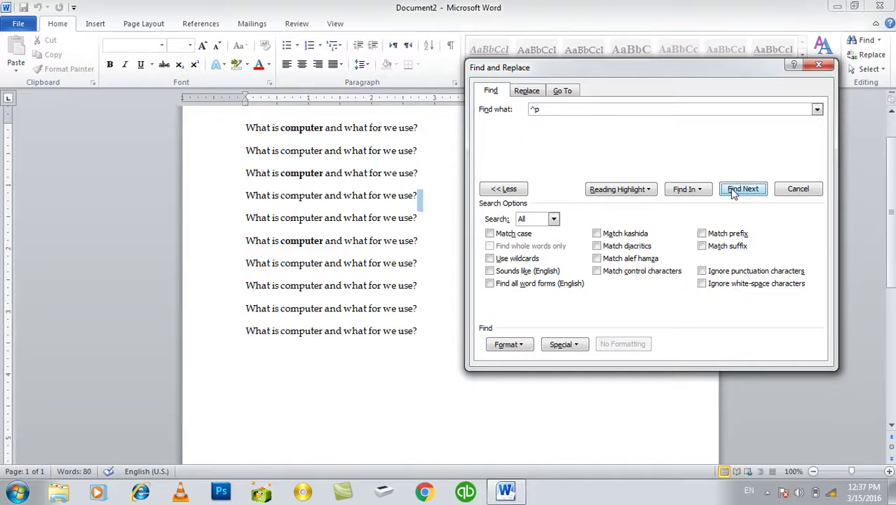
Search for a tab character before a paragraph mark and dismiss the finished message.
left_click(576, 340)
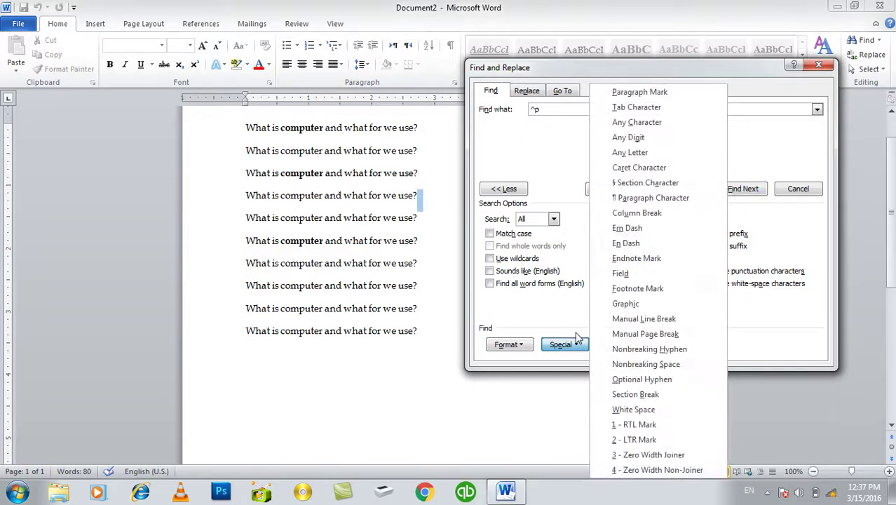
left_click(636, 107)
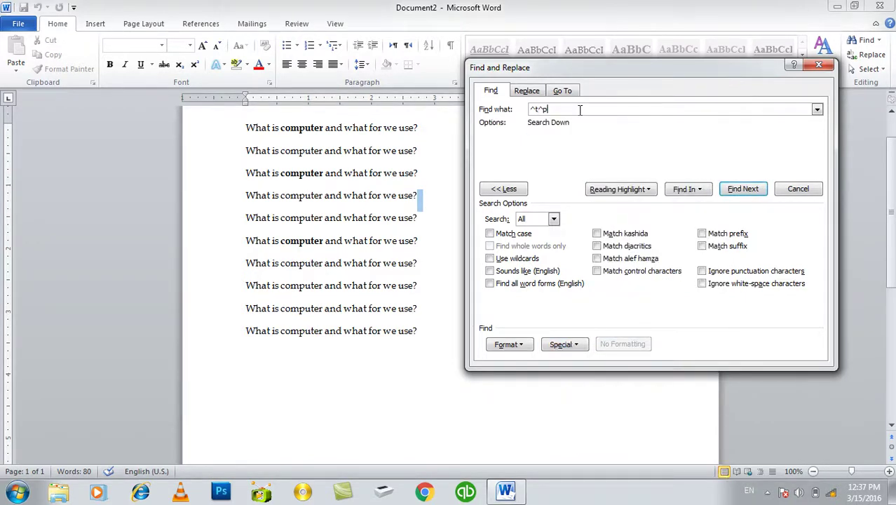
left_click(733, 190)
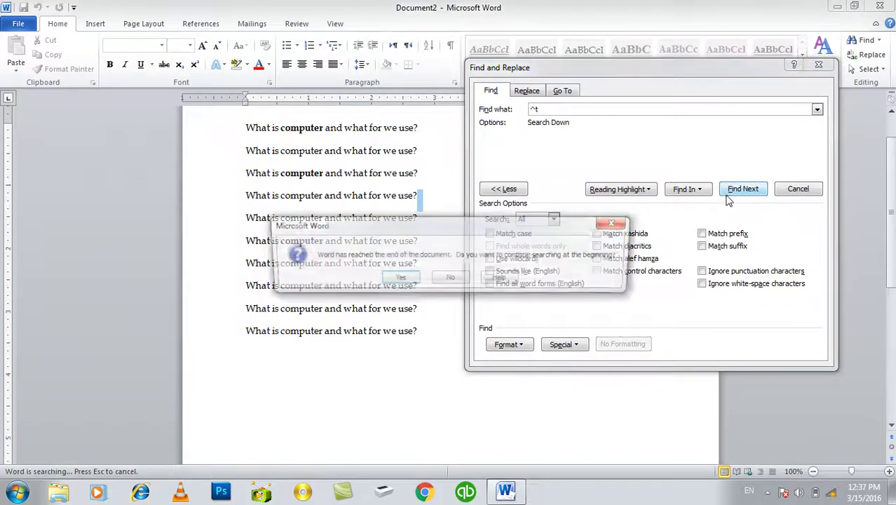
left_click(400, 279)
left_click(428, 279)
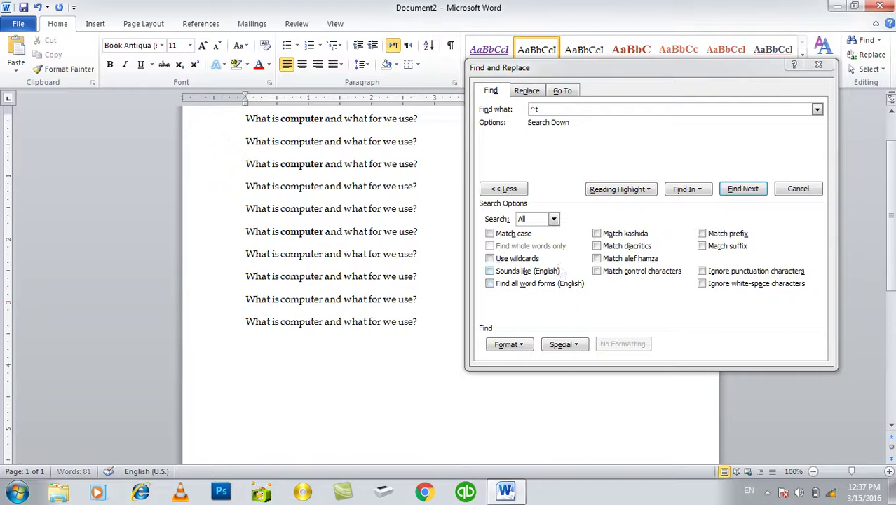
Insert a tab on the blank last line and find the tab characters.
key("Tab")
key("Tab")
key("Tab")
key("Tab")
left_click(756, 189)
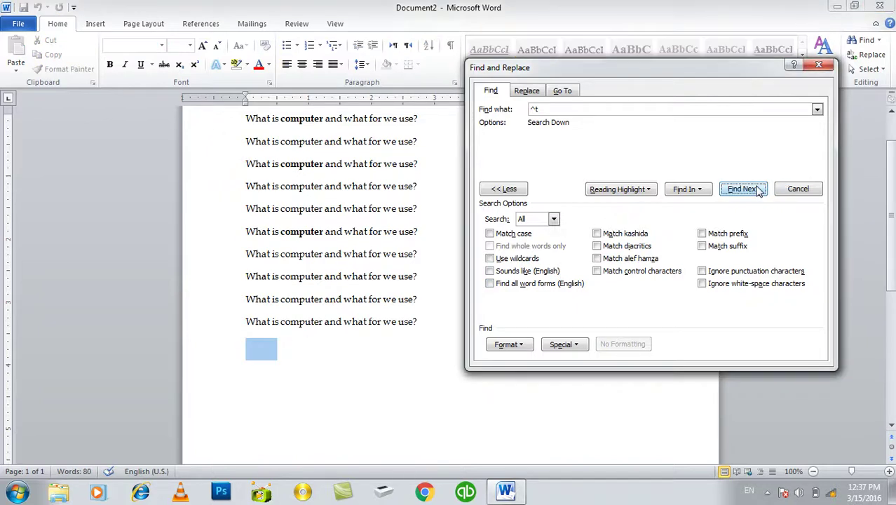
left_click(758, 191)
left_click(758, 192)
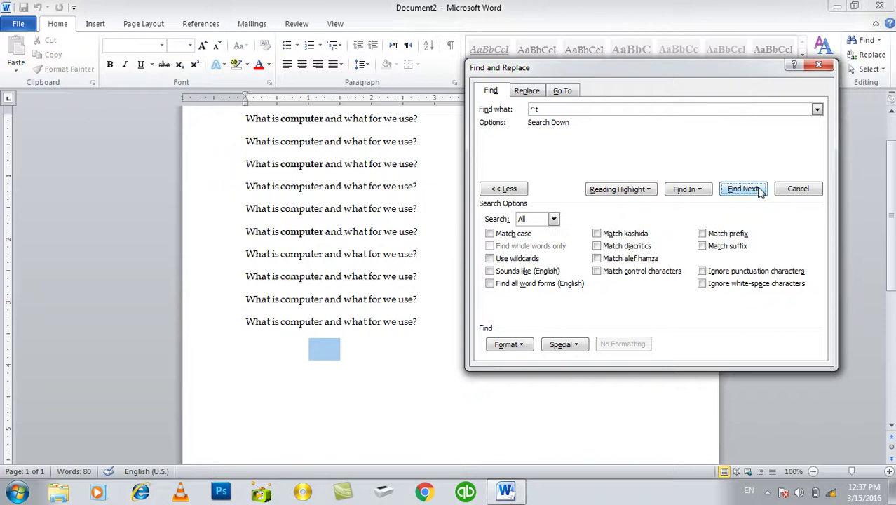
Search for any single character (^?) from line 2, then close the find window.
left_click(565, 345)
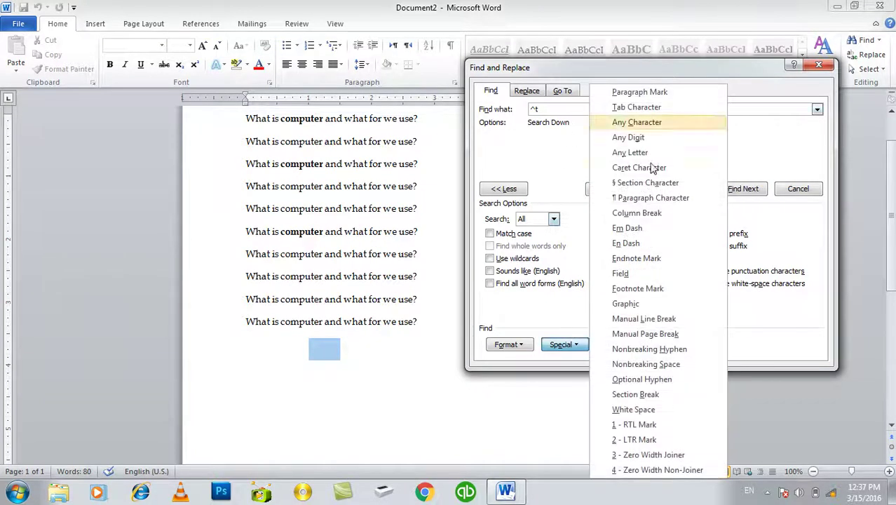
left_click(662, 121)
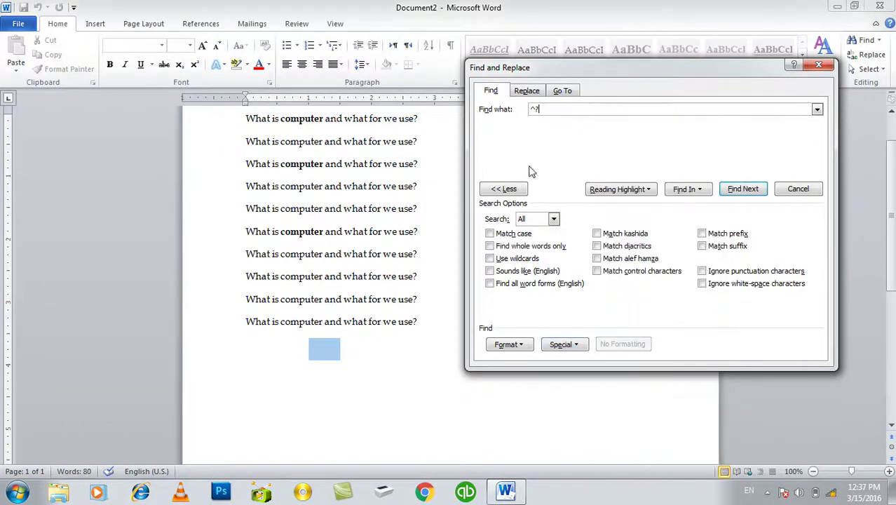
double_click(266, 143)
left_click(741, 197)
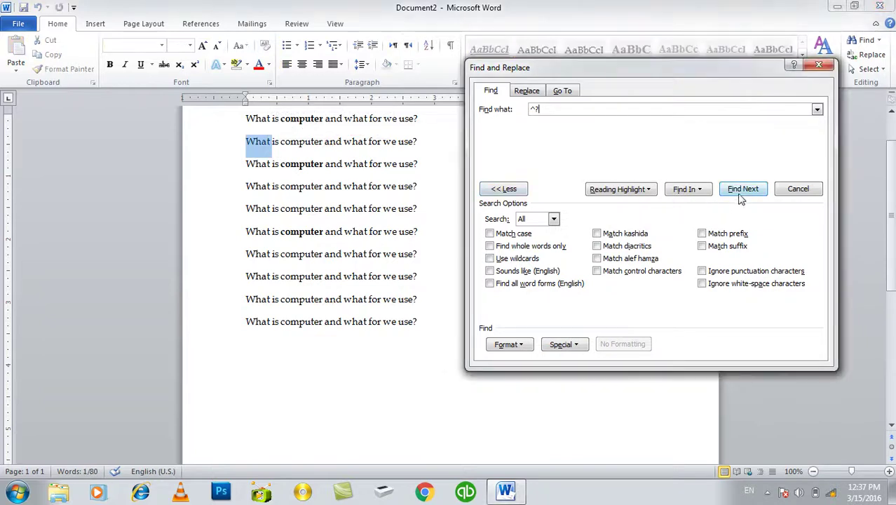
left_click(741, 196)
left_click(741, 197)
left_click(742, 196)
left_click(742, 196)
left_click(742, 197)
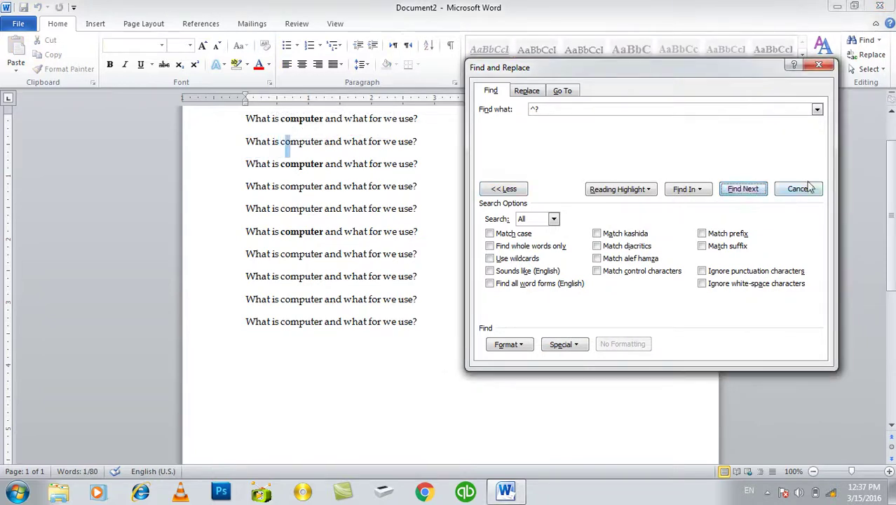
left_click(807, 189)
left_click(619, 252)
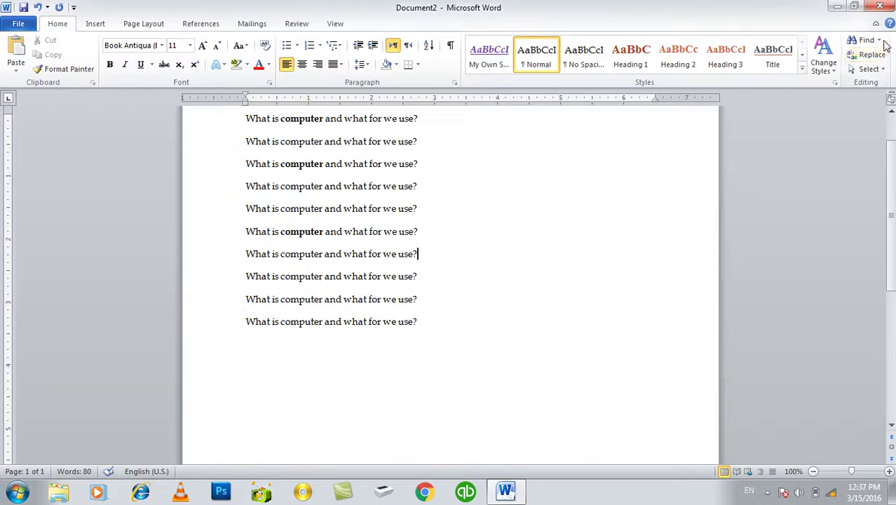
left_click(879, 40)
left_click(861, 84)
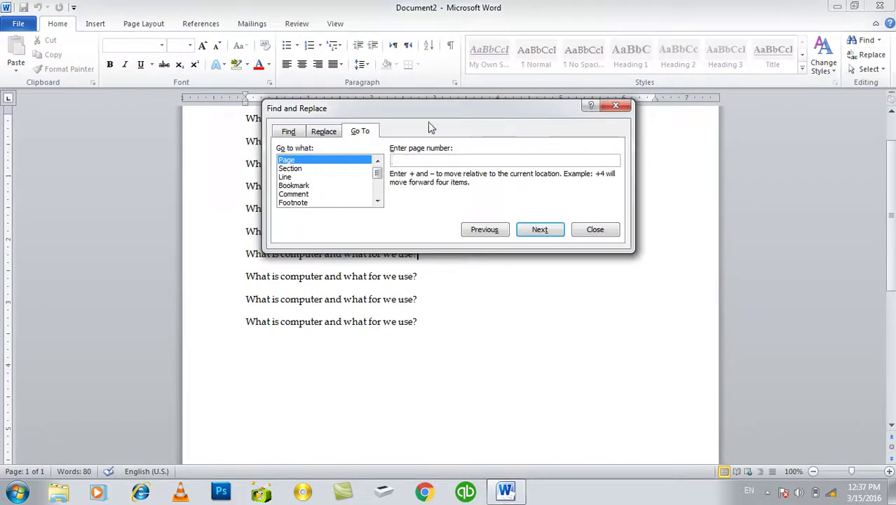
left_click(324, 132)
left_click(356, 133)
left_click(595, 230)
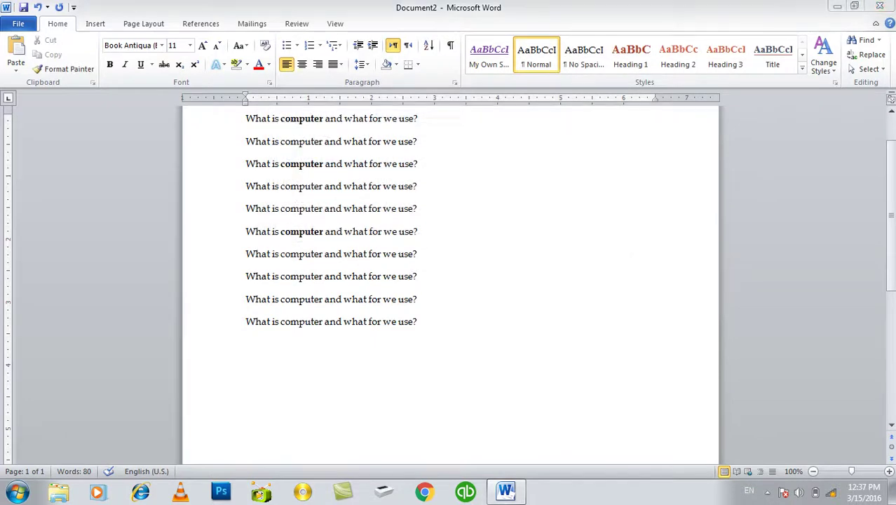